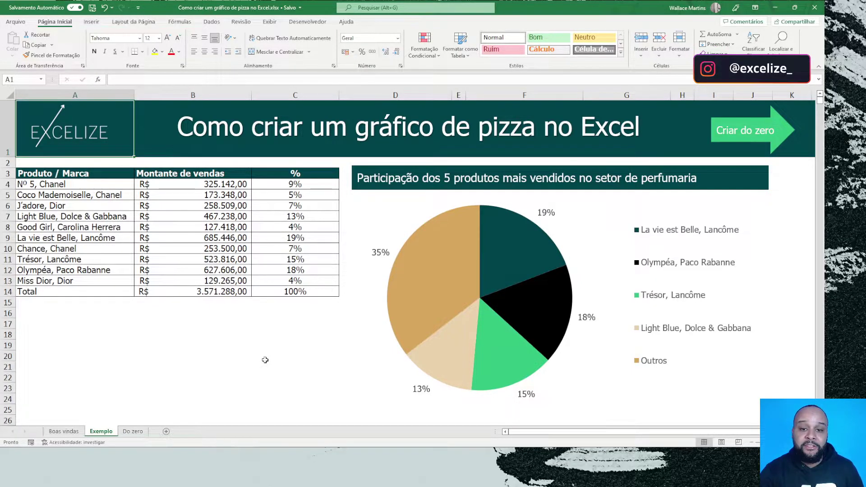
Recalculate the random sales values on the Exemplo sheet and go to the Do zero sheet
{"action": "key", "text": "F9"}
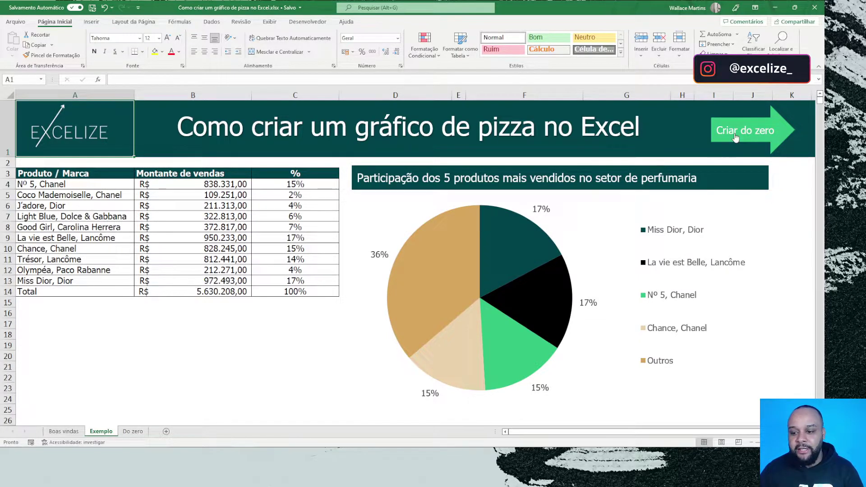
{"action": "left_click_drag", "start_coordinate": [122, 174], "coordinate": [238, 292]}
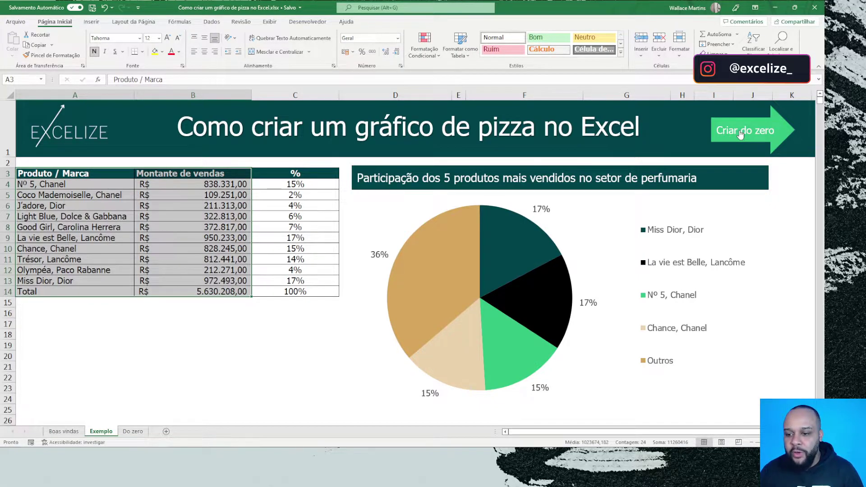
{"action": "left_click", "coordinate": [740, 135]}
{"action": "left_click", "coordinate": [68, 211]}
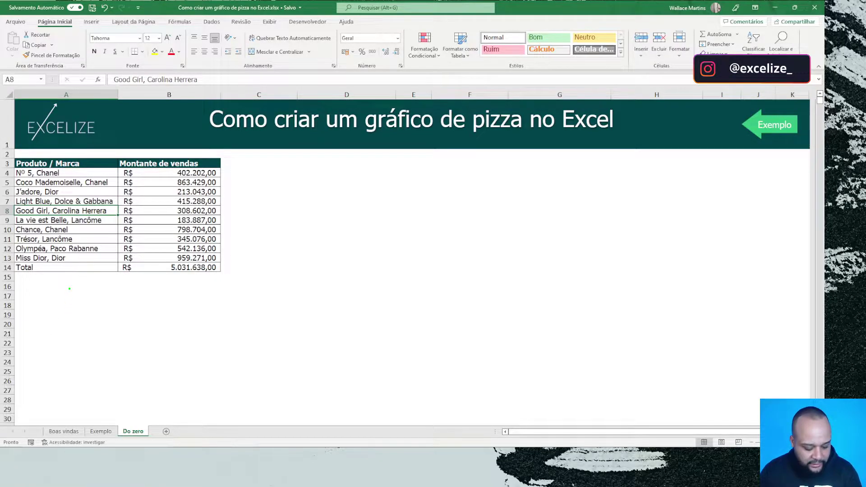
{"action": "left_click_drag", "start_coordinate": [70, 288], "coordinate": [70, 378]}
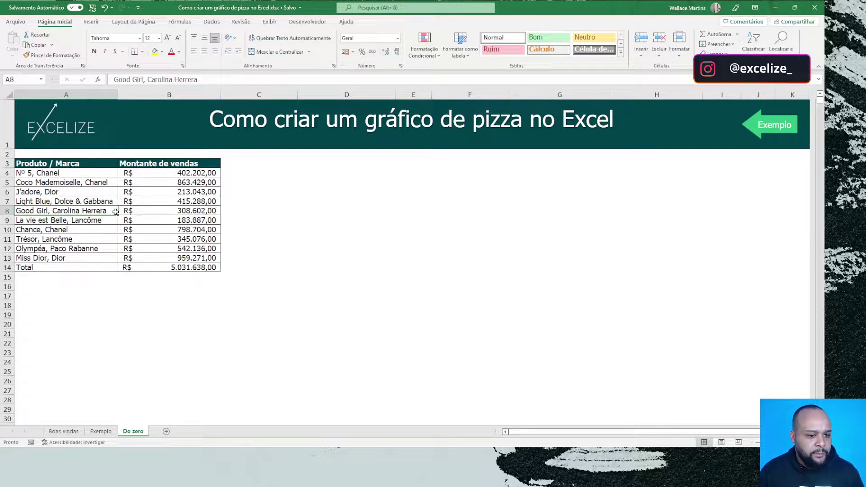
Insert a 2-D pie chart from the product names and sales amounts in A3:B13, leaving out the Total row
{"action": "left_click_drag", "start_coordinate": [77, 163], "coordinate": [179, 258]}
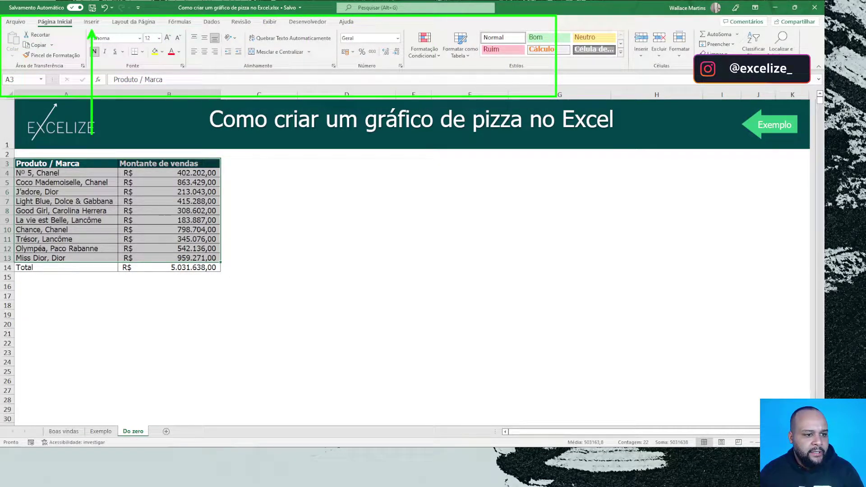
{"action": "left_click", "coordinate": [92, 22]}
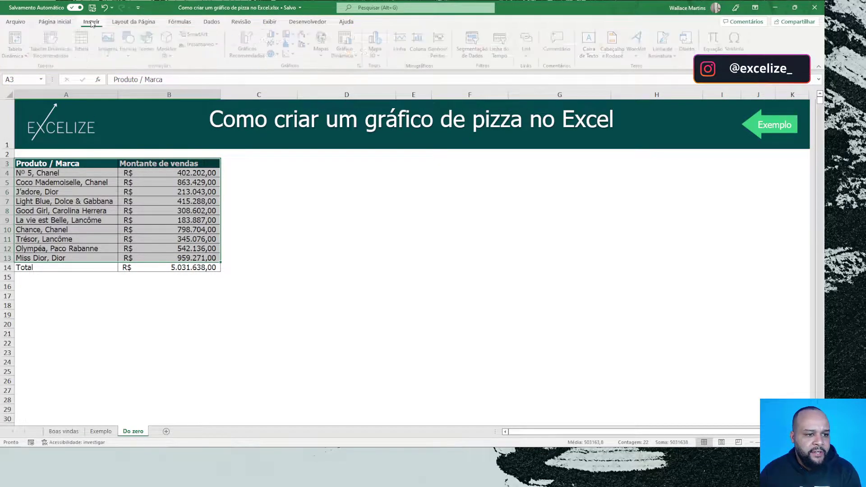
{"action": "left_click", "coordinate": [279, 55]}
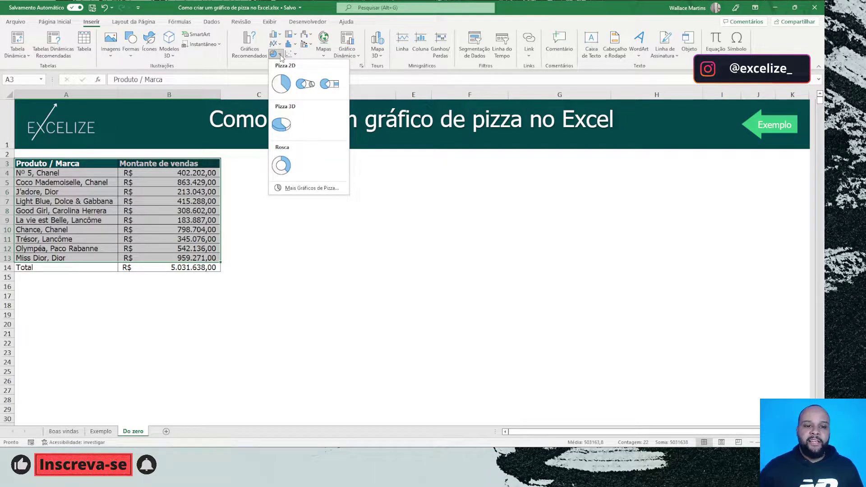
{"action": "left_click", "coordinate": [281, 84]}
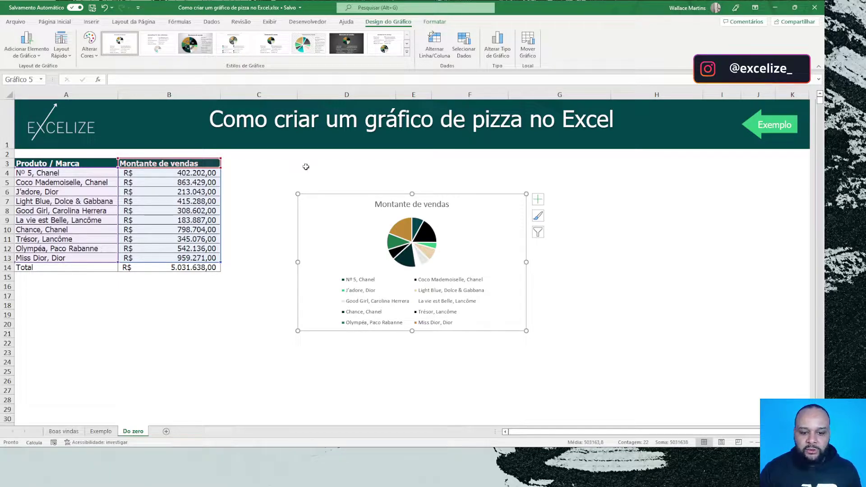
Enlarge the pie chart and place it beside the sales table, spanning about columns C to G and rows 3 to 22
{"action": "left_click_drag", "start_coordinate": [528, 332], "coordinate": [628, 386]}
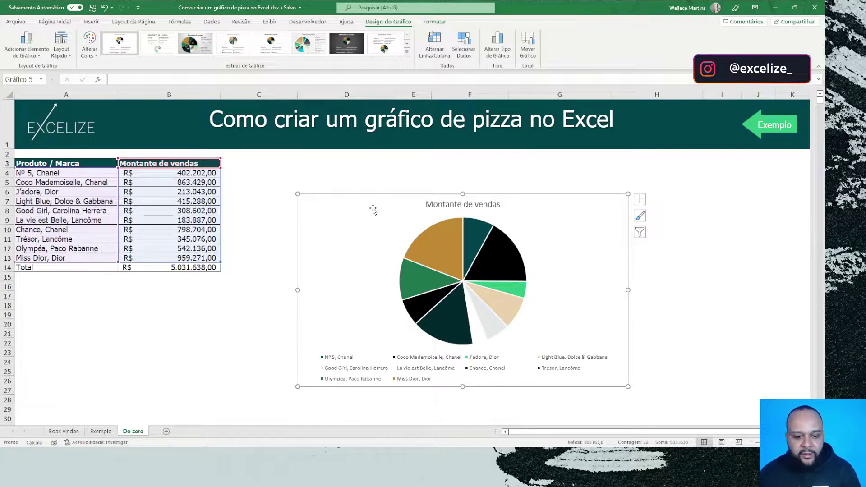
{"action": "left_click_drag", "start_coordinate": [373, 210], "coordinate": [323, 197]}
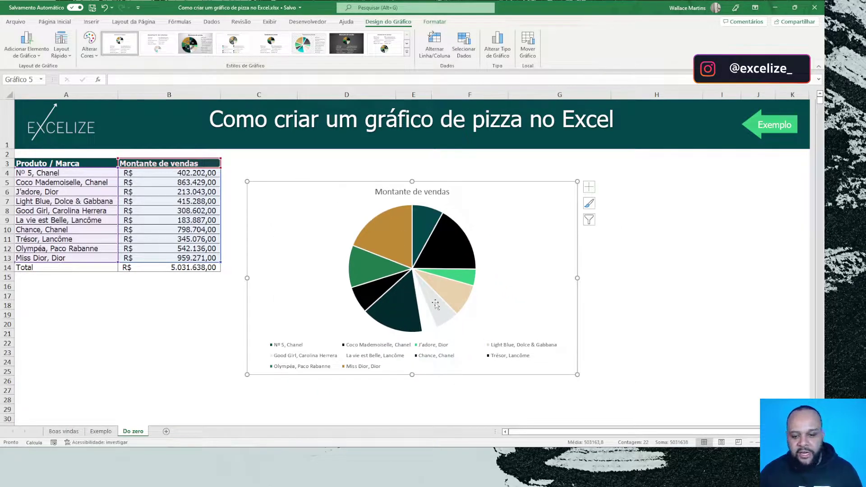
{"action": "mouse_move", "coordinate": [436, 306]}
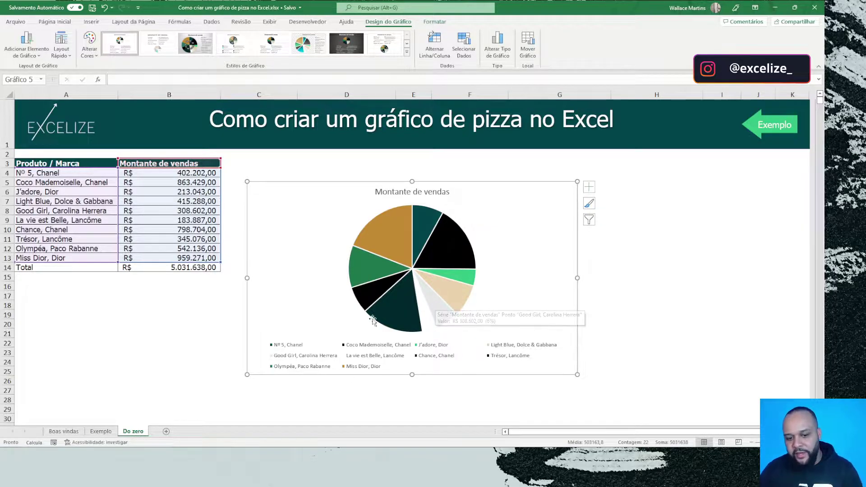
{"action": "mouse_move", "coordinate": [378, 310]}
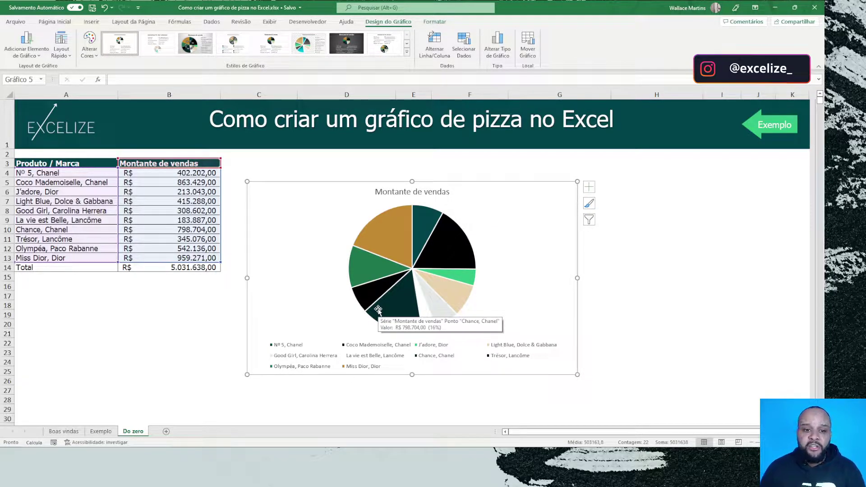
{"action": "left_click", "coordinate": [412, 192]}
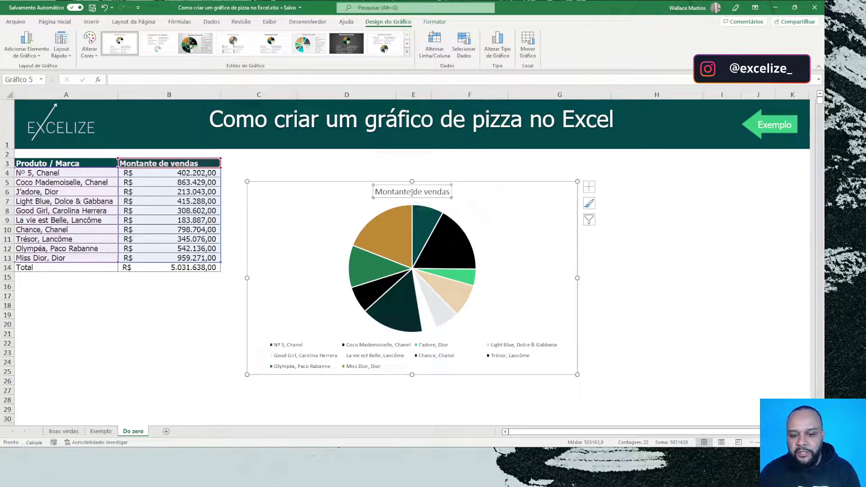
{"action": "left_click", "coordinate": [378, 349]}
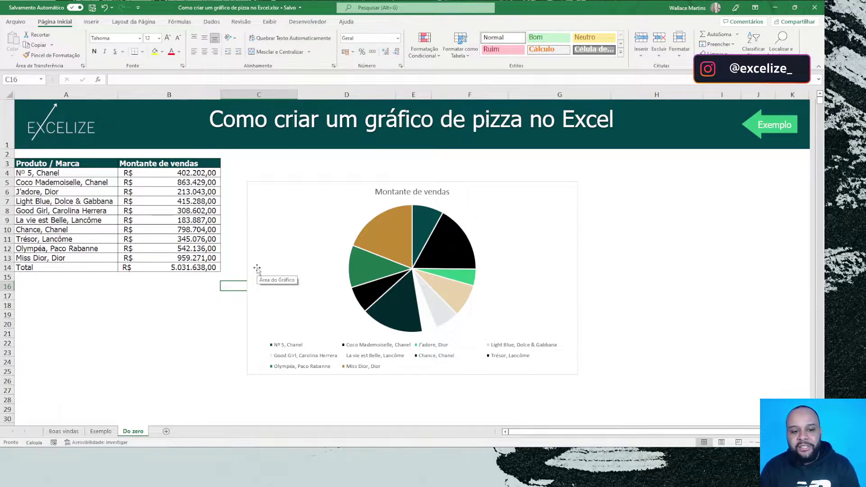
{"action": "left_click_drag", "start_coordinate": [257, 270], "coordinate": [255, 243]}
Examine how the chart's slices and legend relate to the products, sales amounts and Total row of the table
{"action": "left_click_drag", "start_coordinate": [67, 163], "coordinate": [153, 253]}
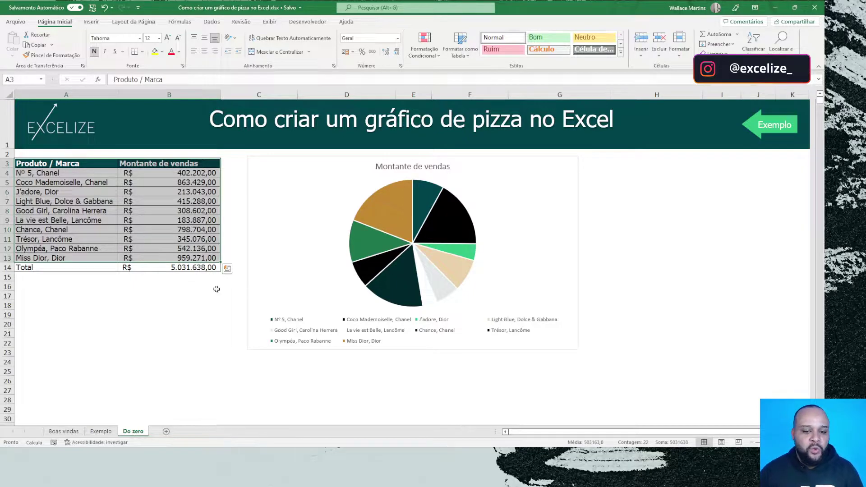
{"action": "left_click", "coordinate": [391, 212]}
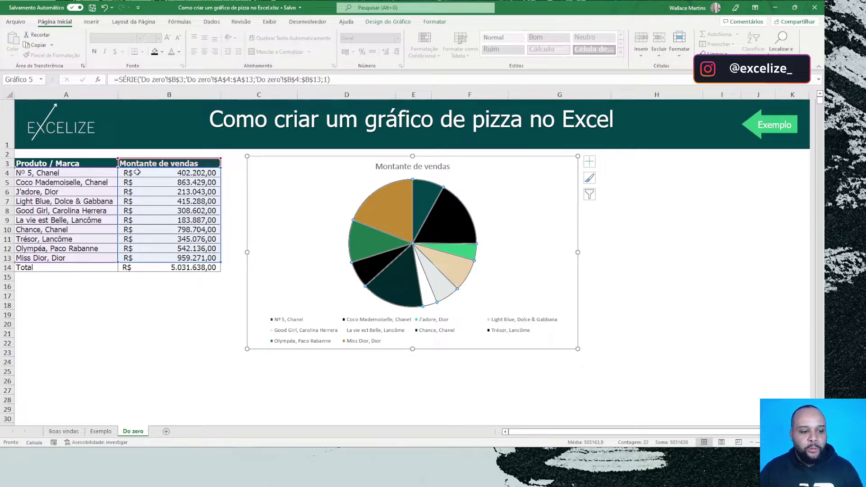
{"action": "left_click_drag", "start_coordinate": [156, 173], "coordinate": [167, 256]}
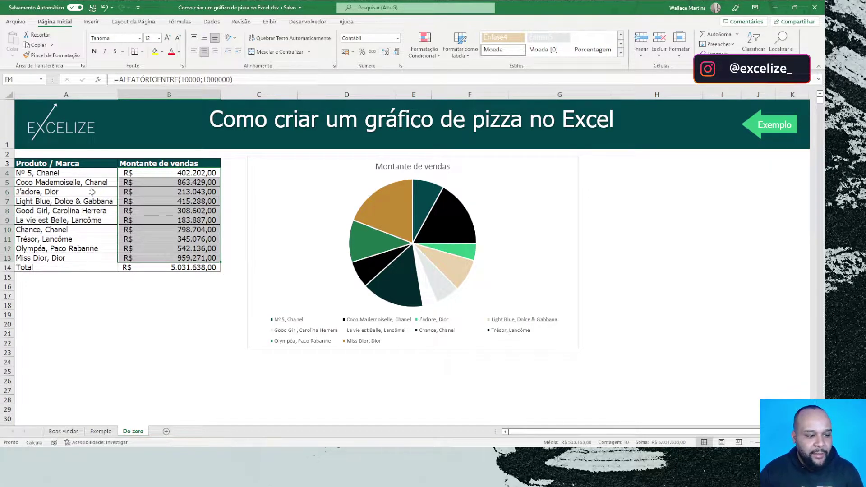
{"action": "left_click", "coordinate": [95, 173]}
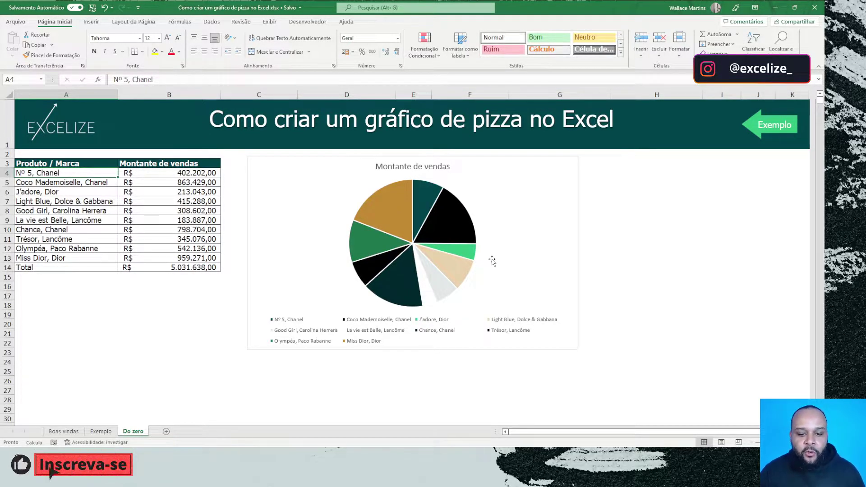
{"action": "mouse_move", "coordinate": [394, 218]}
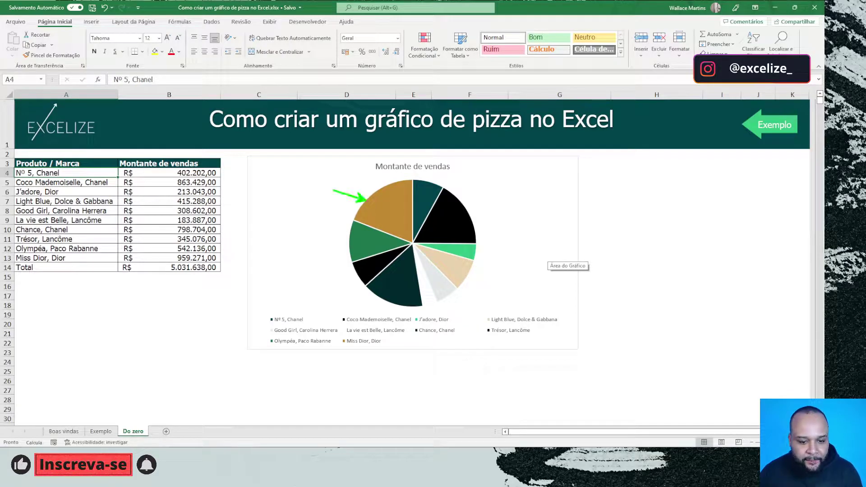
{"action": "left_click", "coordinate": [381, 221]}
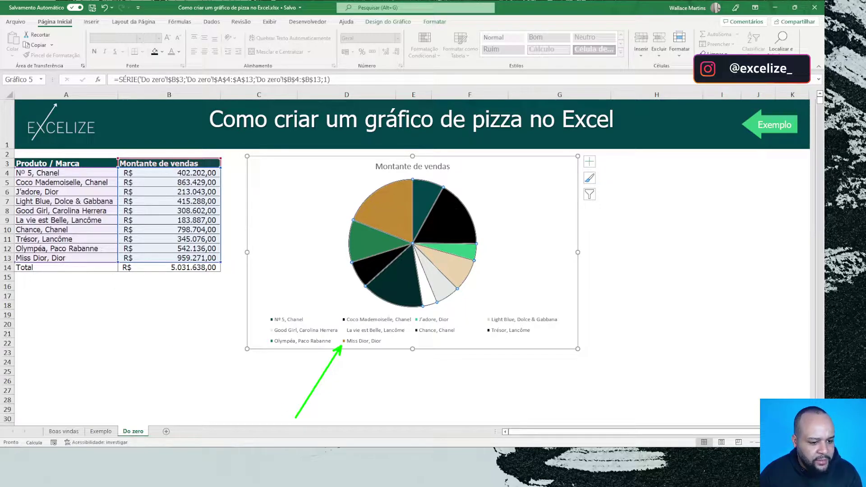
{"action": "key", "text": "Escape"}
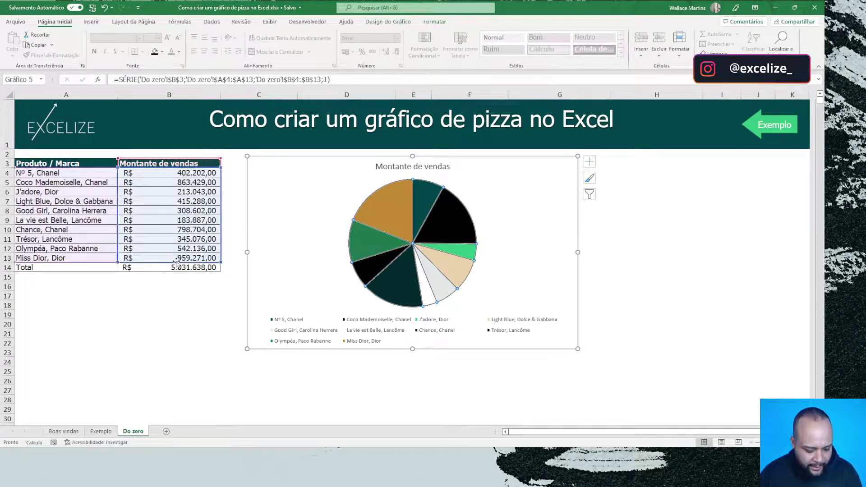
{"action": "key", "text": "Escape"}
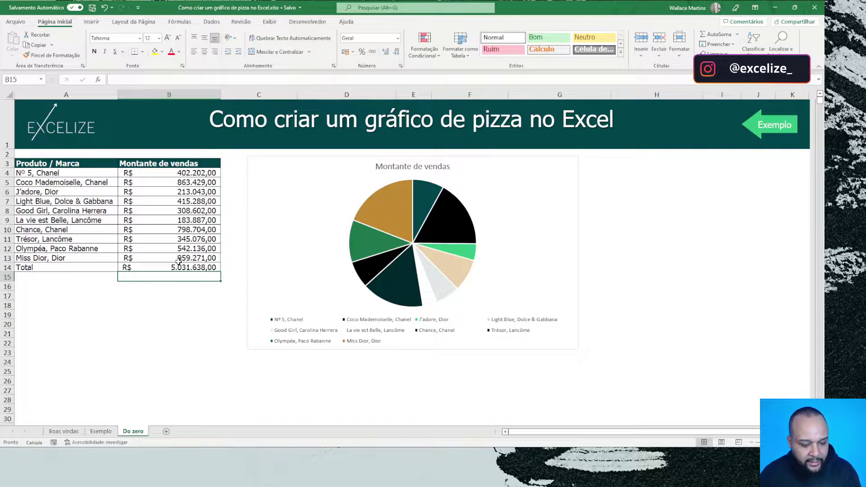
{"action": "mouse_move", "coordinate": [176, 259]}
{"action": "left_mouse_down"}
{"action": "mouse_move", "coordinate": [72, 329]}
{"action": "mouse_move", "coordinate": [49, 366]}
{"action": "left_mouse_up"}
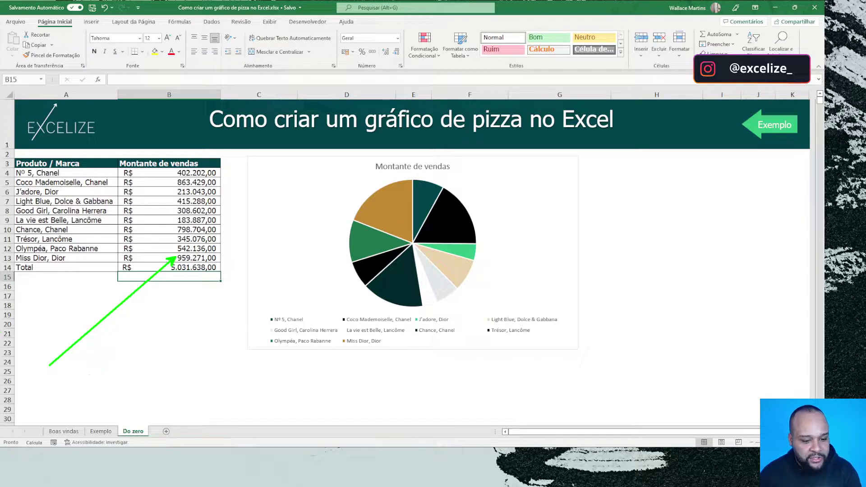
{"action": "left_click", "coordinate": [206, 267]}
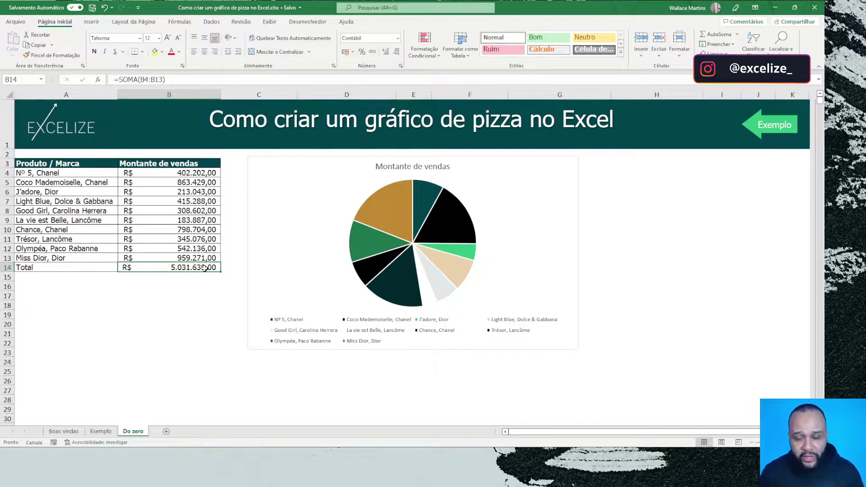
{"action": "left_click", "coordinate": [470, 286]}
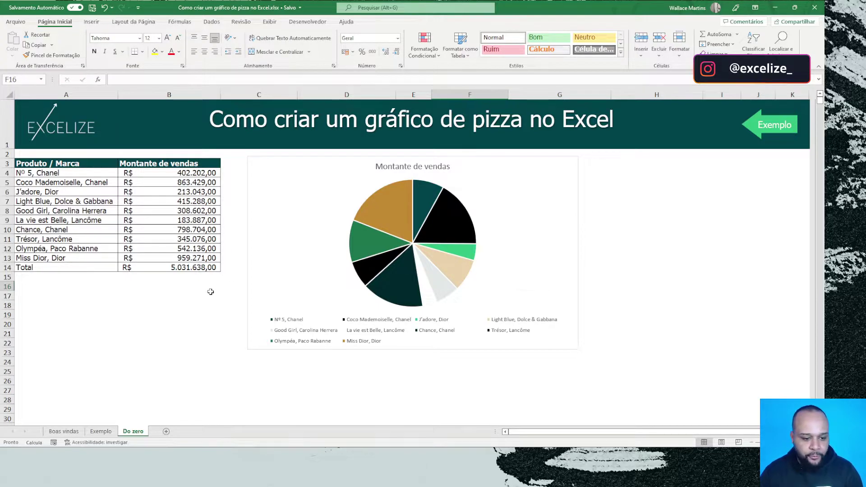
Set the Miss Dior, Dior sales amount in B13 to 99999999
{"action": "left_click", "coordinate": [172, 257]}
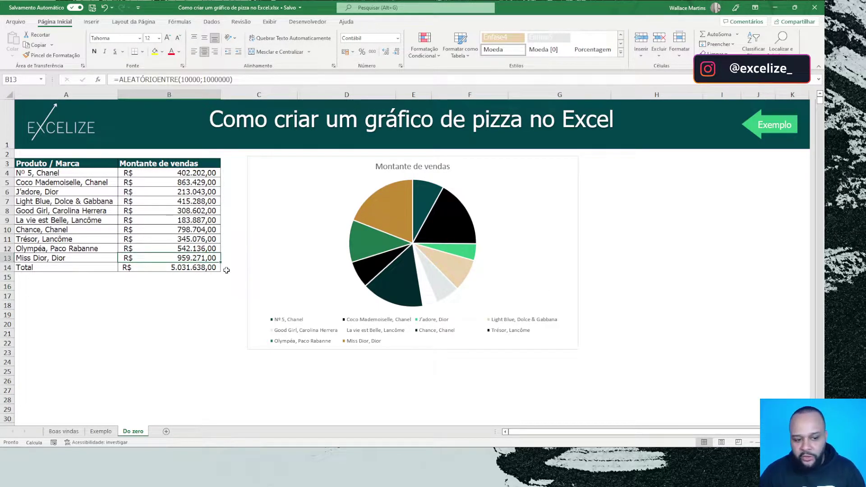
{"action": "type", "text": "99.9"}
{"action": "type", "text": "99.999999"}
{"action": "key", "text": "Return"}
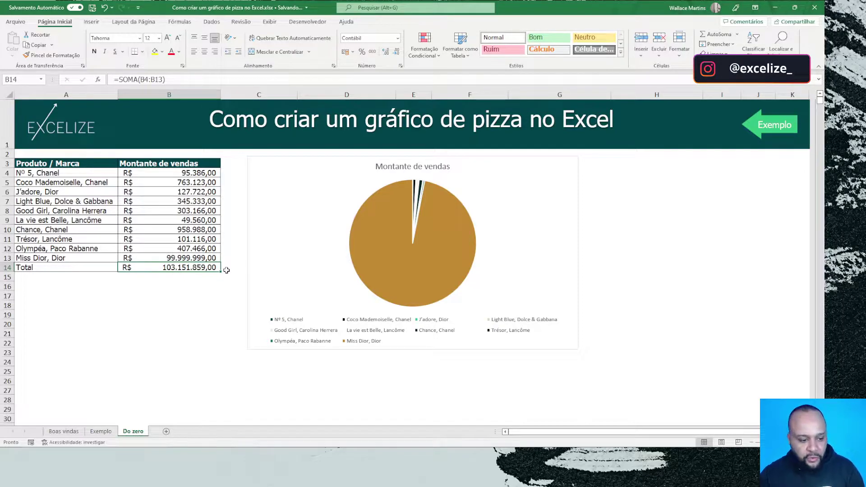
Check the effect of the B13 amount on the pie slices and undo that entry
{"action": "left_click", "coordinate": [189, 258]}
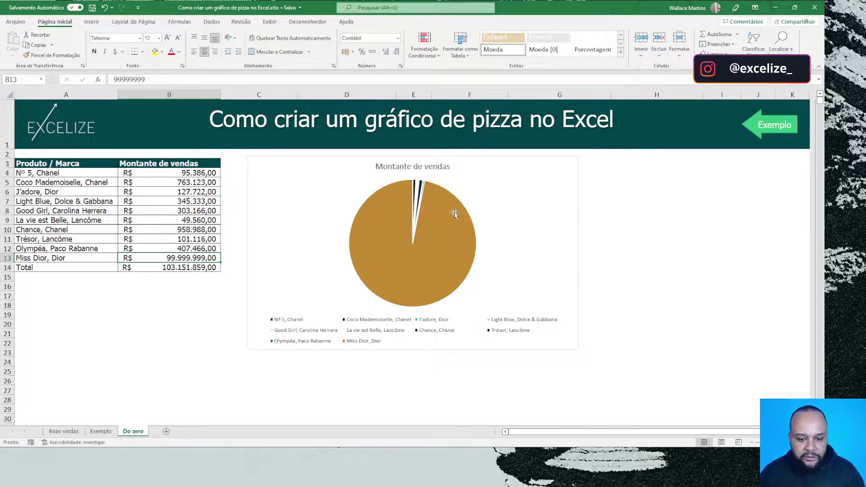
{"action": "mouse_move", "coordinate": [453, 244]}
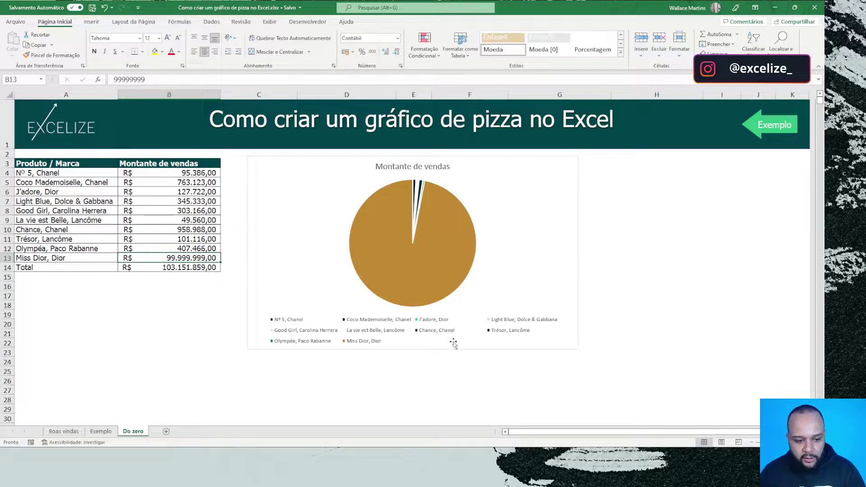
{"action": "key", "text": "ctrl+z"}
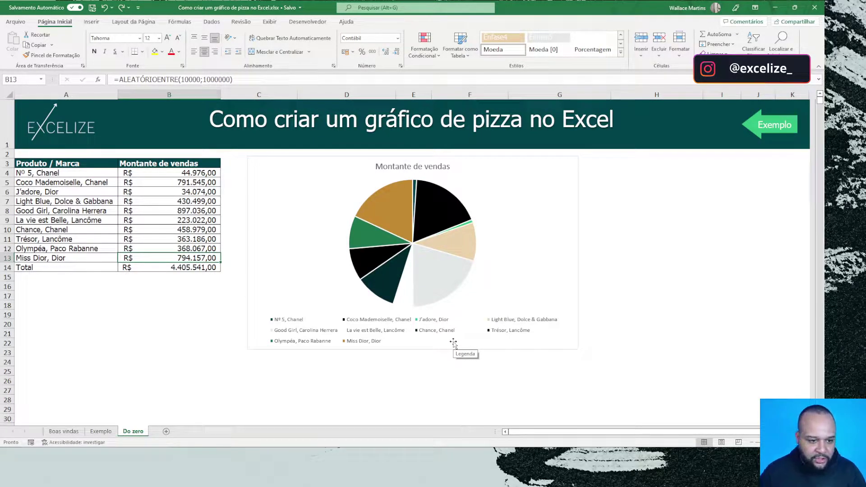
Recalculate the random sales amounts in B4:B13 three times to refresh the pie chart, and select that range
{"action": "left_click_drag", "start_coordinate": [202, 174], "coordinate": [200, 258]}
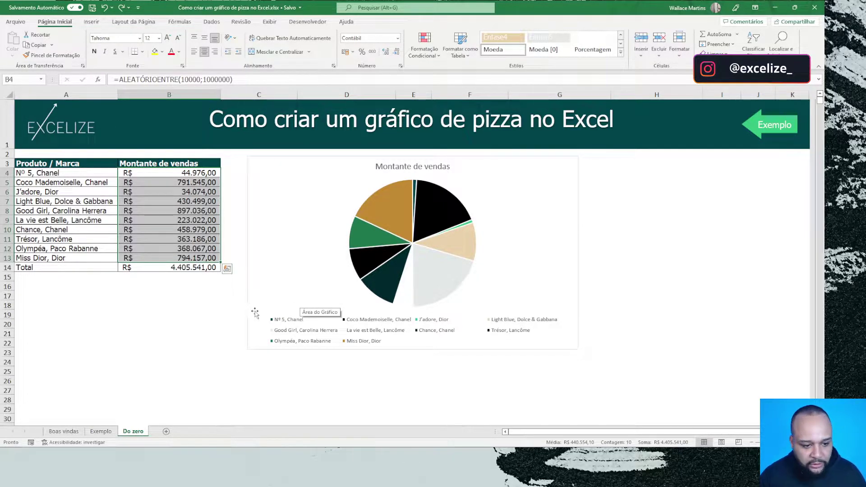
{"action": "left_click", "coordinate": [202, 295]}
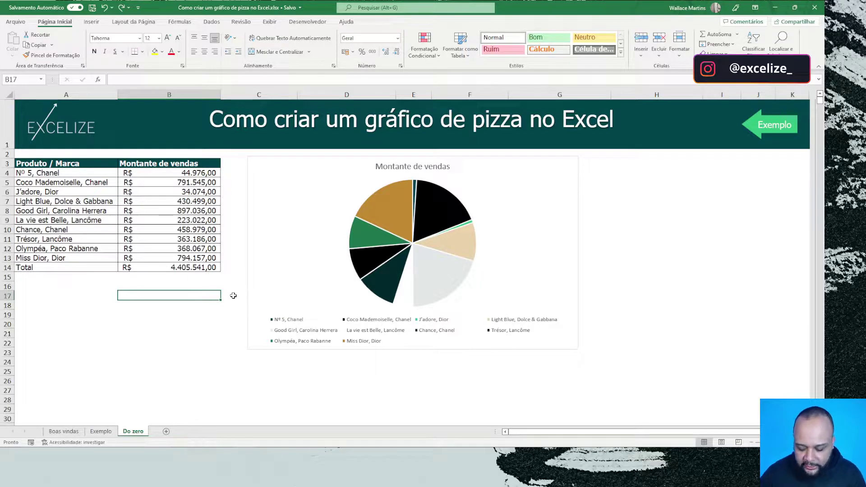
{"action": "key", "text": "F9"}
{"action": "key", "text": "F9"}
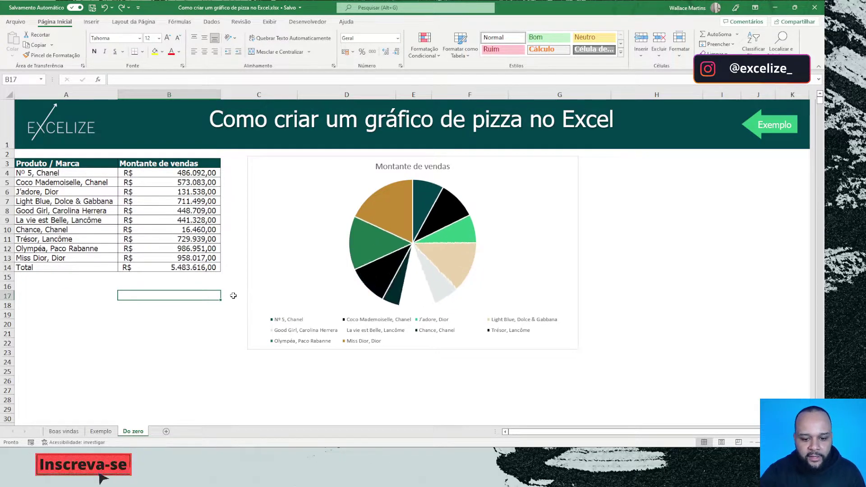
{"action": "key", "text": "F9"}
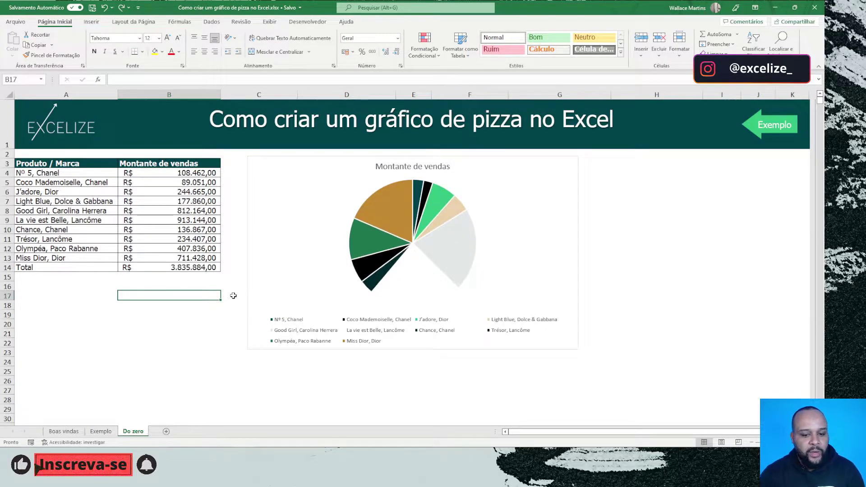
{"action": "left_click_drag", "start_coordinate": [131, 173], "coordinate": [152, 263]}
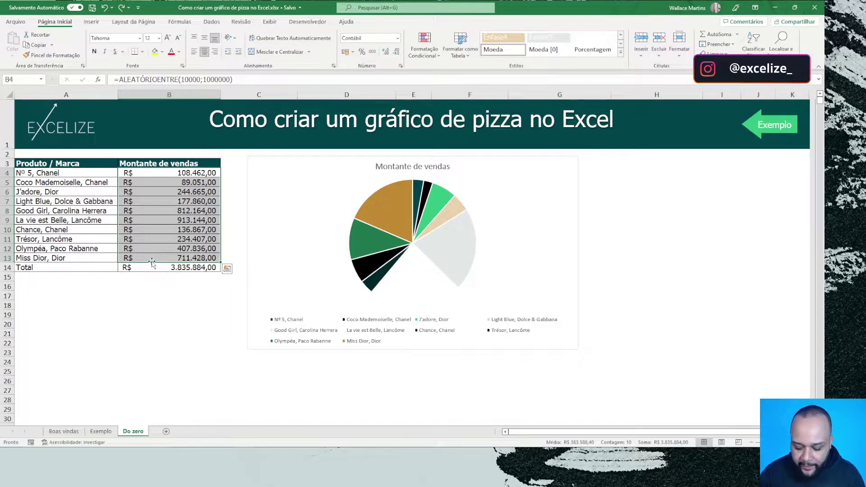
Recalculate the random sales amounts once more and examine the top-products pie chart and its legend on the Exemplo sheet
{"action": "key", "text": "F9"}
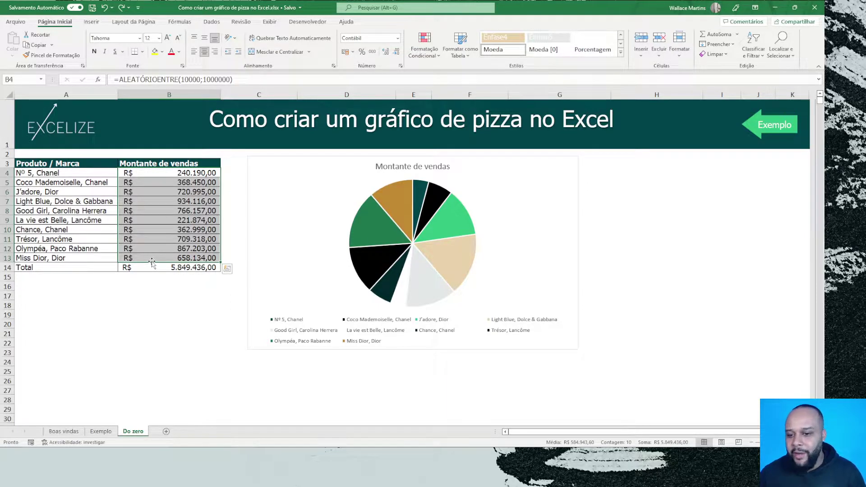
{"action": "left_click", "coordinate": [758, 133]}
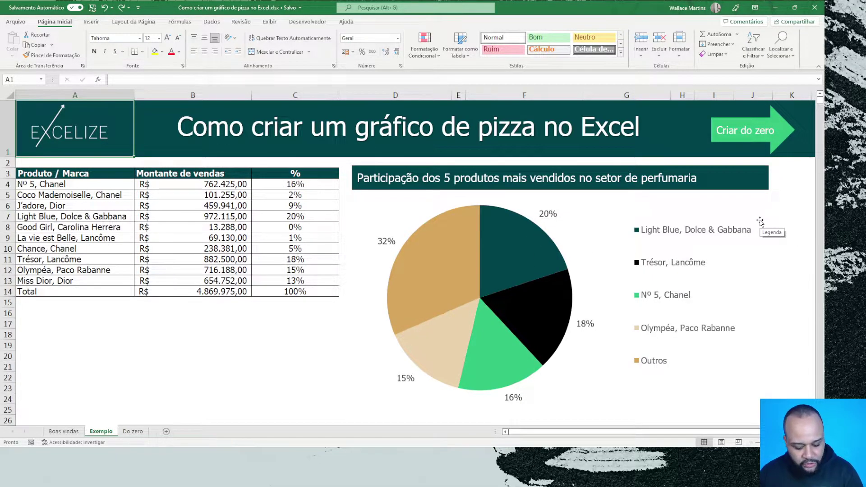
{"action": "key", "text": "alt"}
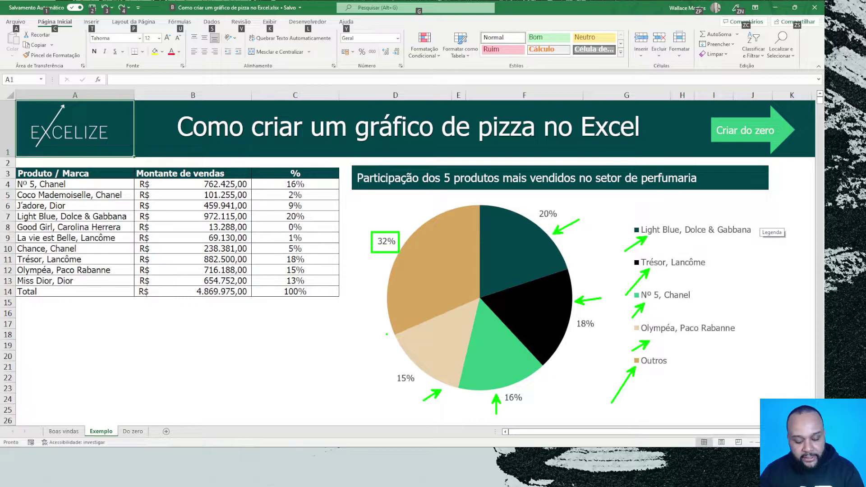
Return to the Do zero sheet, delete its pie chart and select the product sales table A3:B14
{"action": "left_click", "coordinate": [744, 139]}
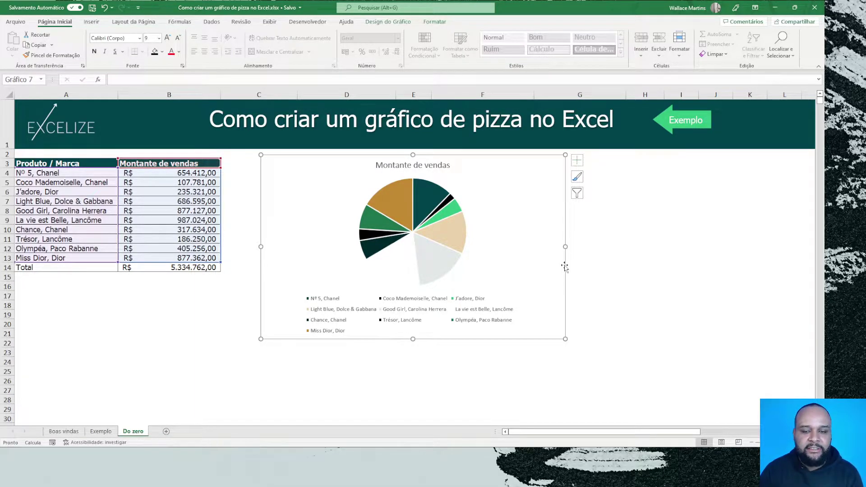
{"action": "key", "text": "Delete"}
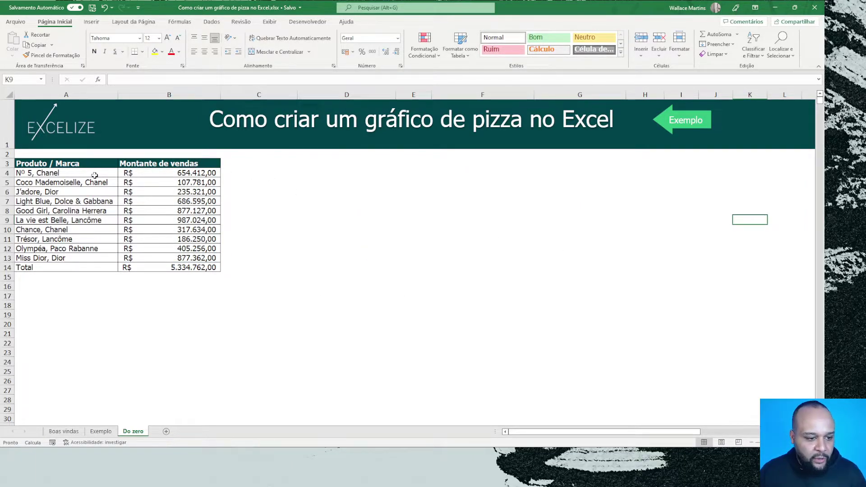
{"action": "left_click_drag", "start_coordinate": [92, 163], "coordinate": [168, 265]}
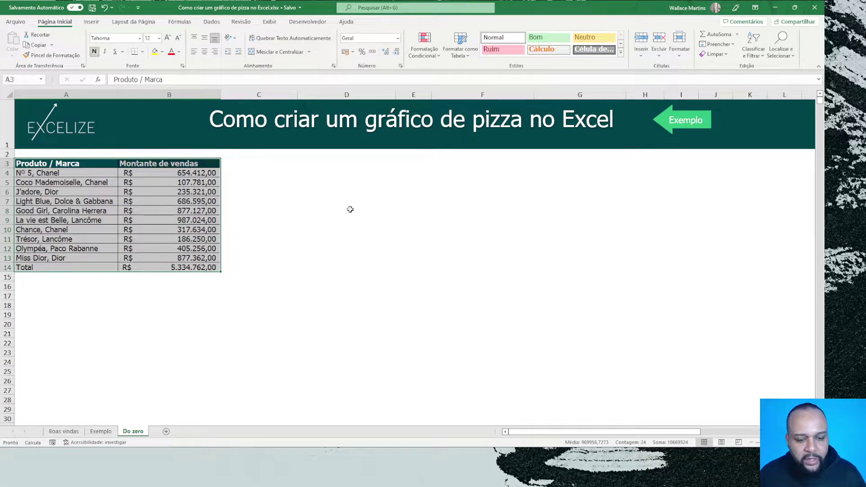
Enter the ranking labels 1, 2, 3, 4 and Outros in cells D4 to D8
{"action": "left_click", "coordinate": [309, 160]}
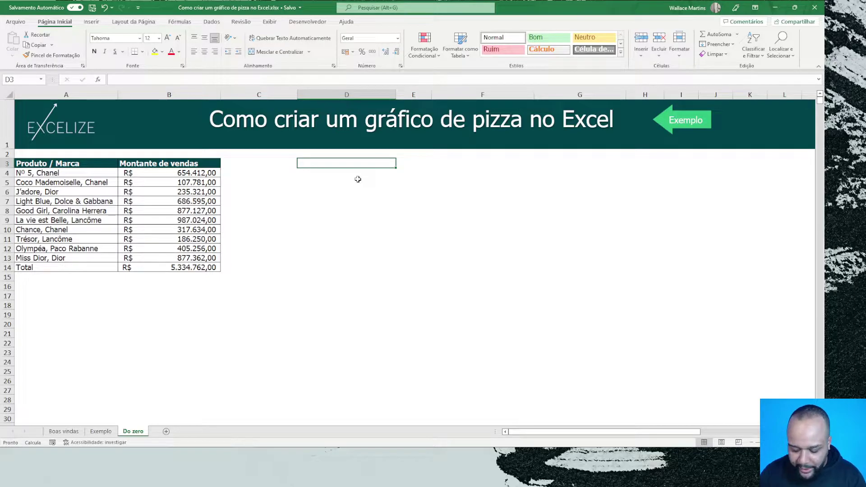
{"action": "key", "text": "Down"}
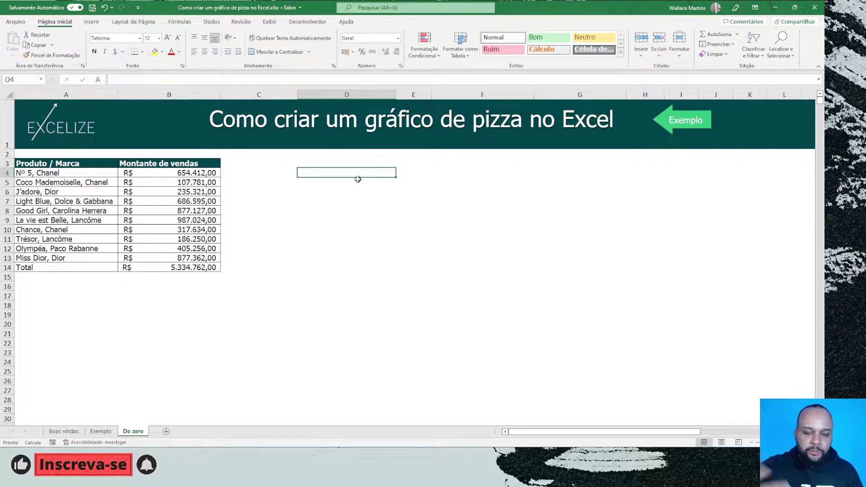
{"action": "left_click_drag", "start_coordinate": [76, 165], "coordinate": [153, 266]}
{"action": "left_click", "coordinate": [351, 171]}
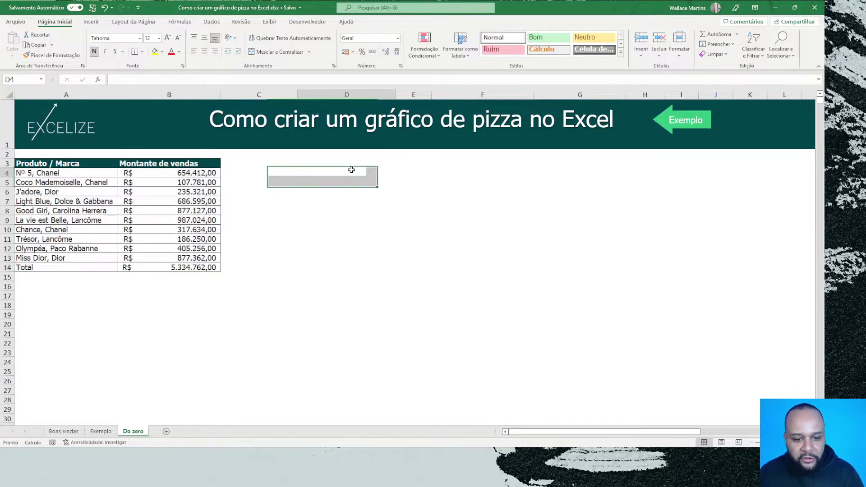
{"action": "type", "text": "1"}
{"action": "key", "text": "Return"}
{"action": "type", "text": "2"}
{"action": "key", "text": "Return"}
{"action": "type", "text": "3"}
{"action": "key", "text": "Return"}
{"action": "type", "text": "4"}
{"action": "key", "text": "Return"}
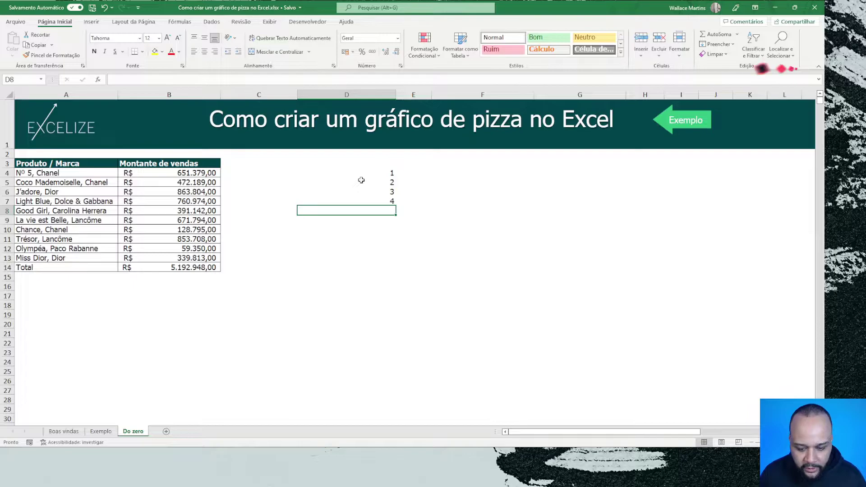
{"action": "type", "text": "Outros"}
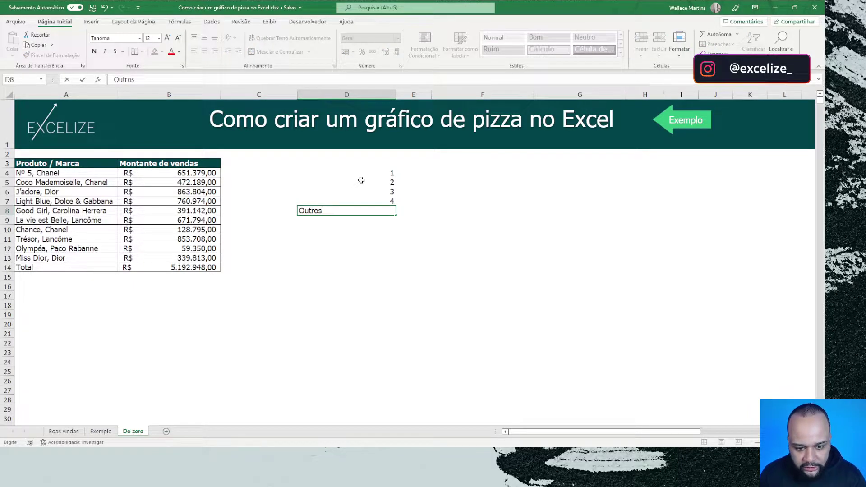
{"action": "key", "text": "Return"}
Center the labels in D4:D8 and fit the width of column D to its contents
{"action": "left_click_drag", "start_coordinate": [366, 176], "coordinate": [396, 212]}
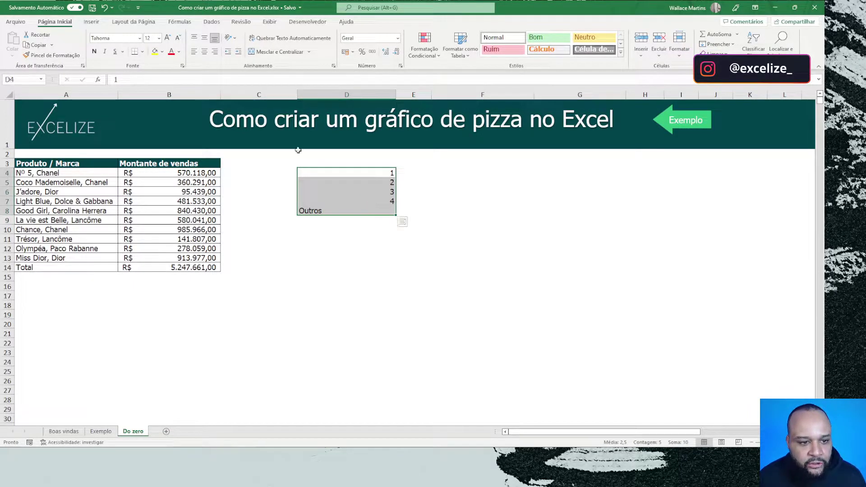
{"action": "left_click", "coordinate": [205, 51]}
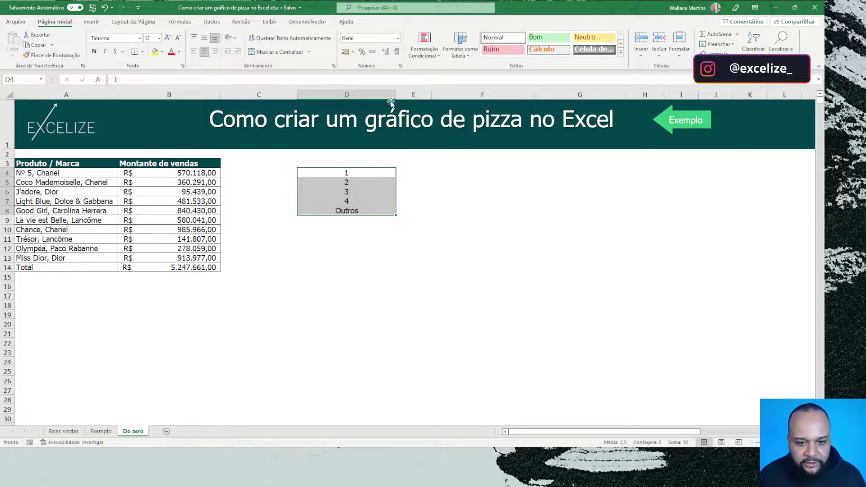
{"action": "left_click_drag", "start_coordinate": [395, 95], "coordinate": [365, 97]}
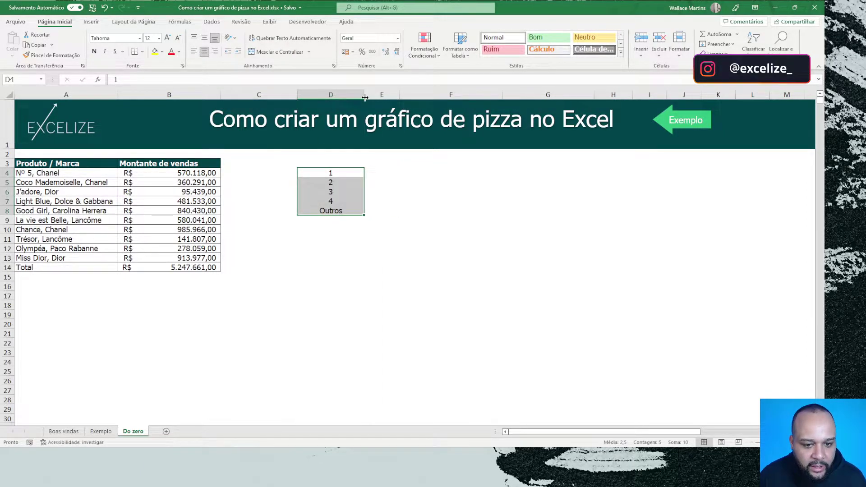
{"action": "double_click", "coordinate": [364, 96]}
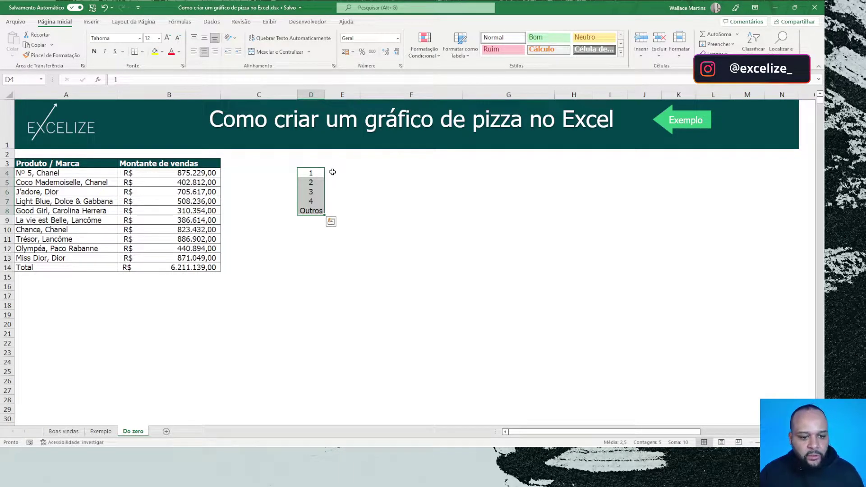
Show the gridlines on the Do zero sheet and select cell F4
{"action": "left_click", "coordinate": [334, 173]}
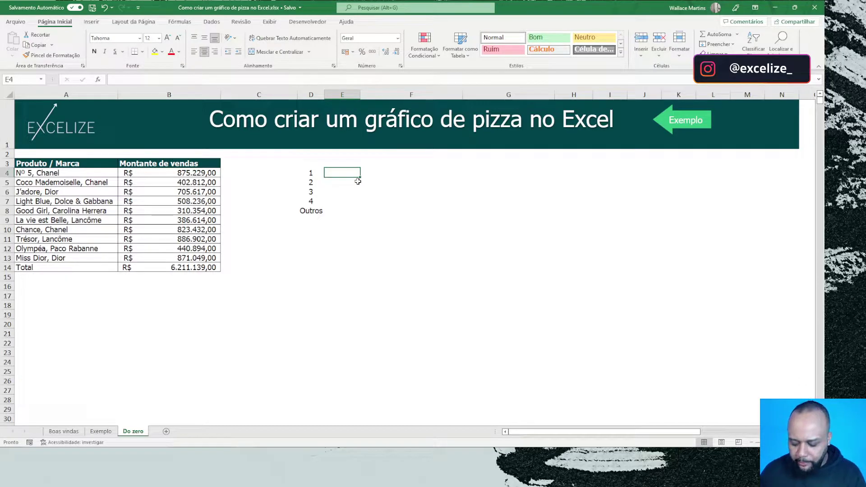
{"action": "key", "text": "Right"}
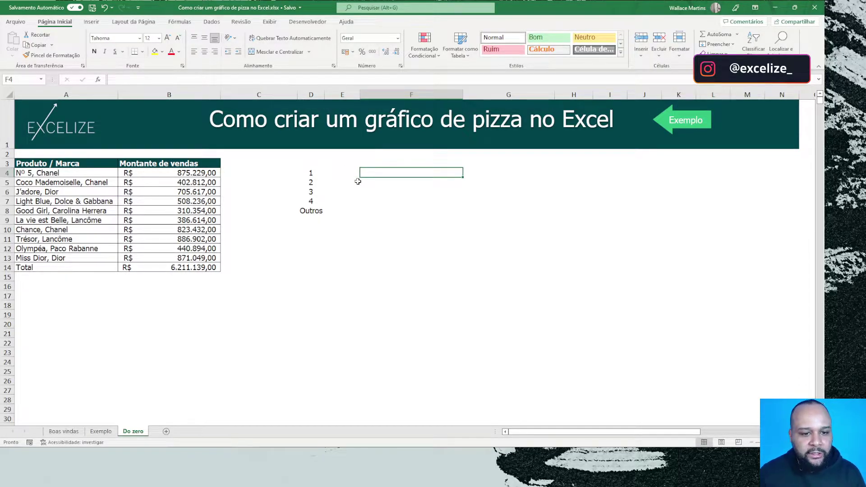
{"action": "left_click", "coordinate": [270, 22]}
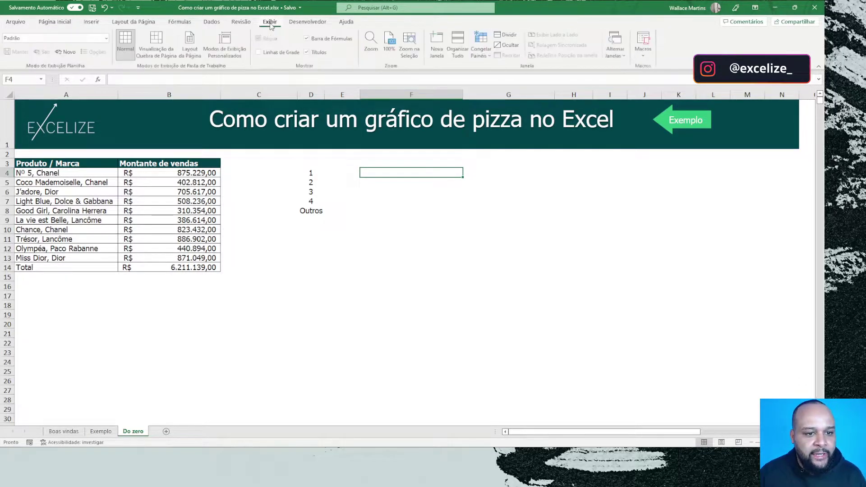
{"action": "left_click", "coordinate": [280, 52]}
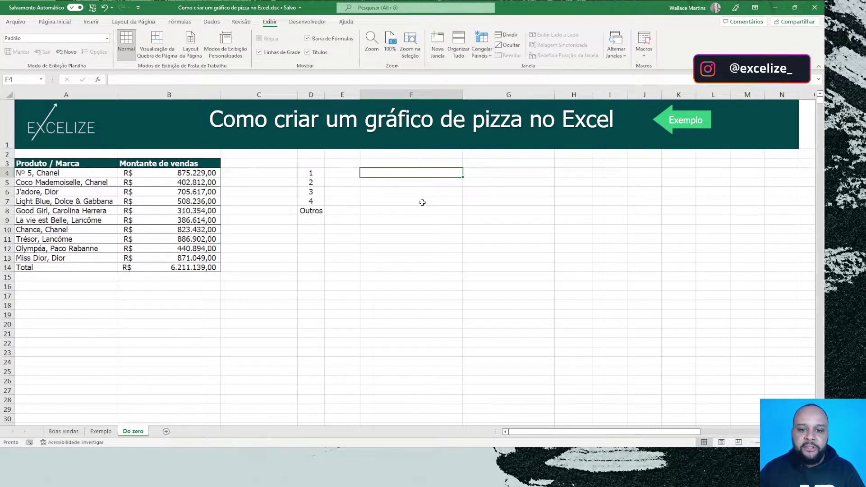
{"action": "left_click", "coordinate": [346, 174]}
{"action": "left_click", "coordinate": [377, 173]}
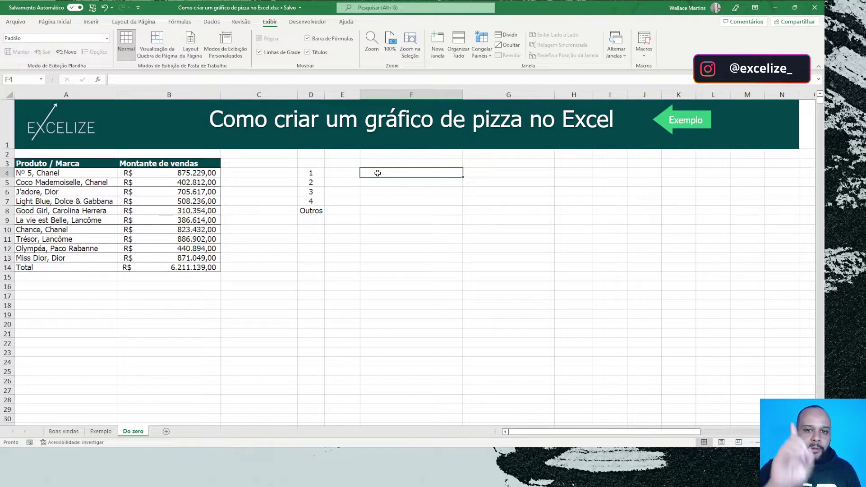
Enter =MAIOR($B$4:$B$13;1) in F4 to return the largest sales amount, with the range locked as absolute
{"action": "left_click_drag", "start_coordinate": [99, 174], "coordinate": [149, 255]}
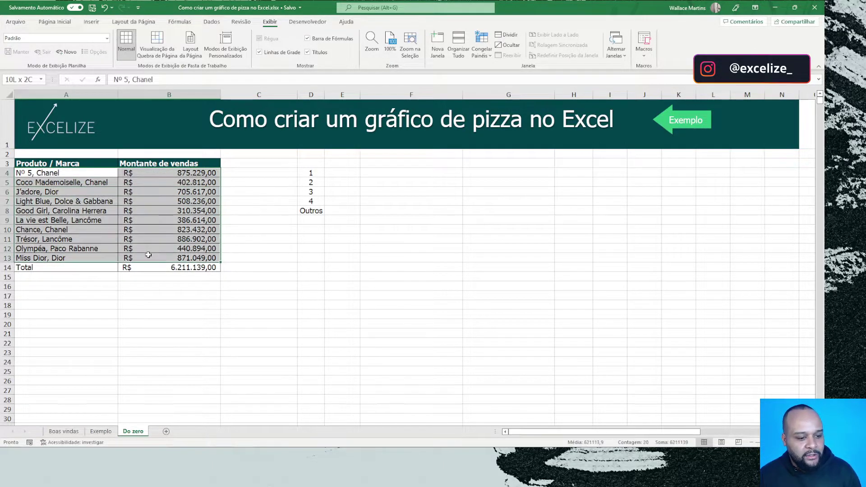
{"action": "left_click", "coordinate": [373, 175]}
{"action": "type", "text": "=maior"}
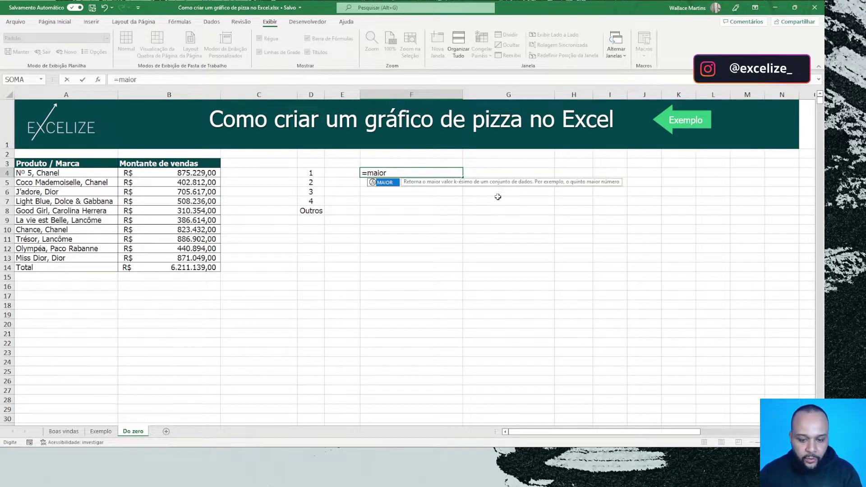
{"action": "key", "text": "Escape"}
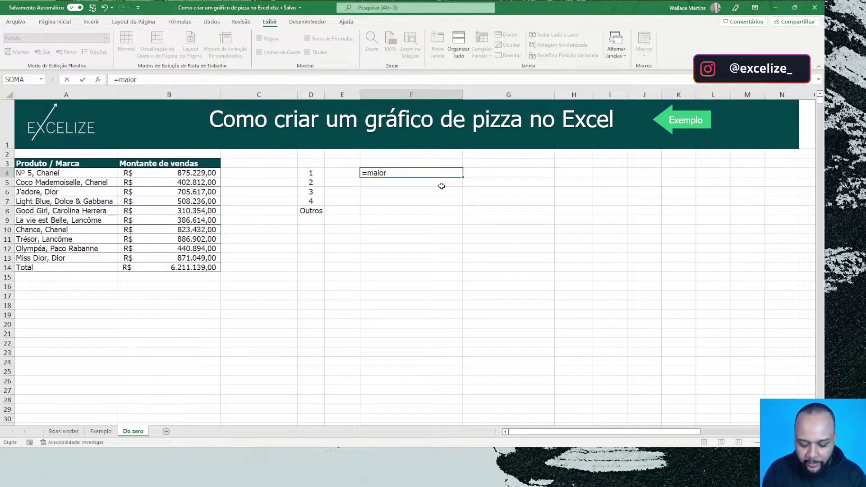
{"action": "type", "text": "("}
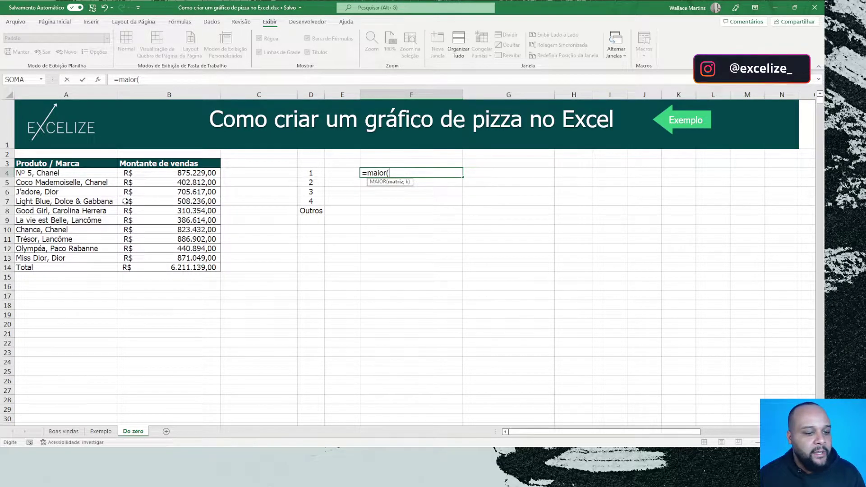
{"action": "left_click_drag", "start_coordinate": [152, 173], "coordinate": [151, 258]}
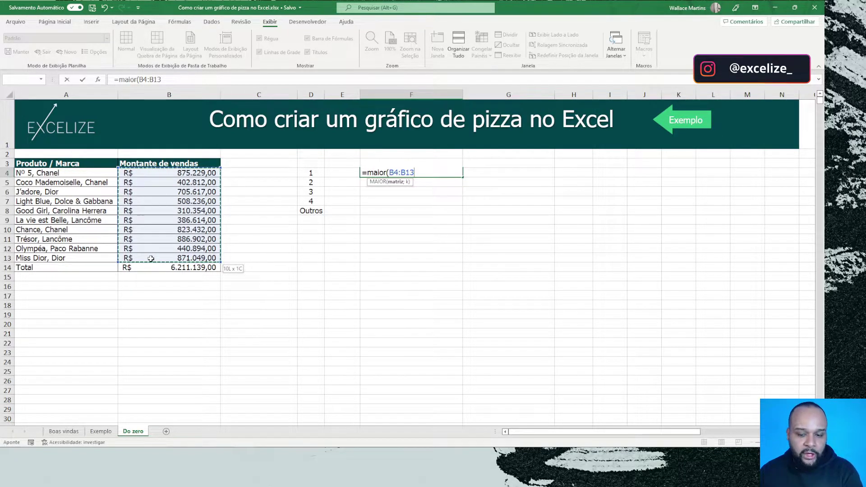
{"action": "left_click_drag", "start_coordinate": [151, 258], "coordinate": [151, 258]}
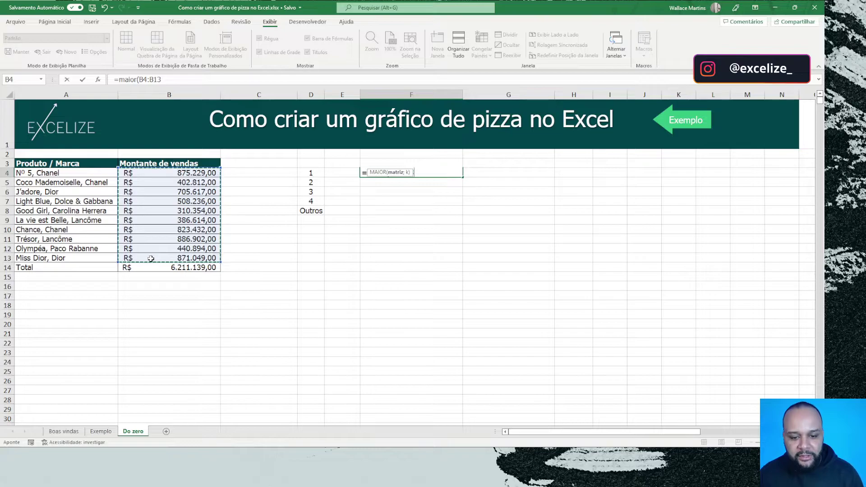
{"action": "left_click_drag", "start_coordinate": [369, 175], "coordinate": [495, 160]}
{"action": "key", "text": "F4"}
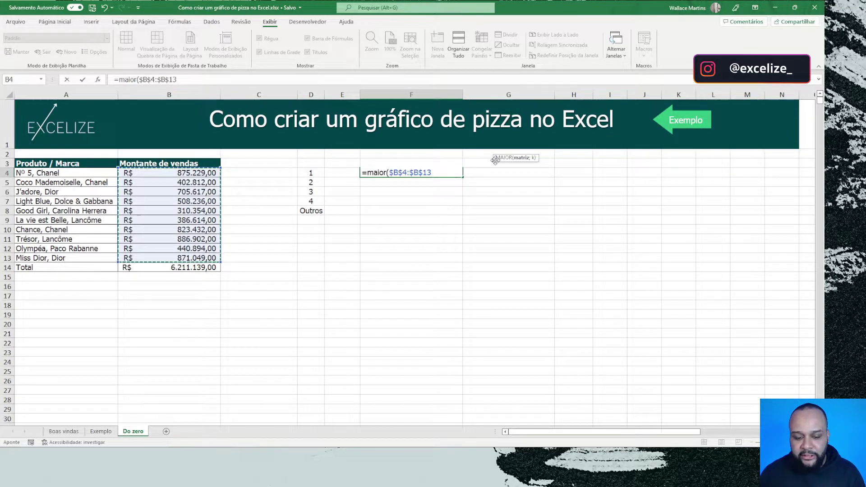
{"action": "type", "text": ";1"}
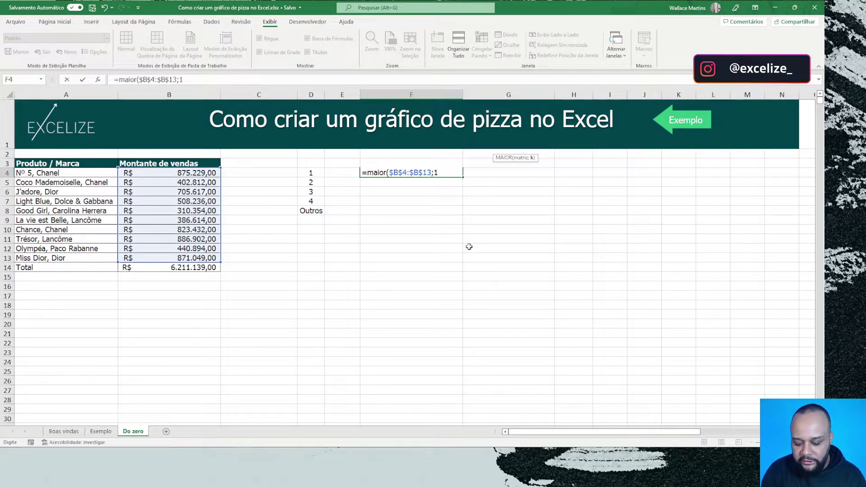
{"action": "key", "text": "Return"}
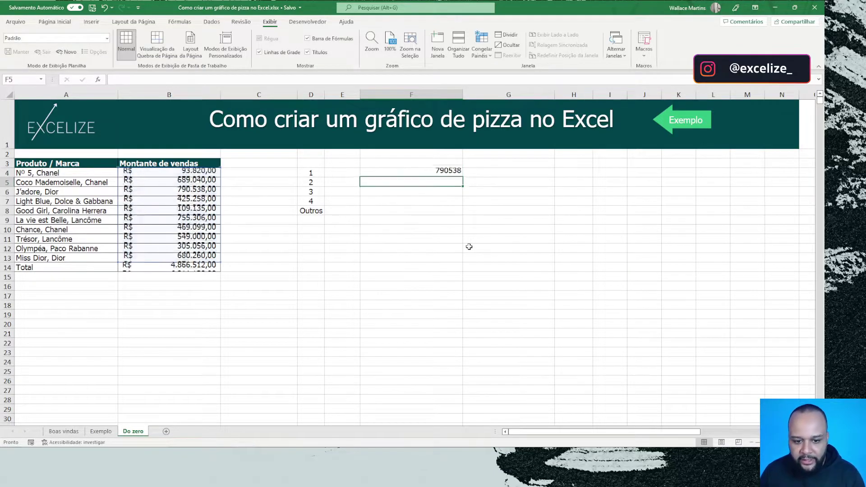
Apply the accounting number format in R$ to cells F4:F8
{"action": "left_click", "coordinate": [445, 172]}
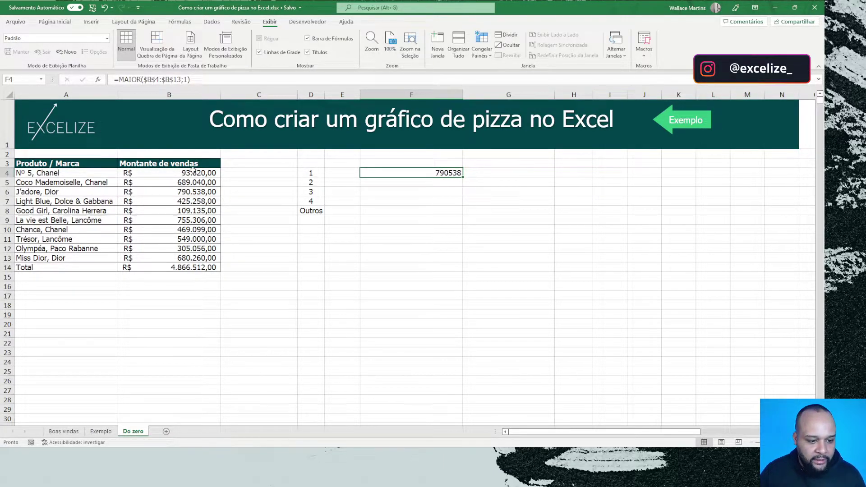
{"action": "left_click_drag", "start_coordinate": [412, 172], "coordinate": [412, 208]}
{"action": "scroll", "coordinate": [315, 53], "scroll_direction": "up", "scroll_amount": 6}
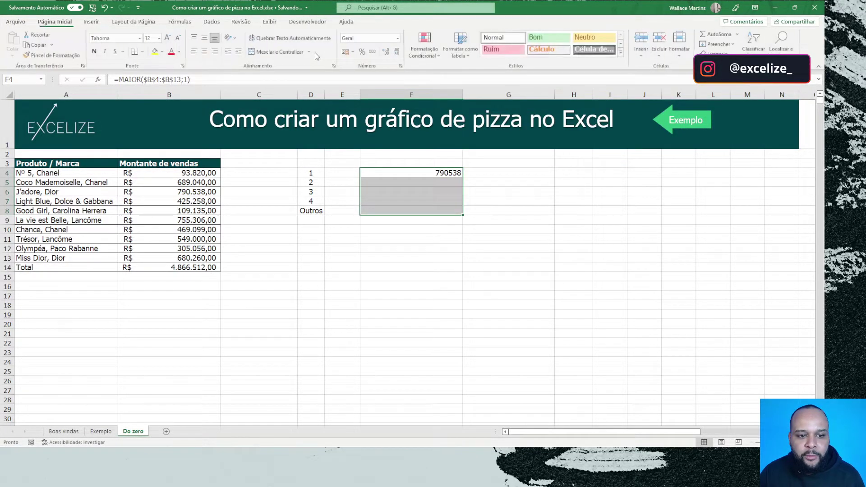
{"action": "left_click", "coordinate": [346, 52]}
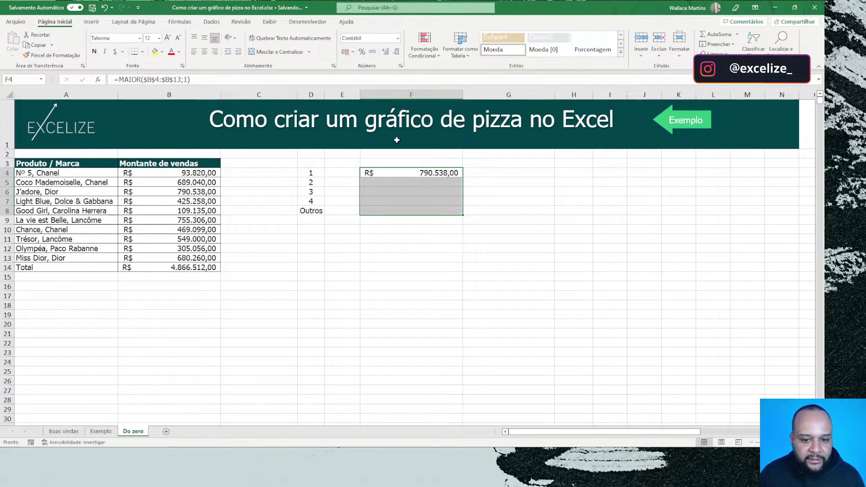
Check the F4 result against the J'adore, Dior sales amount in B6
{"action": "left_click", "coordinate": [424, 174]}
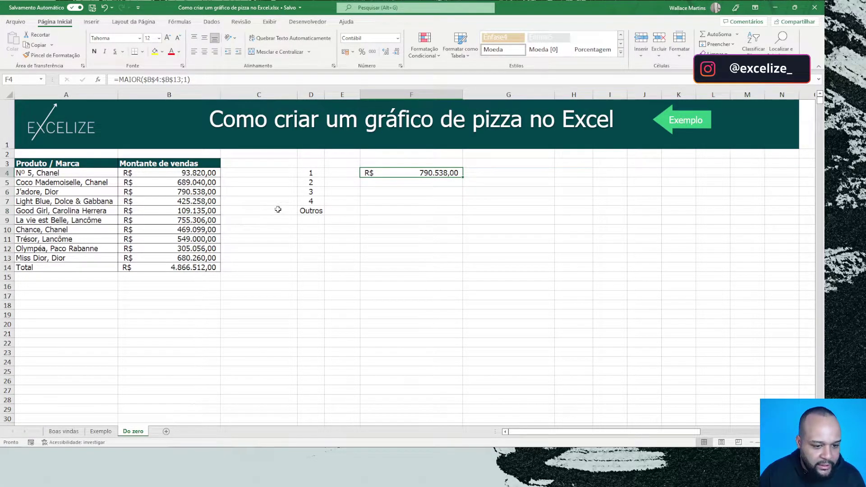
{"action": "left_click", "coordinate": [188, 194]}
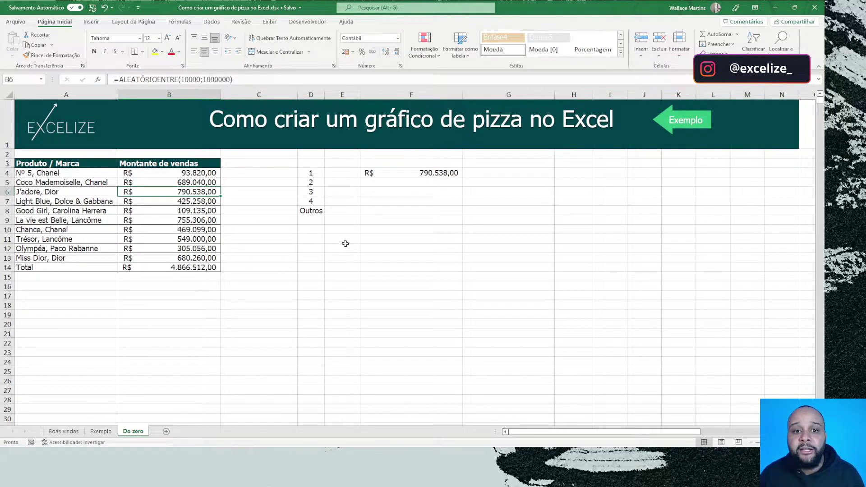
{"action": "left_click", "coordinate": [416, 175]}
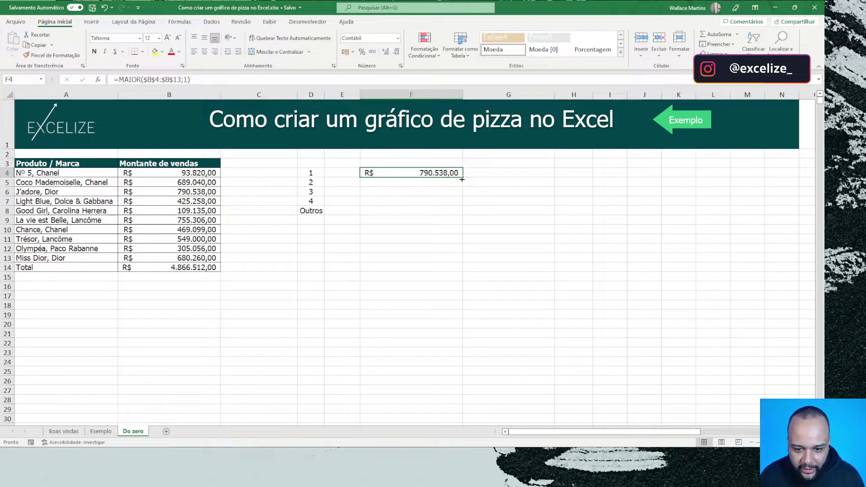
Copy the F4 formula down to F7 and change the rank argument in F5 to 2
{"action": "left_click_drag", "start_coordinate": [461, 179], "coordinate": [465, 202]}
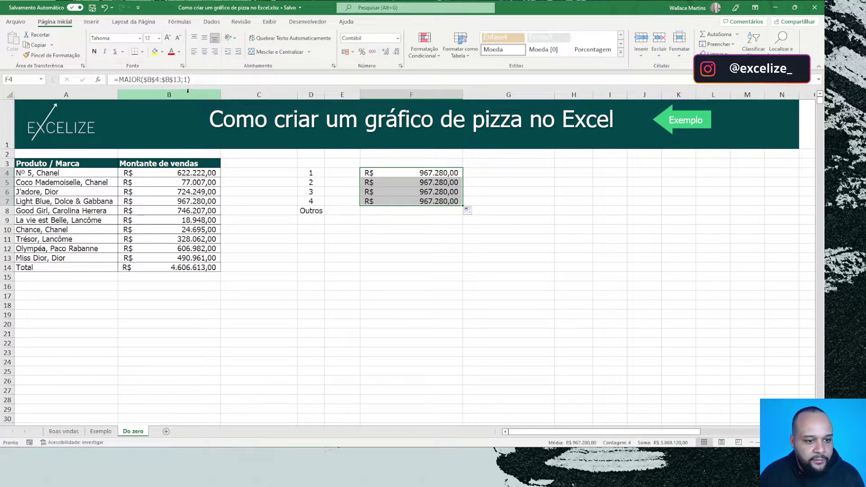
{"action": "left_click", "coordinate": [394, 182]}
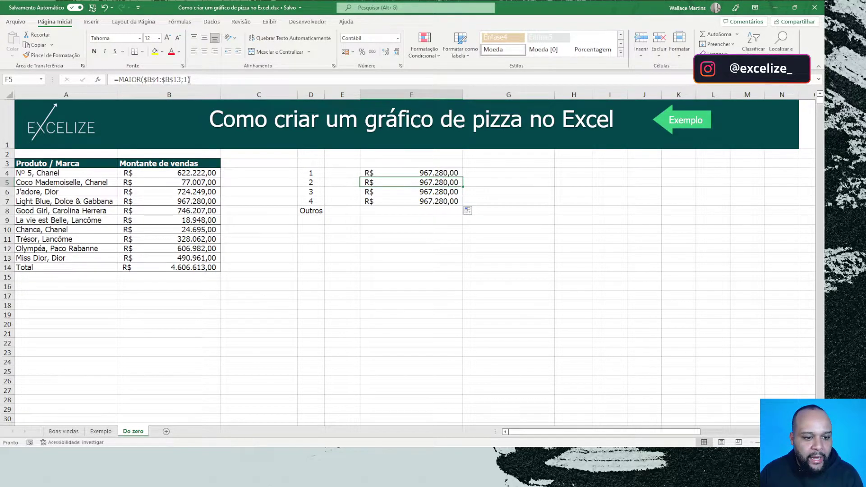
{"action": "key", "text": "F2"}
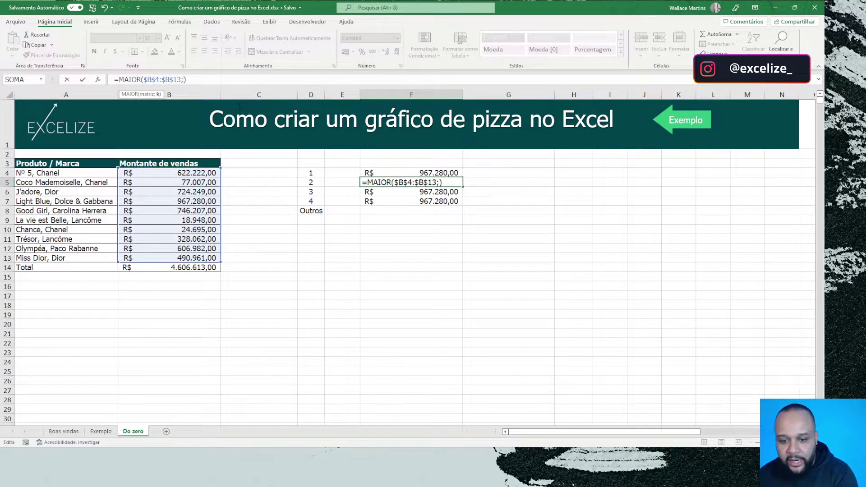
{"action": "key", "text": "BackSpace"}
{"action": "type", "text": "2"}
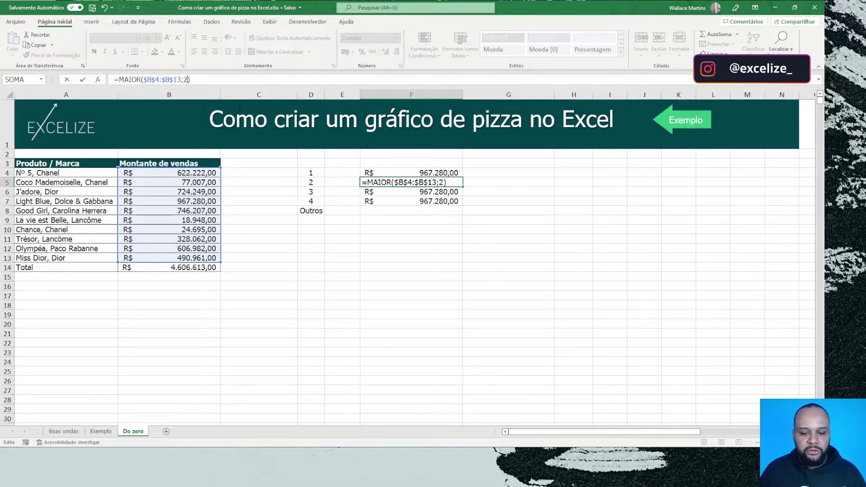
{"action": "key", "text": "Return"}
Change the rank argument of the MAIOR formulas to 3 in F6 and 4 in F7
{"action": "left_click", "coordinate": [189, 80]}
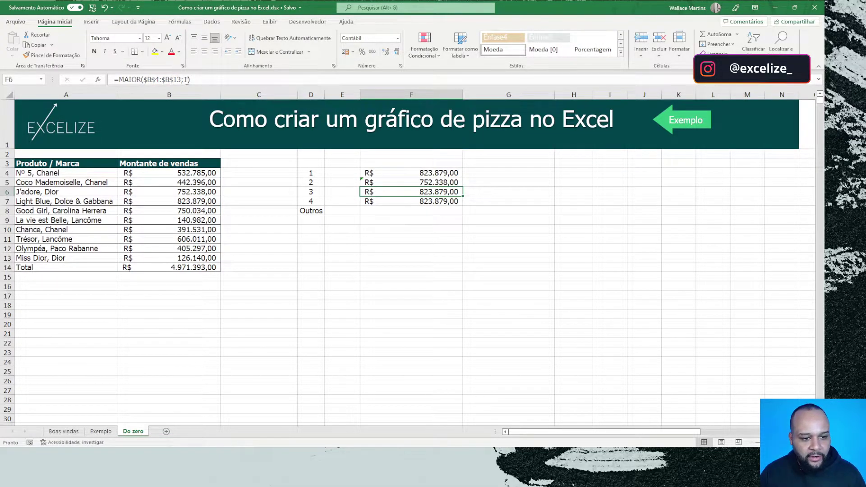
{"action": "key", "text": "BackSpace"}
{"action": "type", "text": "3"}
{"action": "key", "text": "Return"}
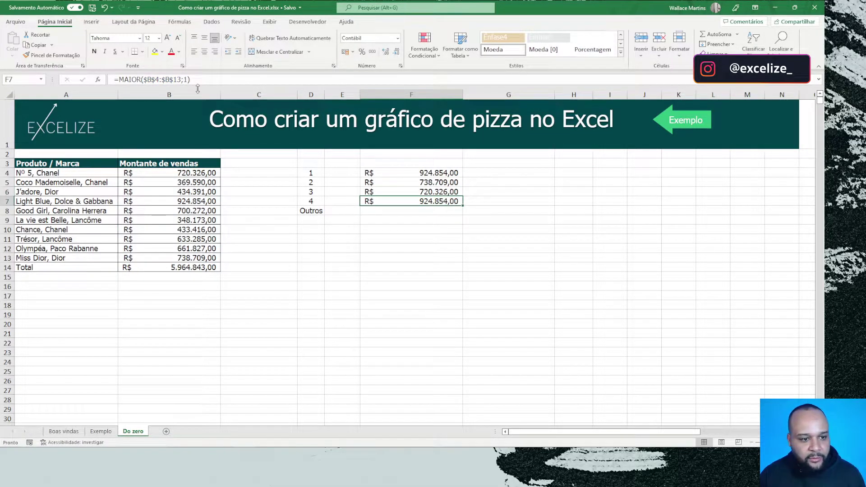
{"action": "left_click", "coordinate": [192, 80]}
{"action": "key", "text": "BackSpace"}
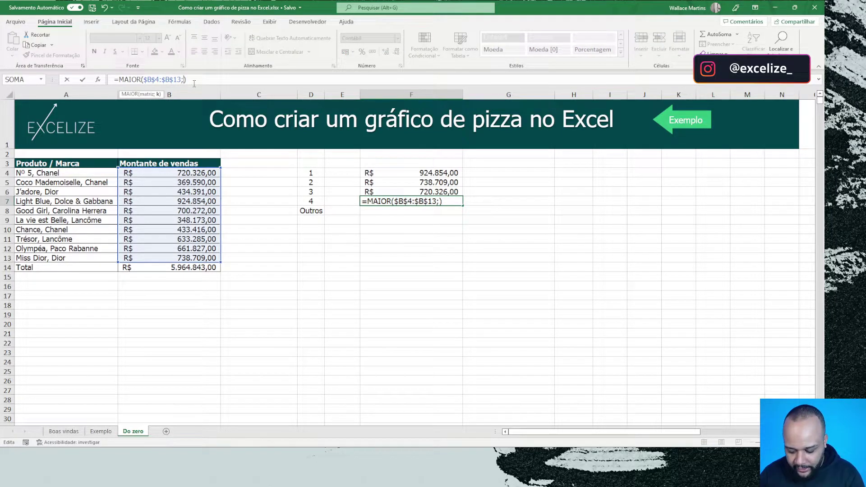
{"action": "type", "text": "4"}
{"action": "key", "text": "Return"}
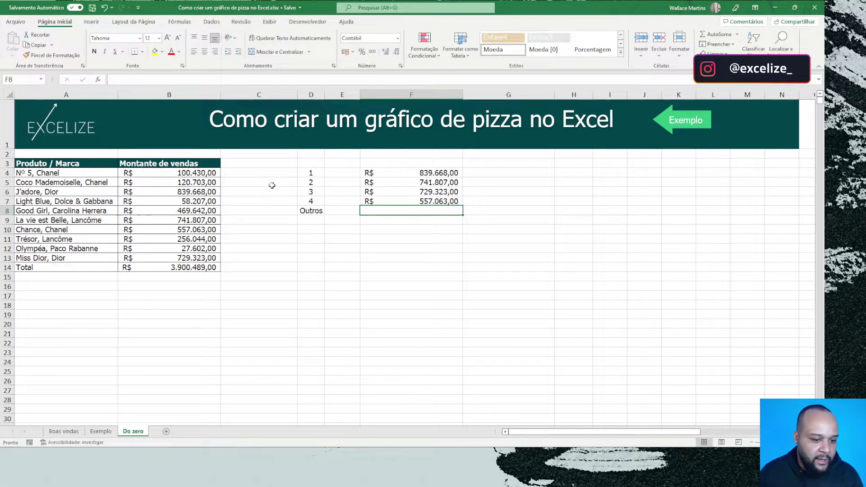
Enter =B14-SOMA(F4:F7) in F8 to calculate the Outros sales amount
{"action": "left_click_drag", "start_coordinate": [168, 173], "coordinate": [172, 260]}
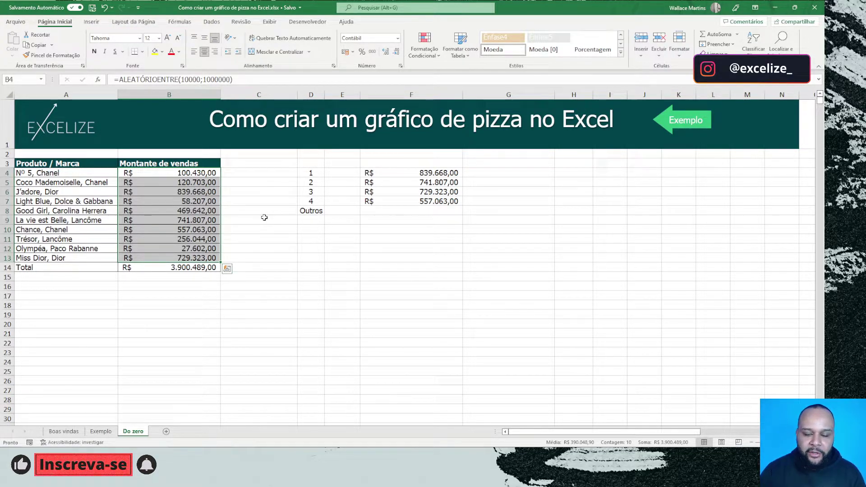
{"action": "left_click", "coordinate": [419, 210]}
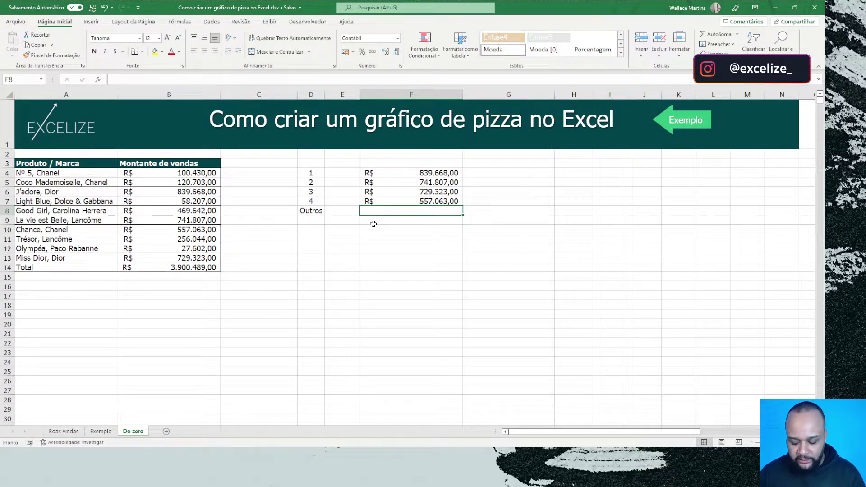
{"action": "type", "text": "="}
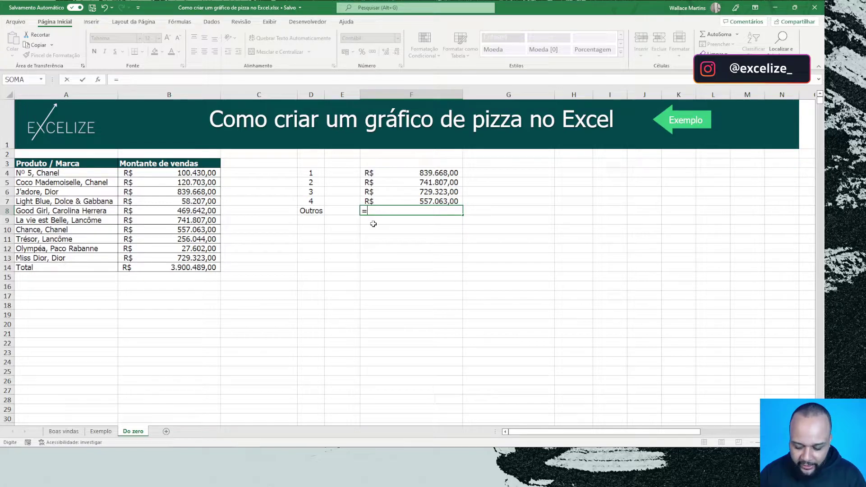
{"action": "left_click", "coordinate": [187, 267]}
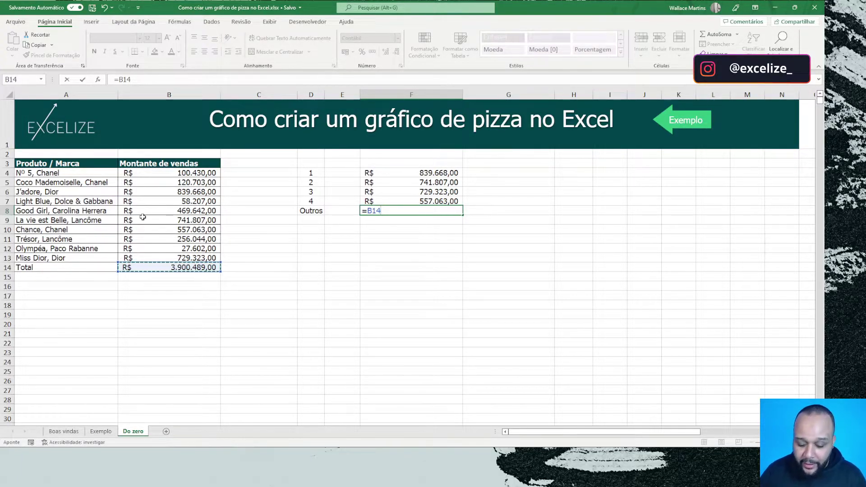
{"action": "type", "text": "-soma("}
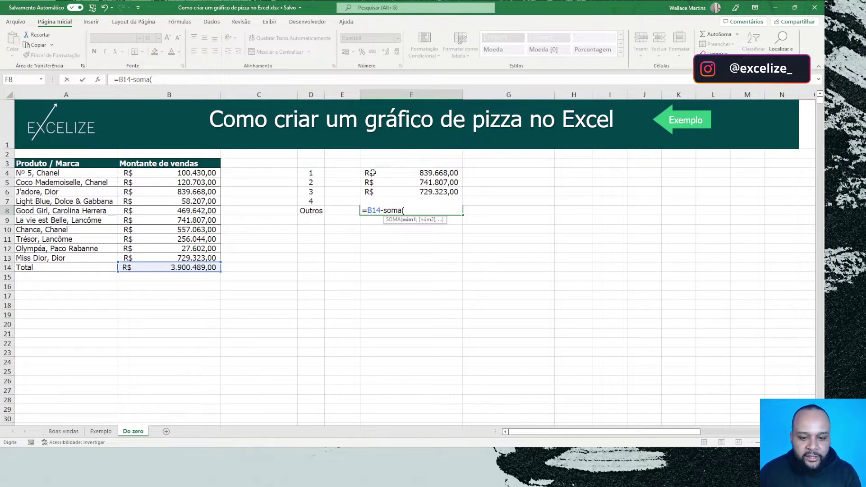
{"action": "left_click_drag", "start_coordinate": [373, 172], "coordinate": [379, 203]}
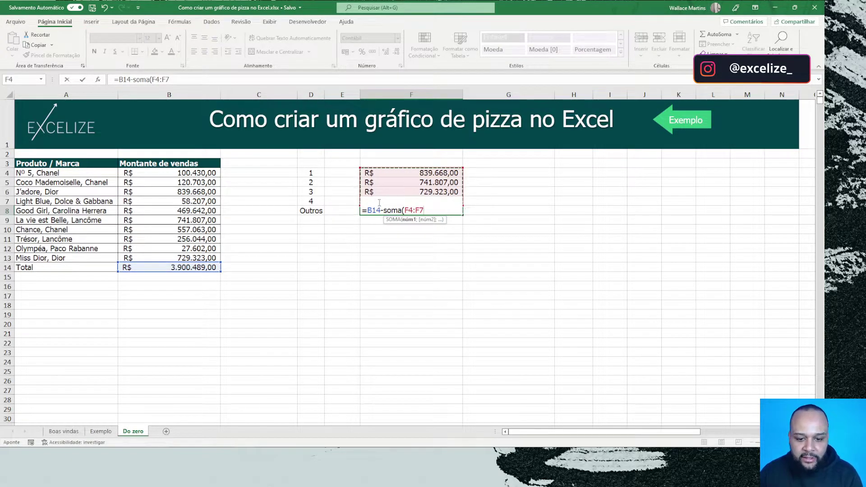
{"action": "type", "text": ")"}
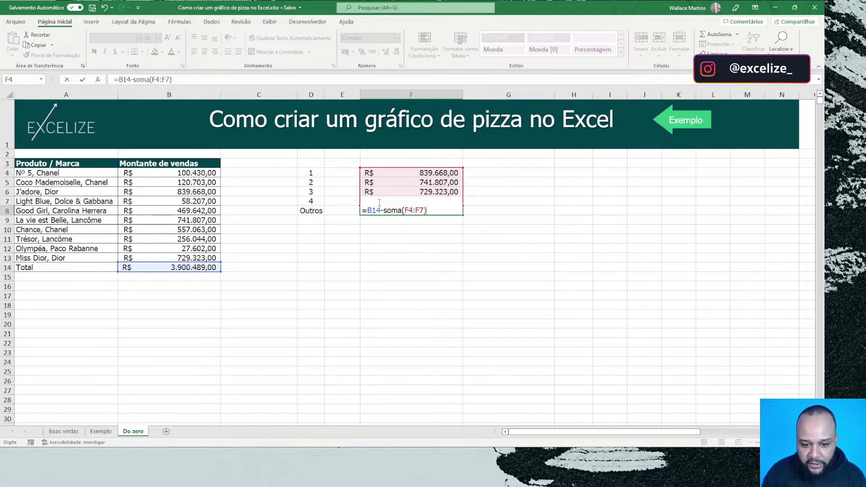
{"action": "key", "text": "Return"}
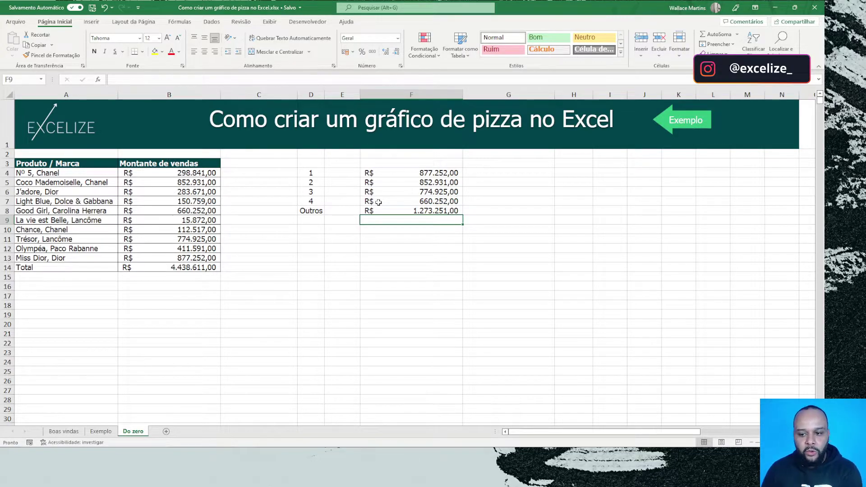
Widen column E to about the width of column B
{"action": "left_click", "coordinate": [403, 211]}
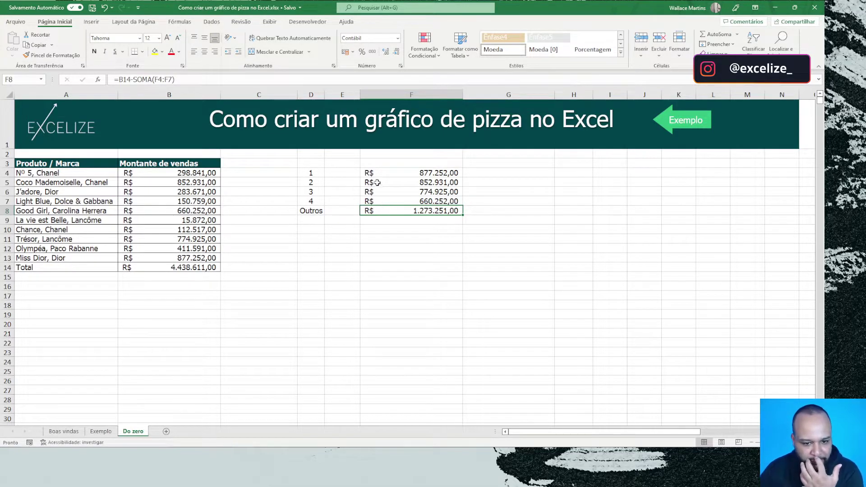
{"action": "left_click_drag", "start_coordinate": [360, 95], "coordinate": [427, 97]}
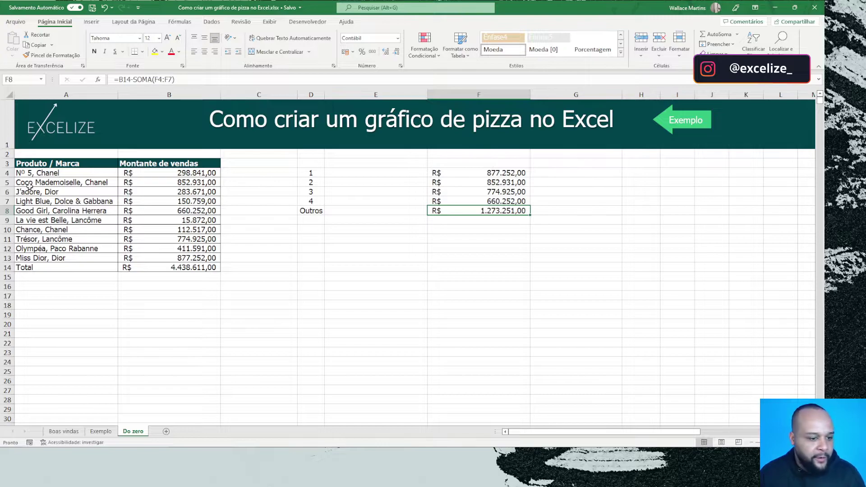
Compare the product names and sales amounts in A4:B13 with the ranked amounts in F4:F8
{"action": "left_click_drag", "start_coordinate": [40, 174], "coordinate": [211, 248]}
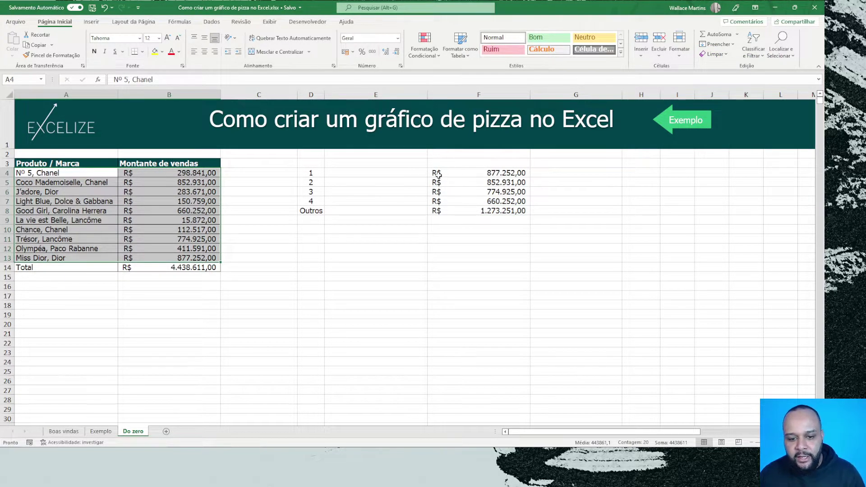
{"action": "left_click_drag", "start_coordinate": [435, 171], "coordinate": [485, 174]}
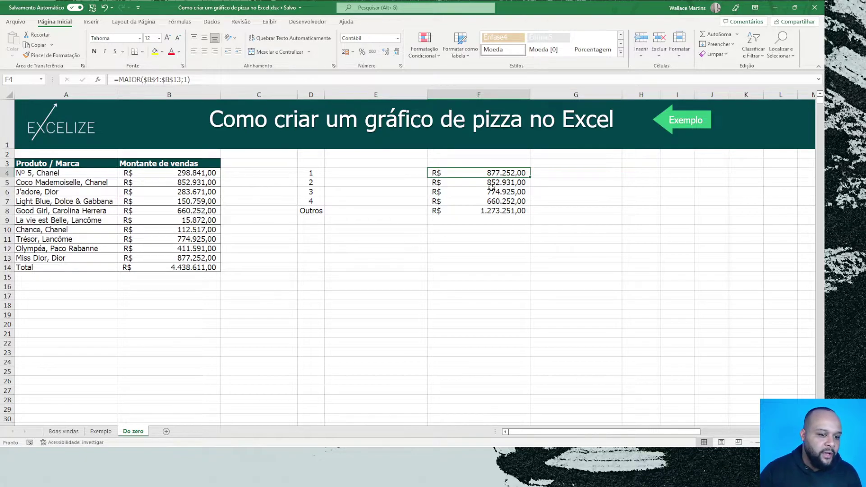
{"action": "left_click_drag", "start_coordinate": [61, 166], "coordinate": [185, 260]}
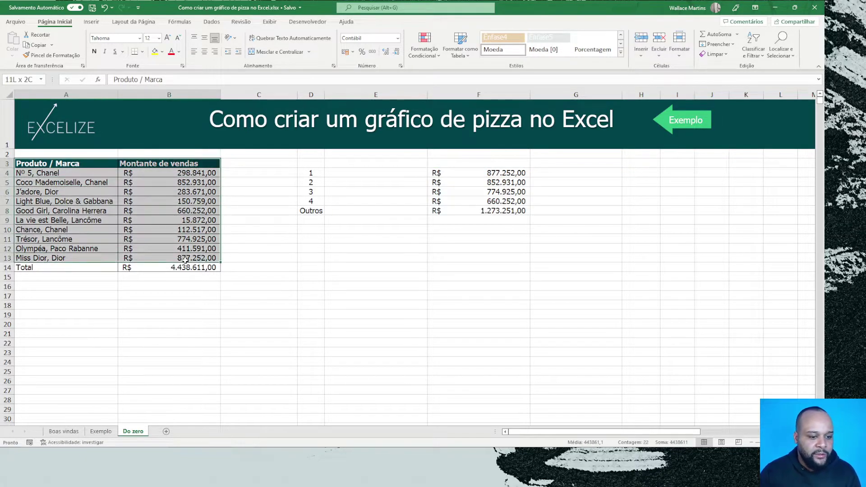
{"action": "left_click", "coordinate": [453, 197]}
{"action": "left_click", "coordinate": [401, 170]}
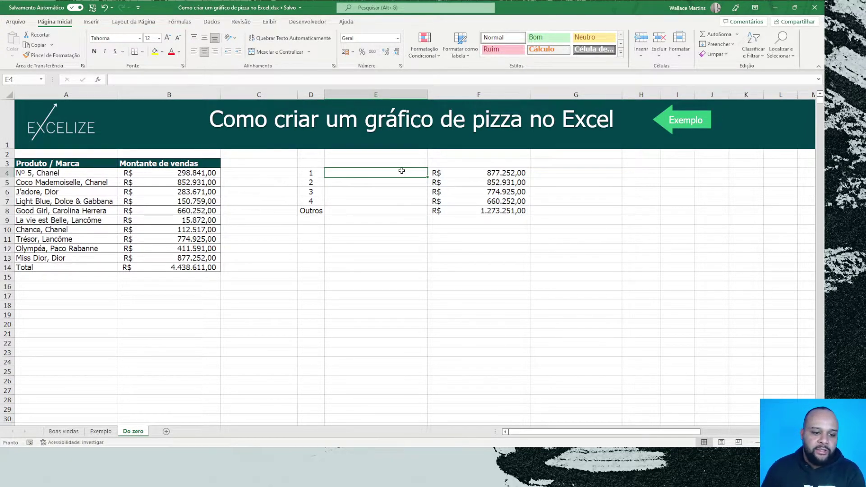
{"action": "left_click", "coordinate": [487, 172]}
{"action": "left_click_drag", "start_coordinate": [486, 182], "coordinate": [486, 209]}
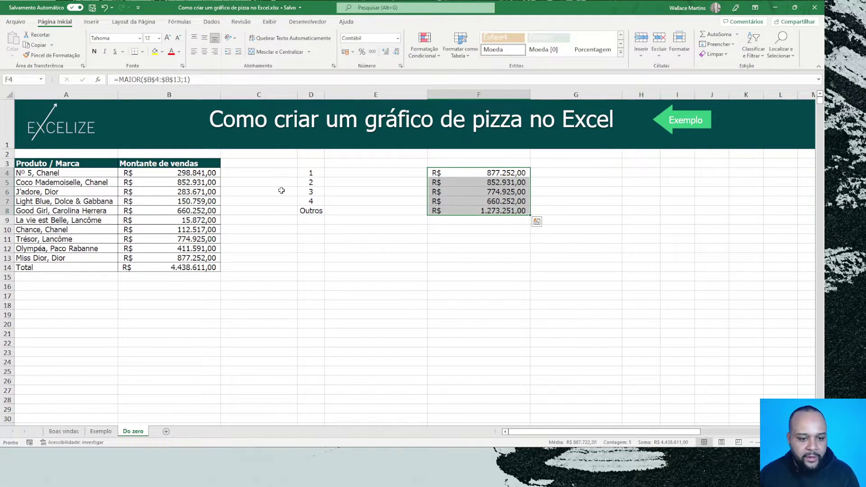
{"action": "left_click_drag", "start_coordinate": [100, 173], "coordinate": [95, 258]}
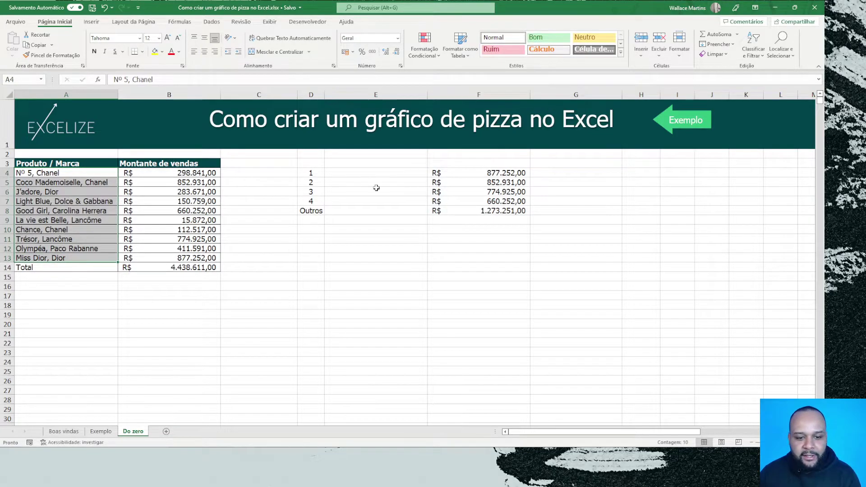
{"action": "left_click", "coordinate": [474, 173]}
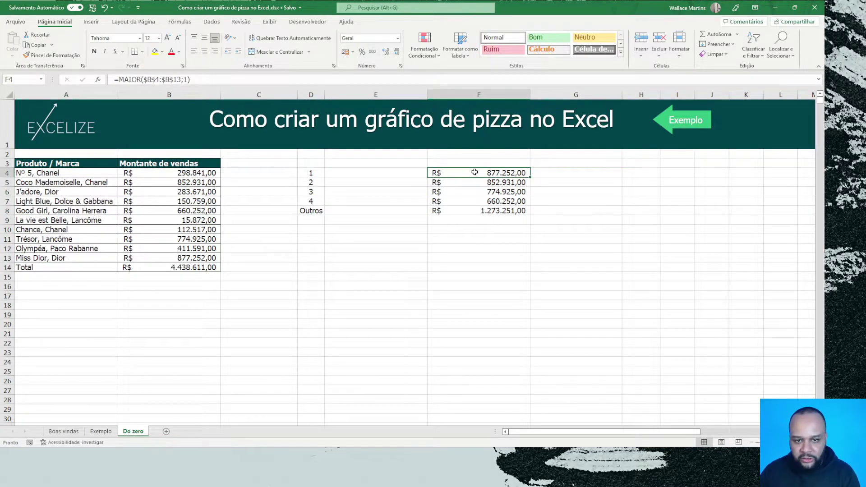
{"action": "left_click_drag", "start_coordinate": [87, 176], "coordinate": [96, 258]}
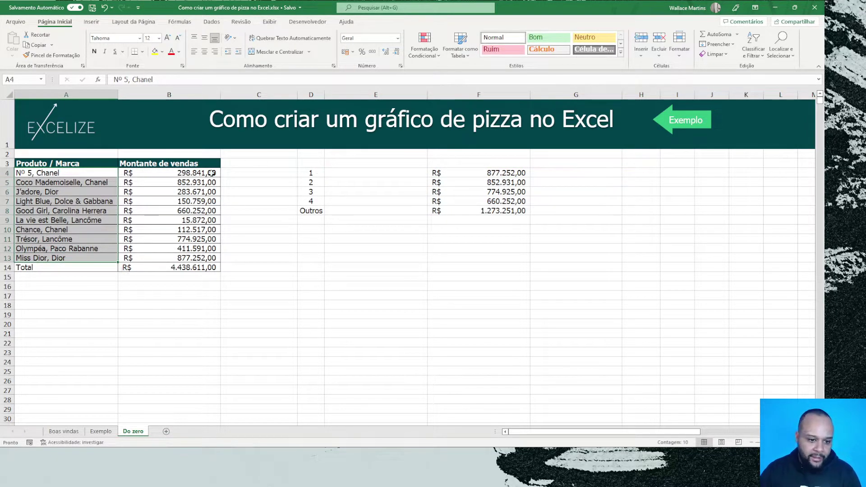
{"action": "left_click_drag", "start_coordinate": [206, 176], "coordinate": [198, 258]}
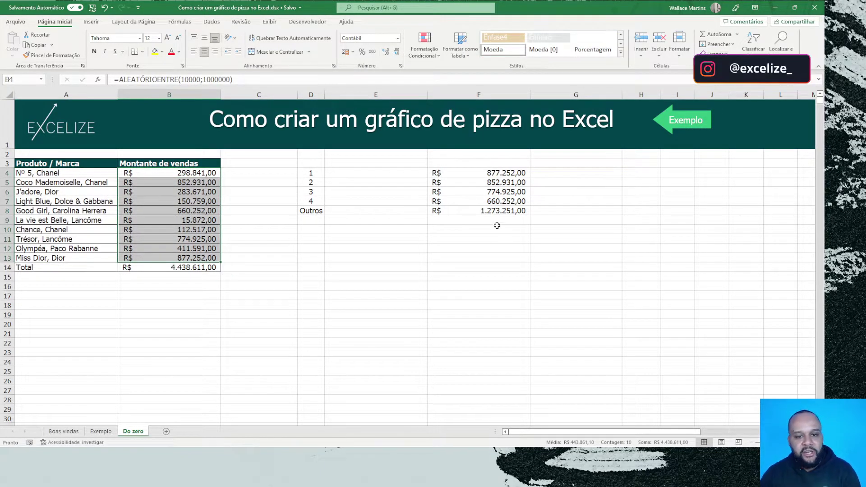
Begin an ÍNDICE formula in E4 with the product names $A$4:$A$13 as its absolute array
{"action": "left_click", "coordinate": [422, 176]}
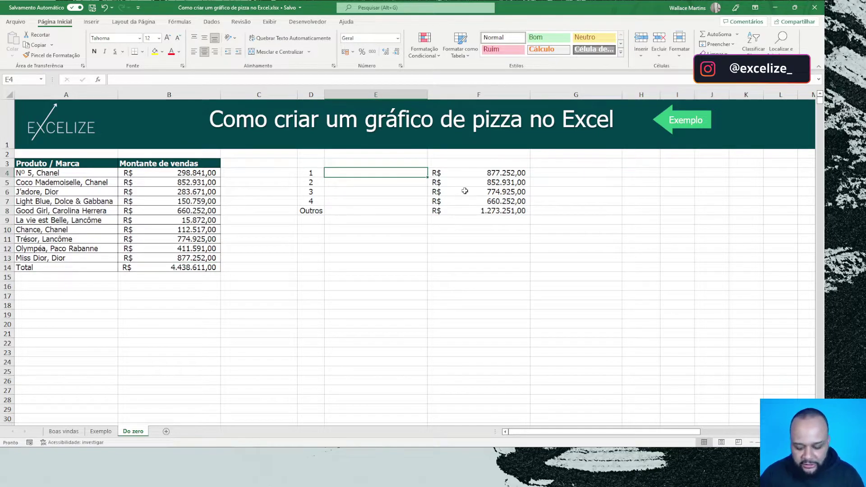
{"action": "type", "text": "=índice"}
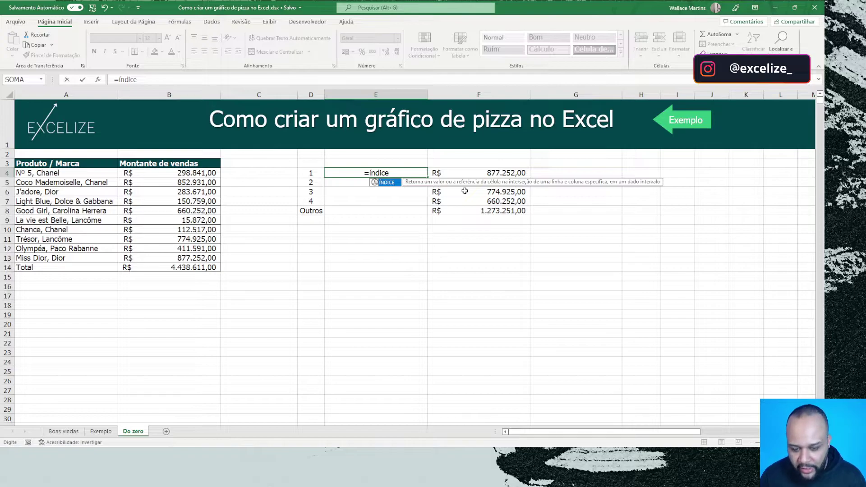
{"action": "type", "text": "("}
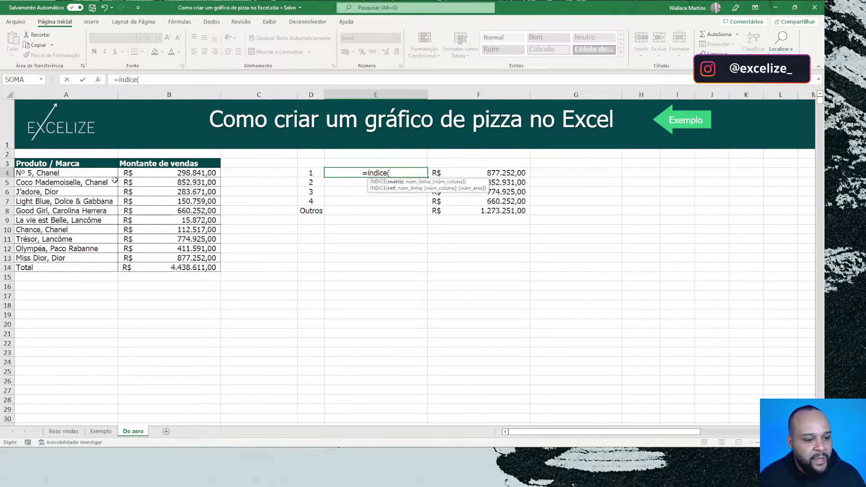
{"action": "left_click_drag", "start_coordinate": [66, 171], "coordinate": [70, 258]}
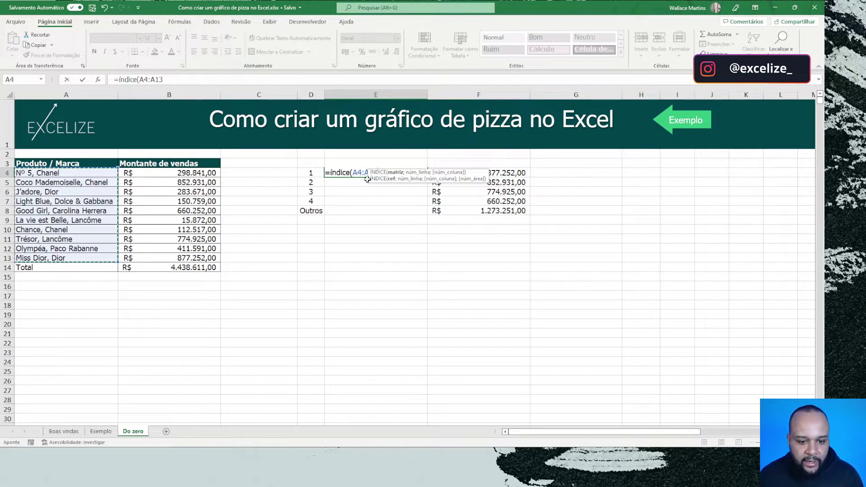
{"action": "left_click", "coordinate": [397, 182]}
{"action": "left_click_drag", "start_coordinate": [68, 173], "coordinate": [84, 257]}
{"action": "left_click_drag", "start_coordinate": [465, 173], "coordinate": [352, 143]}
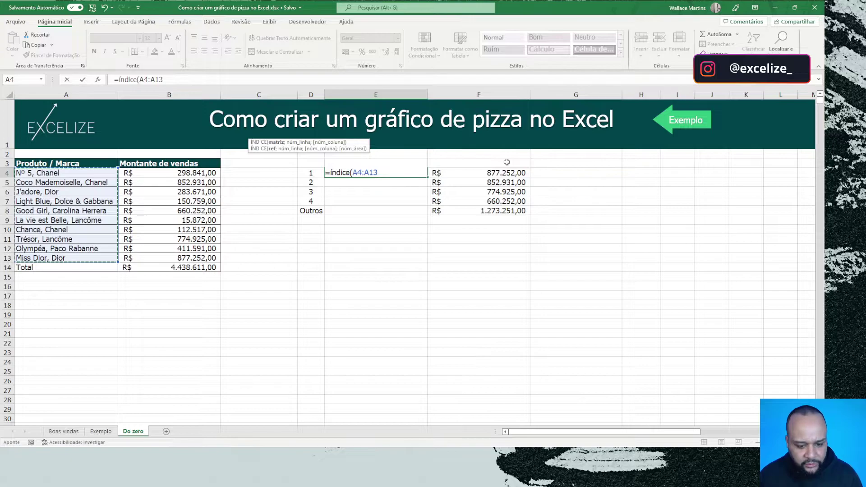
{"action": "key", "text": "F4"}
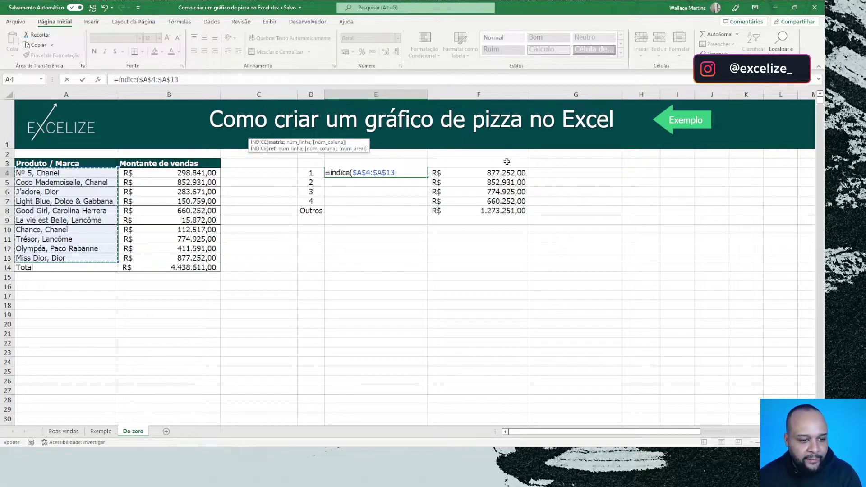
Complete the E4 formula with CORRESP(F4;$B$4:$B$13;0) as the row argument, so it looks up the product name by its ranked amount
{"action": "type", "text": ";corres"}
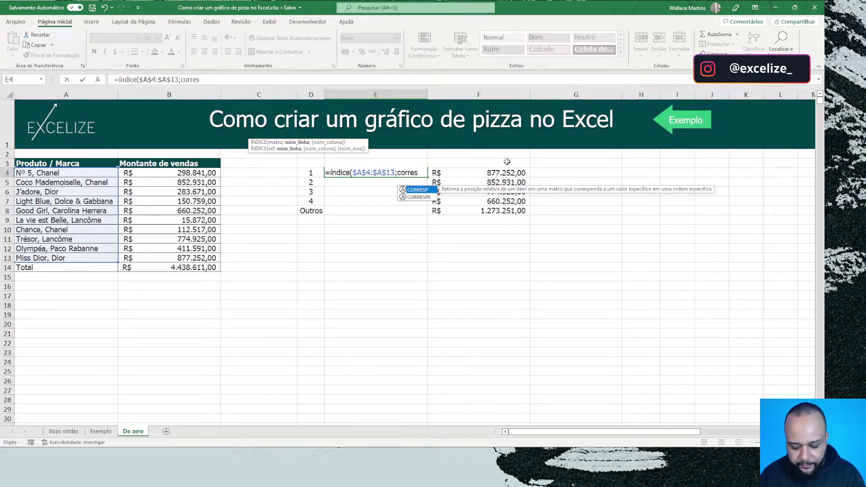
{"action": "key", "text": "Tab"}
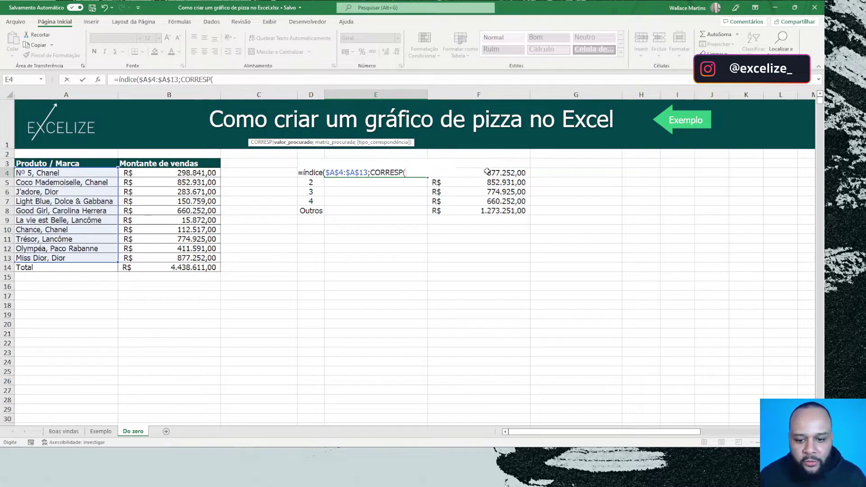
{"action": "left_click", "coordinate": [494, 173]}
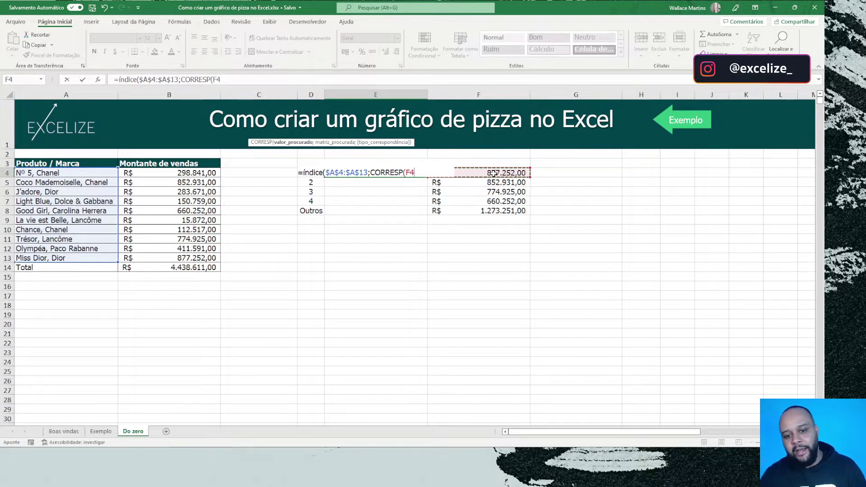
{"action": "type", "text": ";"}
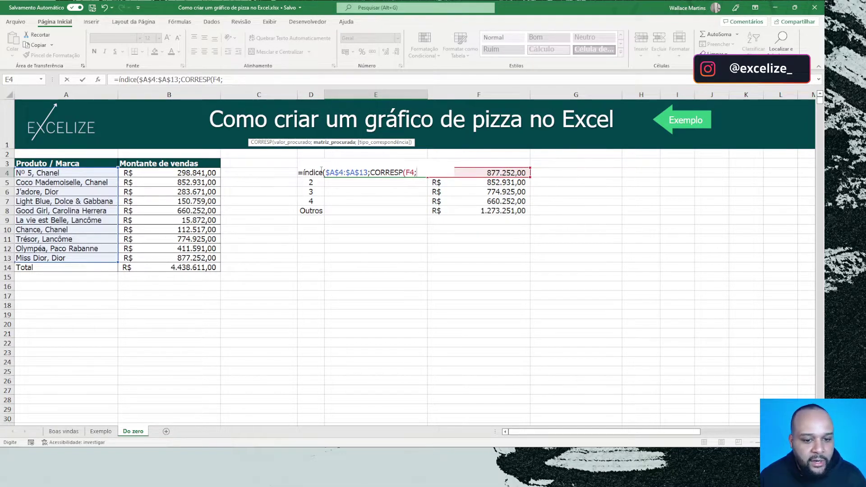
{"action": "left_click_drag", "start_coordinate": [142, 173], "coordinate": [146, 257]}
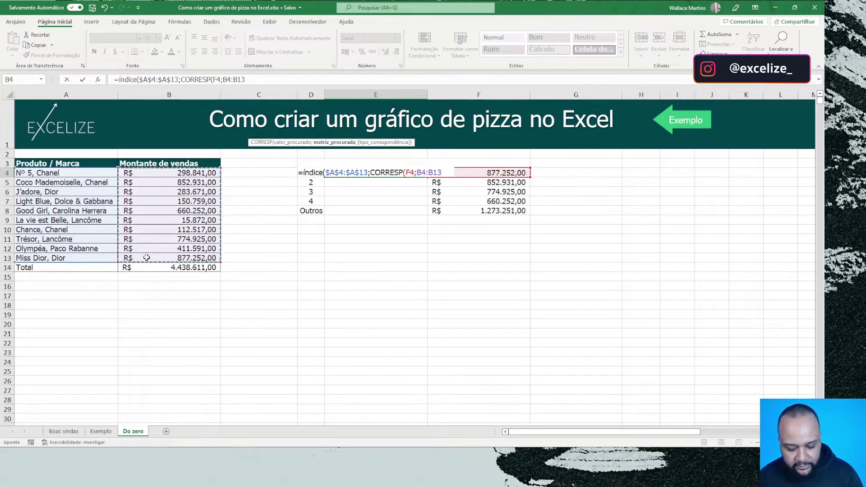
{"action": "key", "text": "F4"}
{"action": "type", "text": ";"}
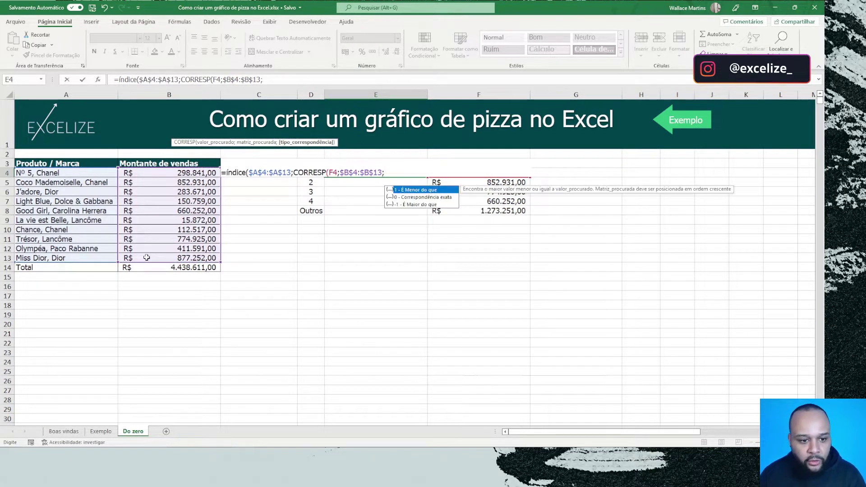
{"action": "type", "text": "0"}
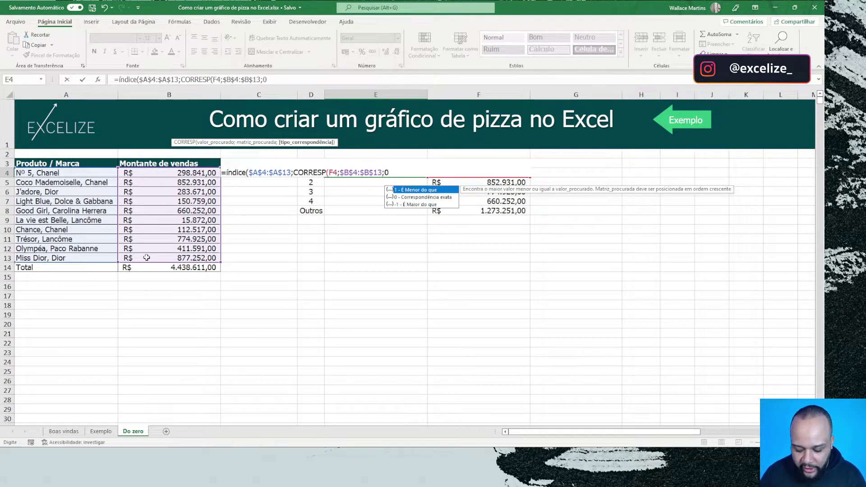
{"action": "type", "text": ")"}
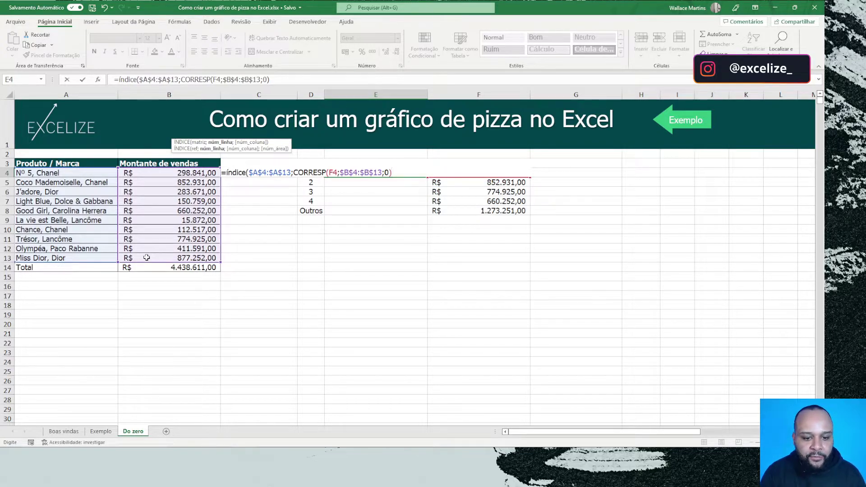
{"action": "type", "text": ")"}
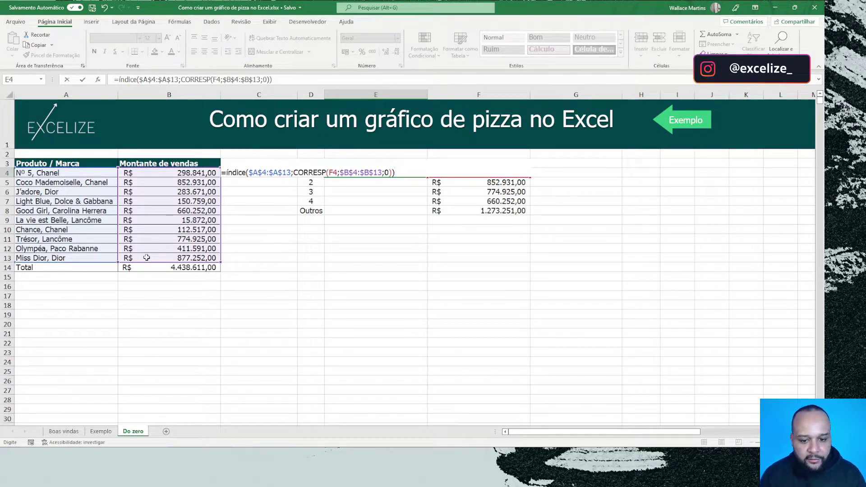
{"action": "key", "text": "Return"}
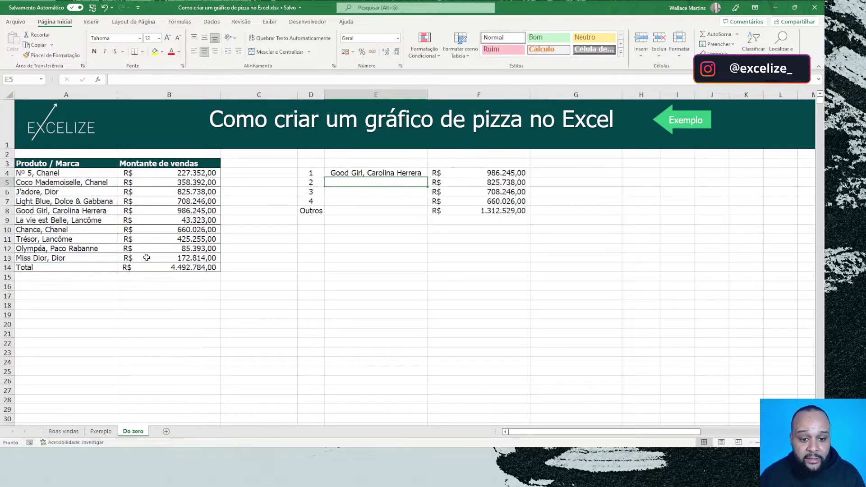
Fill the E4 lookup formula down to E7 and enter Outros in E8
{"action": "left_click", "coordinate": [419, 173]}
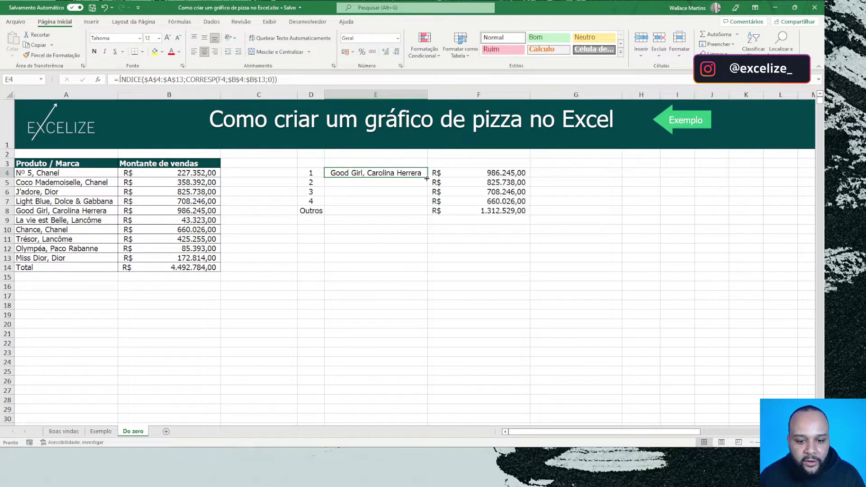
{"action": "left_click_drag", "start_coordinate": [427, 178], "coordinate": [425, 203]}
{"action": "left_click", "coordinate": [382, 211]}
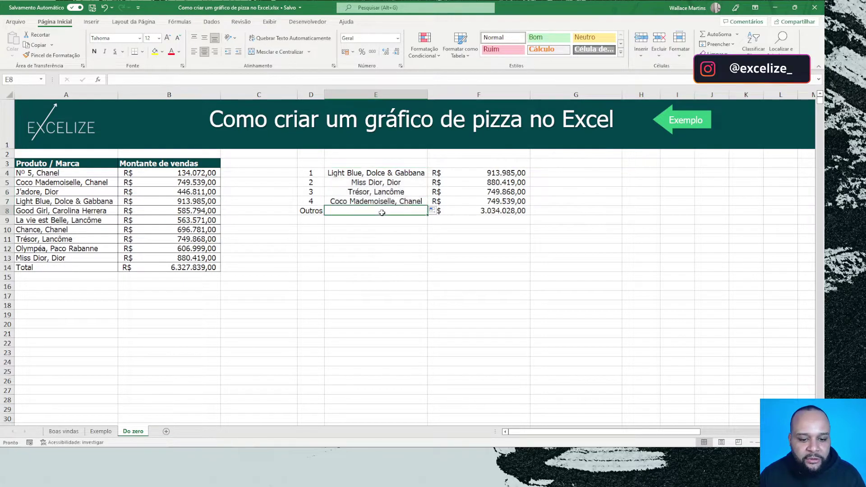
{"action": "type", "text": "Outros"}
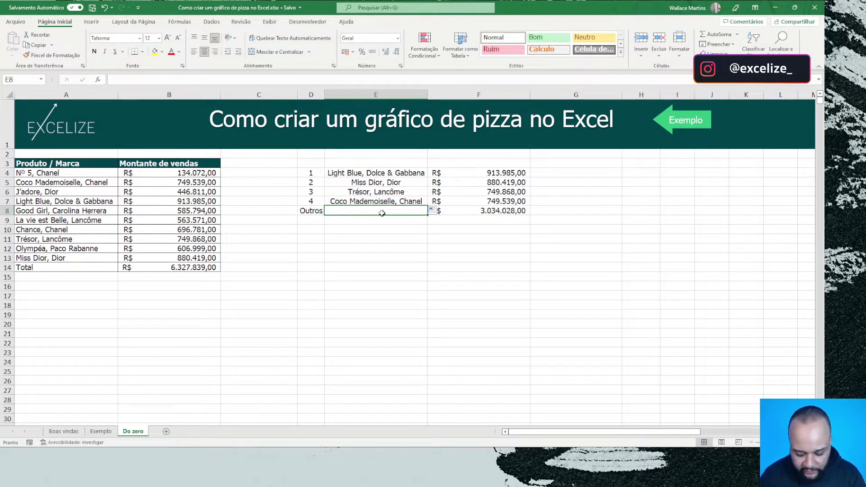
{"action": "key", "text": "ctrl+Return"}
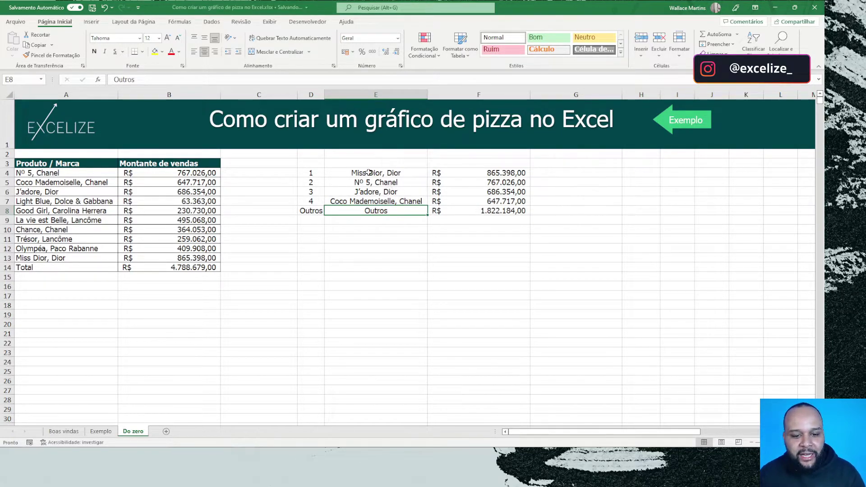
Insert a basic 2D pie chart from the product names and ranked amounts in E4:F8
{"action": "left_click_drag", "start_coordinate": [369, 173], "coordinate": [462, 215]}
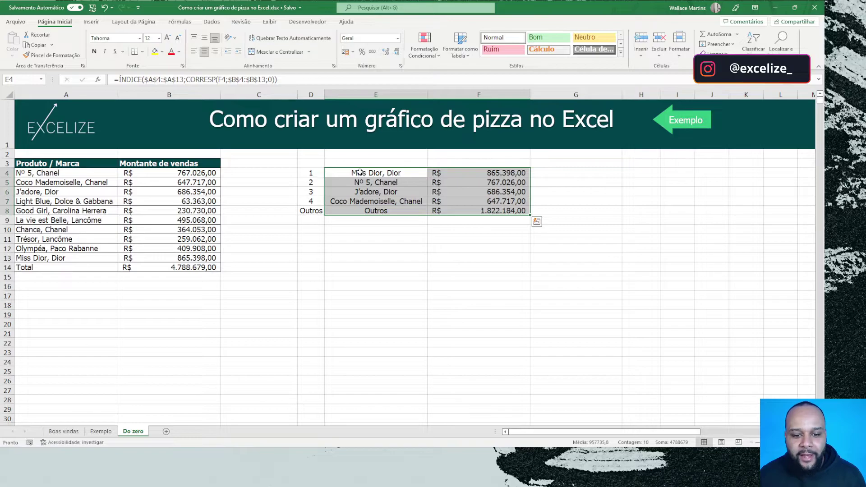
{"action": "left_click_drag", "start_coordinate": [358, 171], "coordinate": [469, 210]}
{"action": "left_click", "coordinate": [91, 21]}
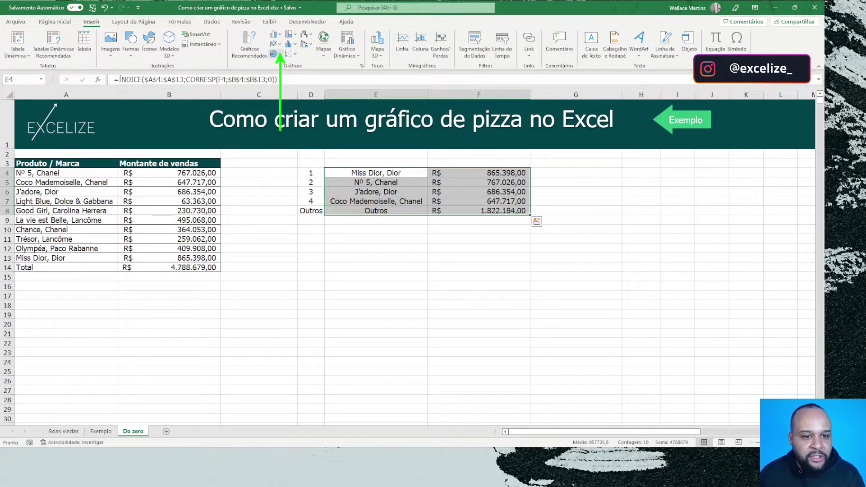
{"action": "left_click", "coordinate": [276, 54]}
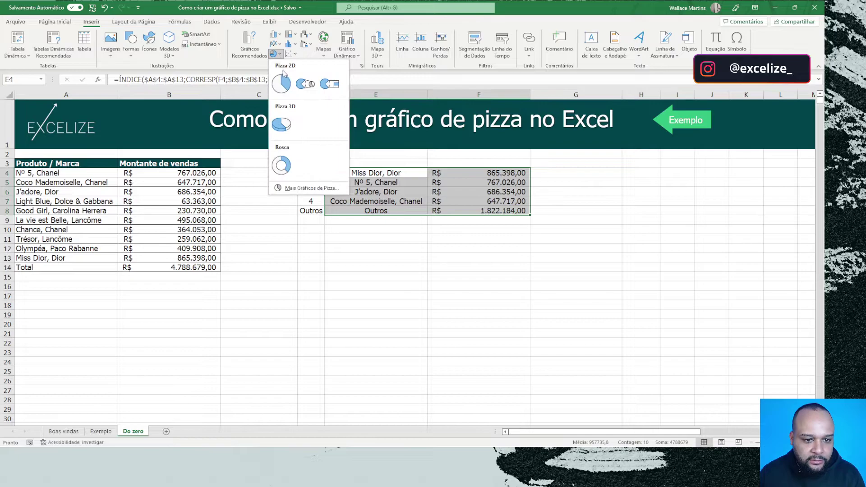
{"action": "left_click", "coordinate": [283, 83]}
Place the pie chart just below the helper table and enlarge it to span about E10:H29
{"action": "left_click_drag", "start_coordinate": [524, 282], "coordinate": [544, 312]}
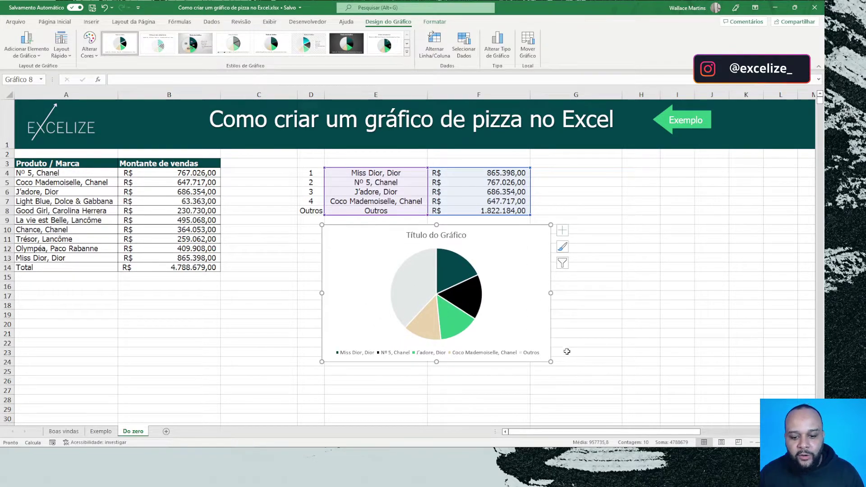
{"action": "left_click_drag", "start_coordinate": [551, 362], "coordinate": [639, 407]}
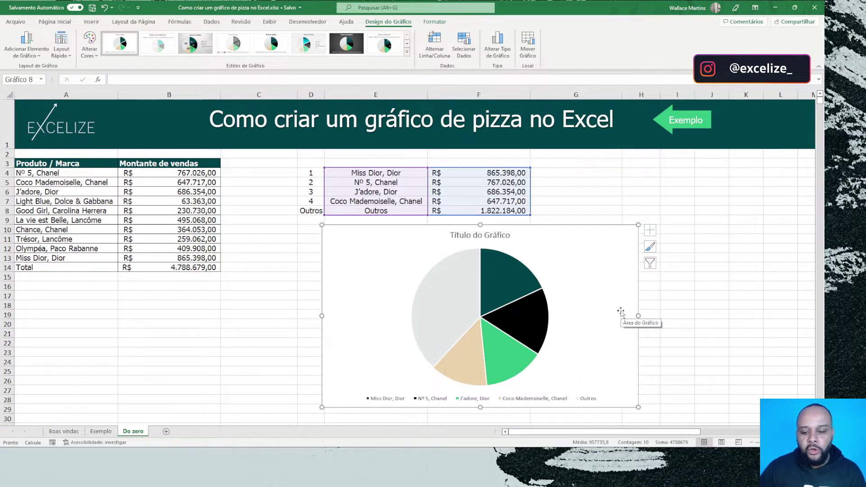
{"action": "left_click", "coordinate": [683, 210]}
{"action": "left_click", "coordinate": [603, 248]}
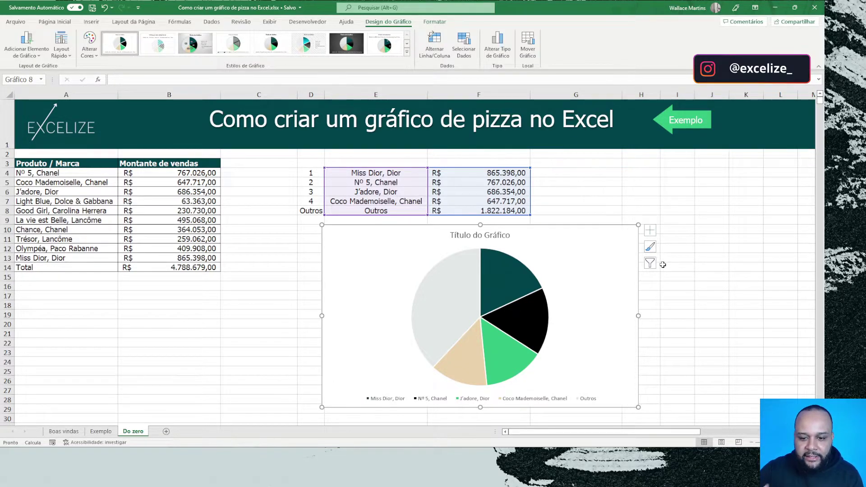
Recalculate the workbook repeatedly to test the ranking table and pie chart with new random sales amounts
{"action": "key", "text": "F9"}
{"action": "key", "text": "F9"}
{"action": "key", "text": "F9"}
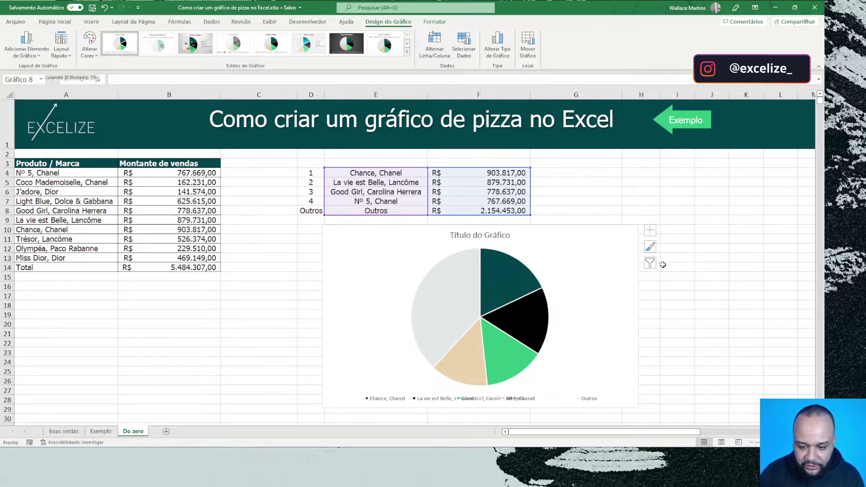
{"action": "key", "text": "F9"}
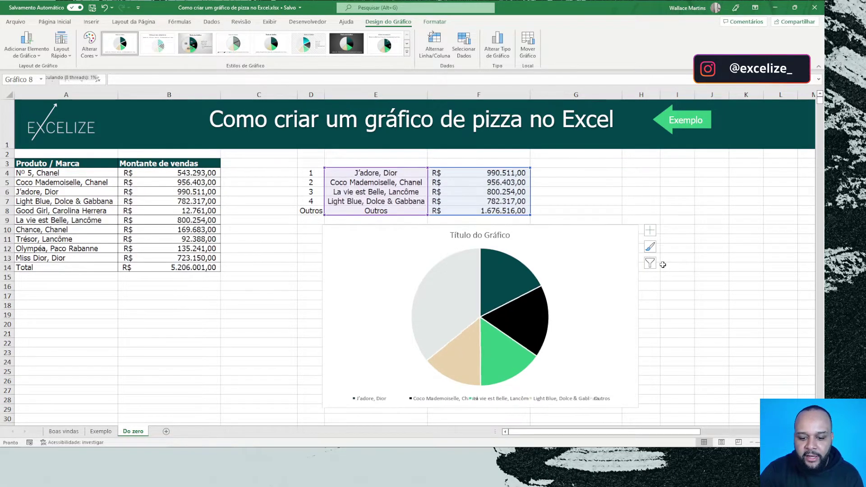
{"action": "key", "text": "F9"}
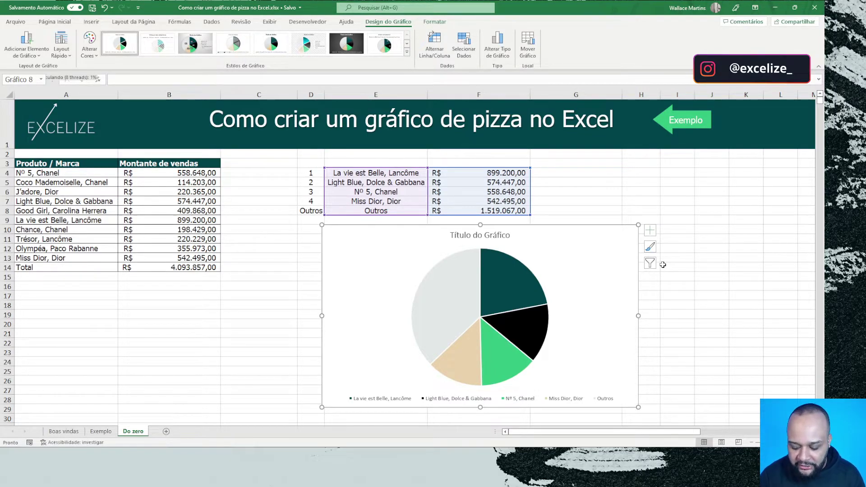
{"action": "key", "text": "F9"}
{"action": "key", "text": "F9"}
{"action": "key", "text": "F9"}
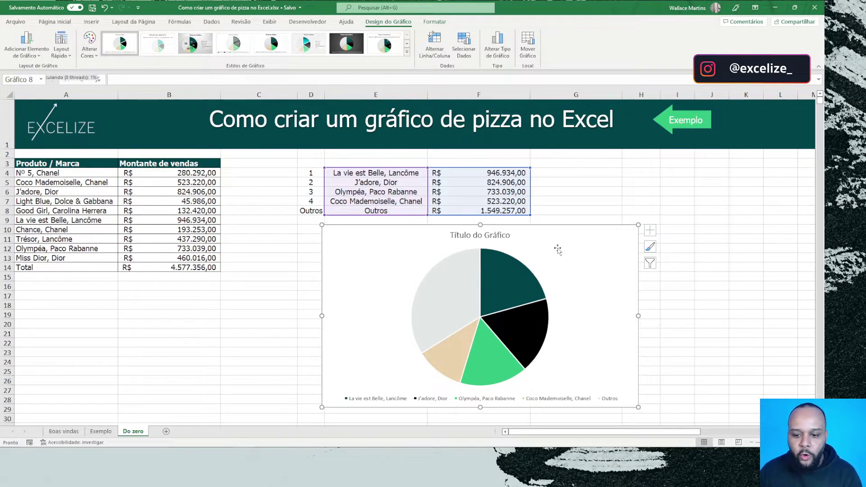
Examine the pie chart's plot area, slices and legend as separately selectable elements
{"action": "left_click", "coordinate": [535, 268]}
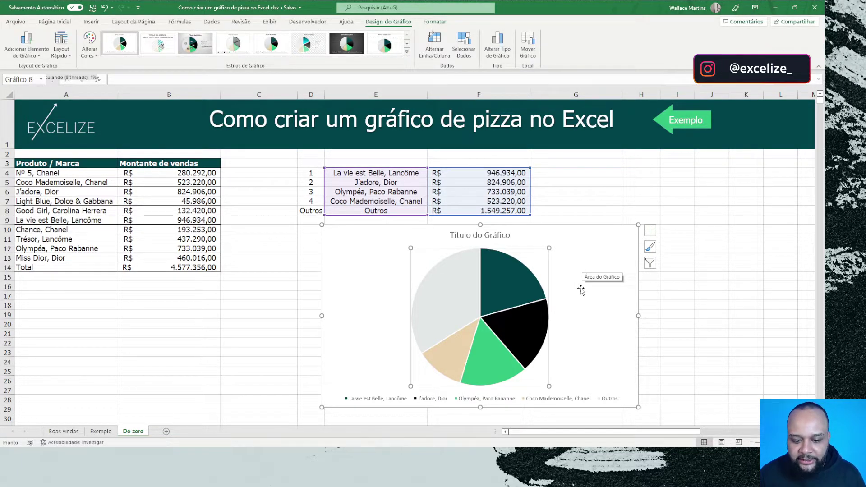
{"action": "left_click", "coordinate": [519, 291]}
{"action": "left_click", "coordinate": [574, 286]}
{"action": "left_click", "coordinate": [494, 399]}
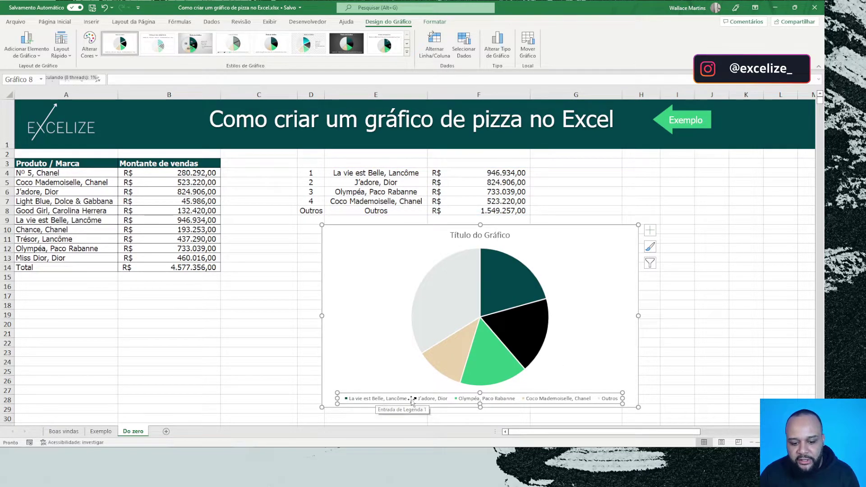
{"action": "left_click", "coordinate": [501, 288]}
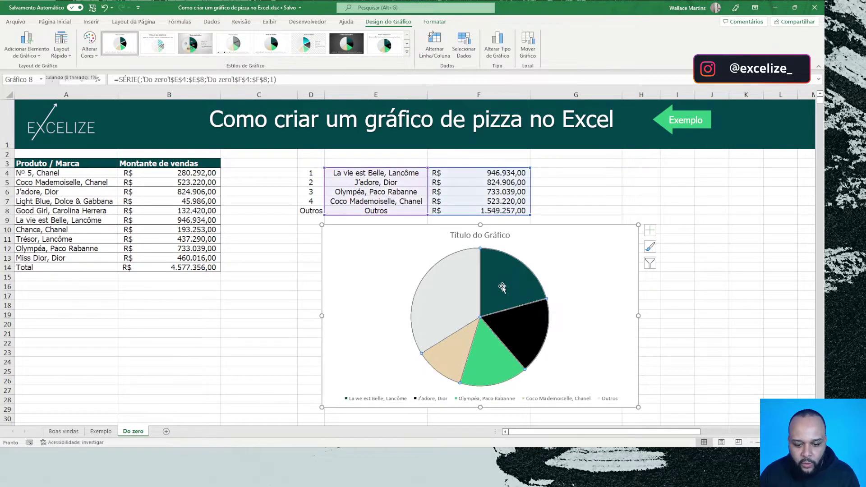
{"action": "left_click", "coordinate": [562, 331]}
{"action": "left_click", "coordinate": [528, 289]}
{"action": "left_click", "coordinate": [562, 280]}
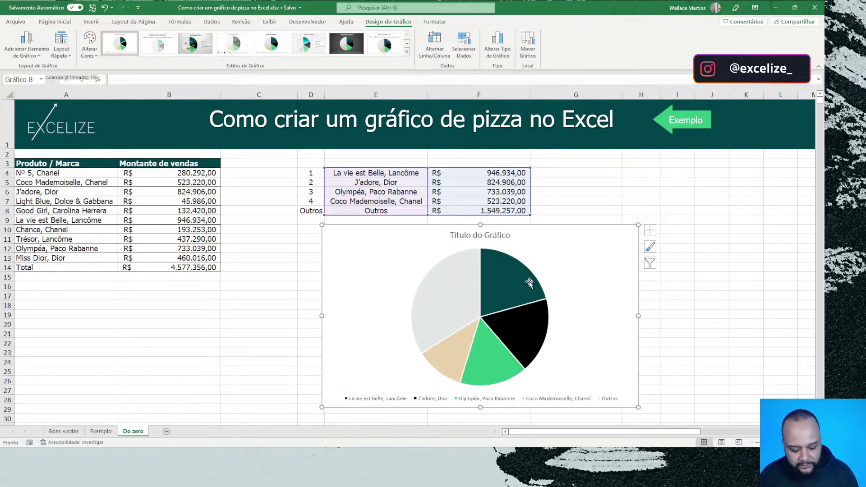
{"action": "mouse_move", "coordinate": [529, 283]}
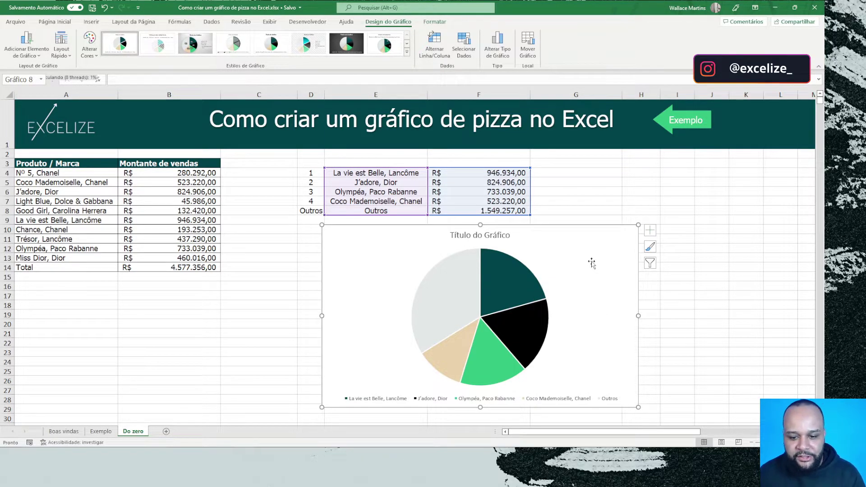
Add data labels to the pie chart at the Extremidade Externa position
{"action": "left_click", "coordinate": [530, 290]}
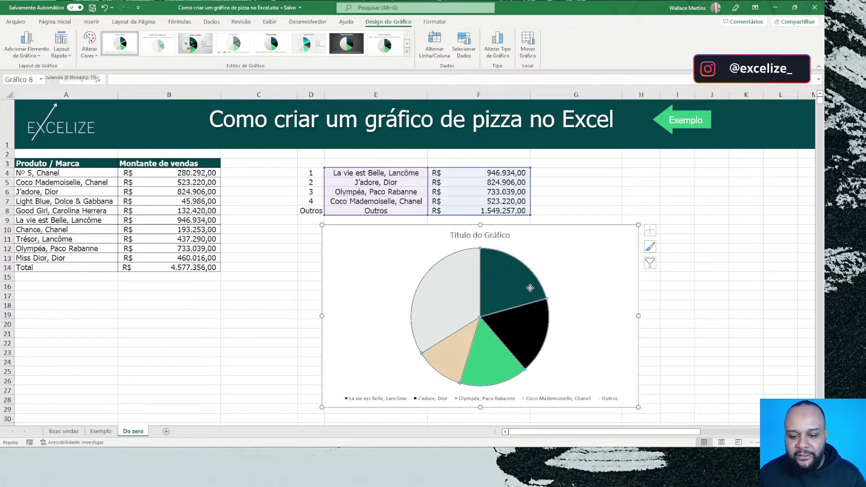
{"action": "left_click", "coordinate": [634, 269]}
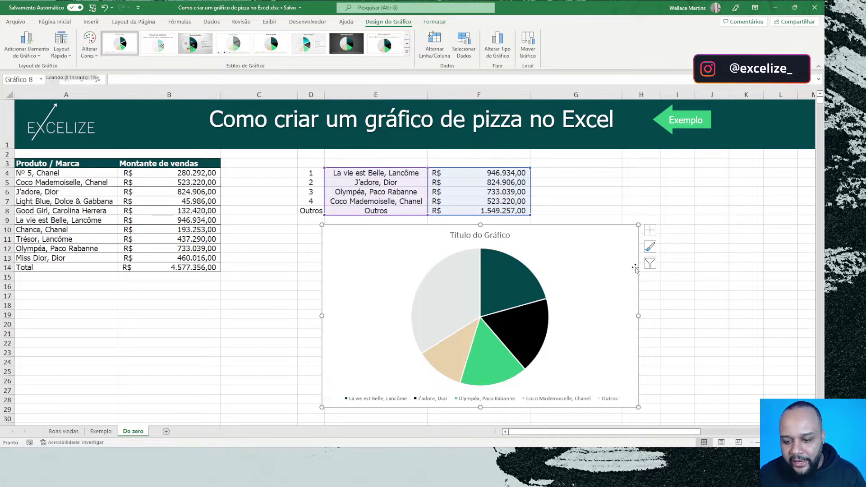
{"action": "left_click", "coordinate": [650, 232]}
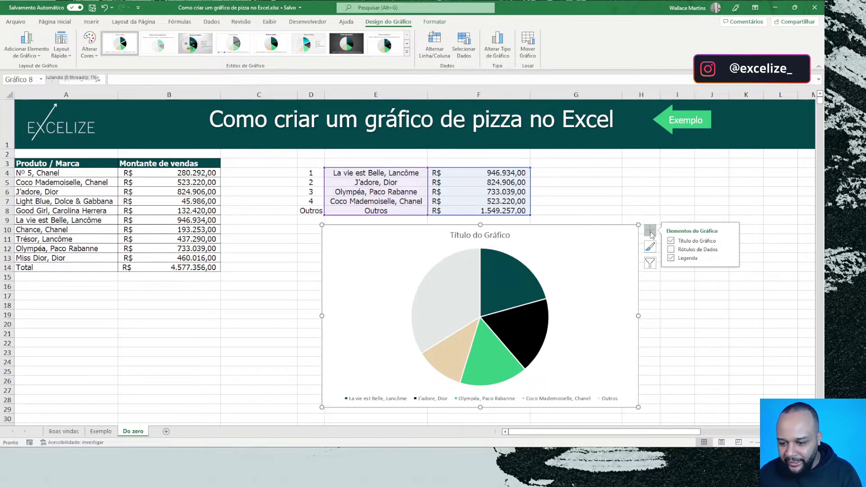
{"action": "left_click", "coordinate": [730, 250]}
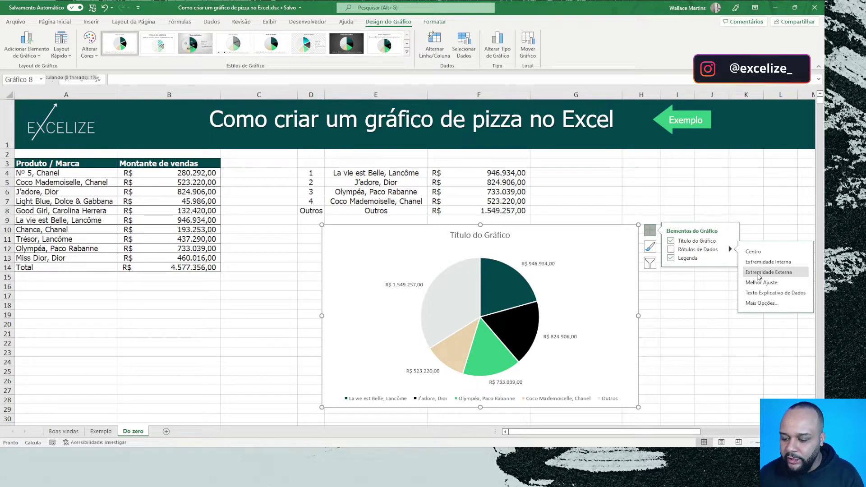
{"action": "left_click", "coordinate": [760, 274]}
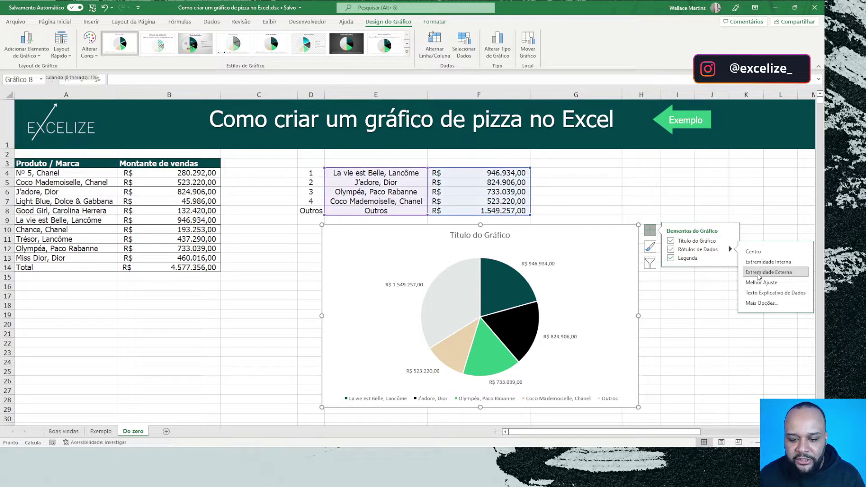
{"action": "left_click", "coordinate": [676, 305]}
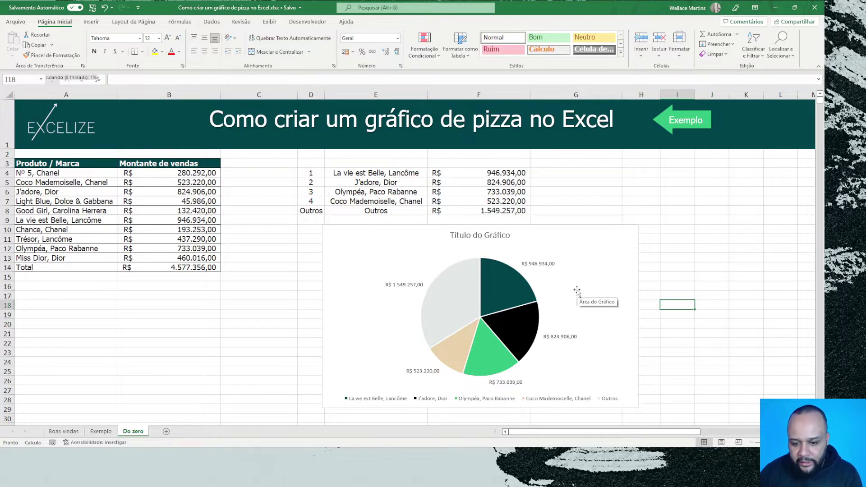
Open the formatting options for the chart's data labels and move the chart to cover about B5:F24
{"action": "left_click", "coordinate": [541, 264]}
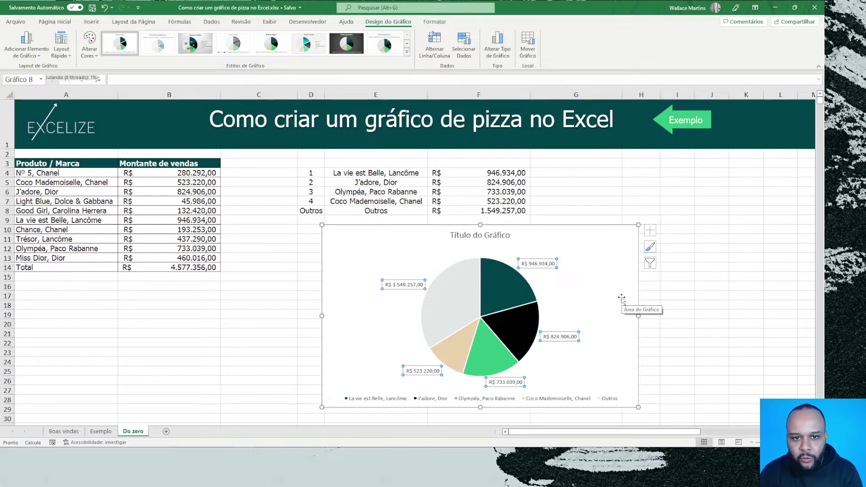
{"action": "left_click", "coordinate": [674, 287]}
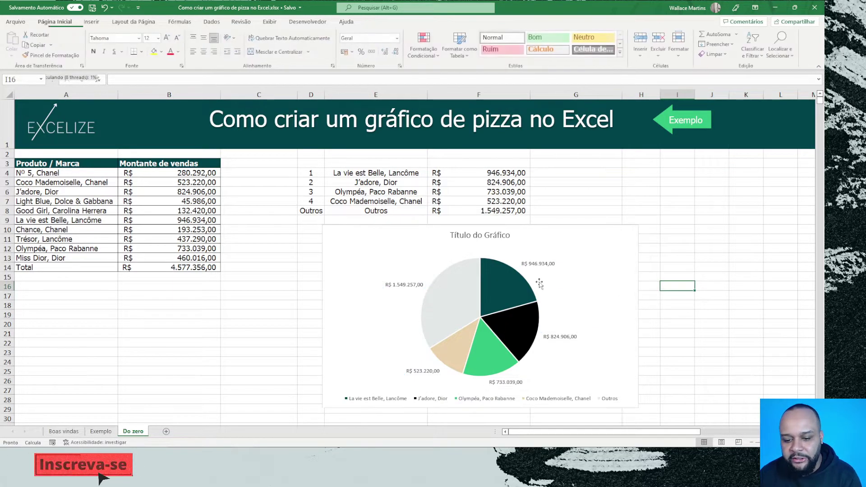
{"action": "left_click", "coordinate": [539, 265]}
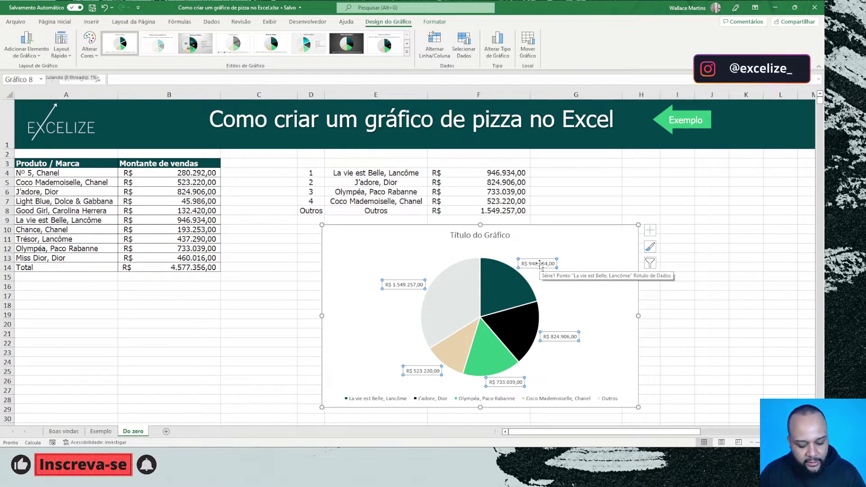
{"action": "double_click", "coordinate": [540, 265]}
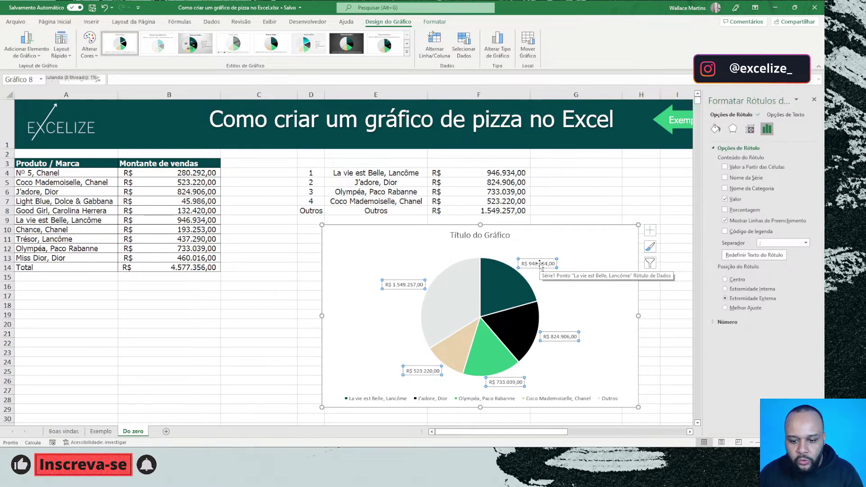
{"action": "left_click_drag", "start_coordinate": [575, 233], "coordinate": [454, 188]}
{"action": "left_click", "coordinate": [417, 218]}
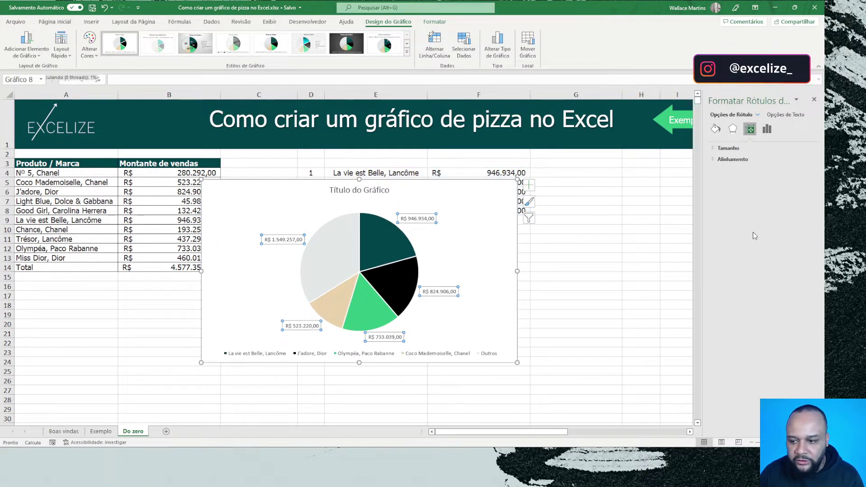
Set the data labels to show Porcentagem instead of Valor and close the label formatting options
{"action": "left_click", "coordinate": [767, 129]}
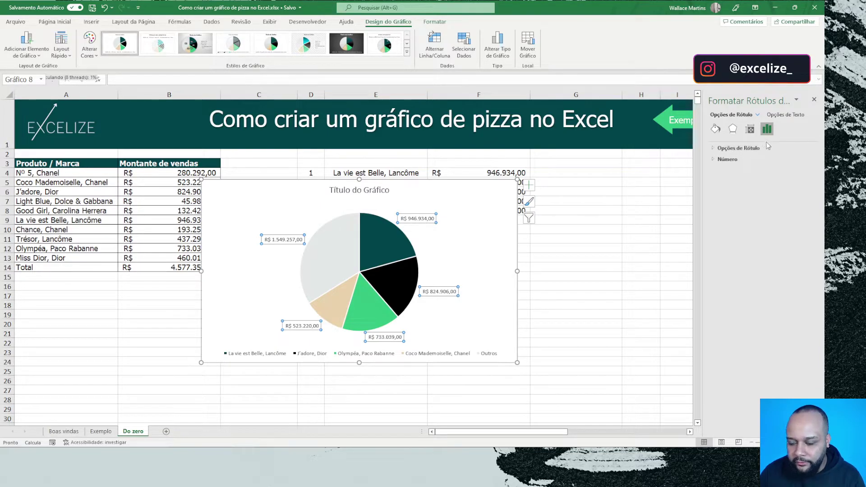
{"action": "left_click", "coordinate": [713, 150]}
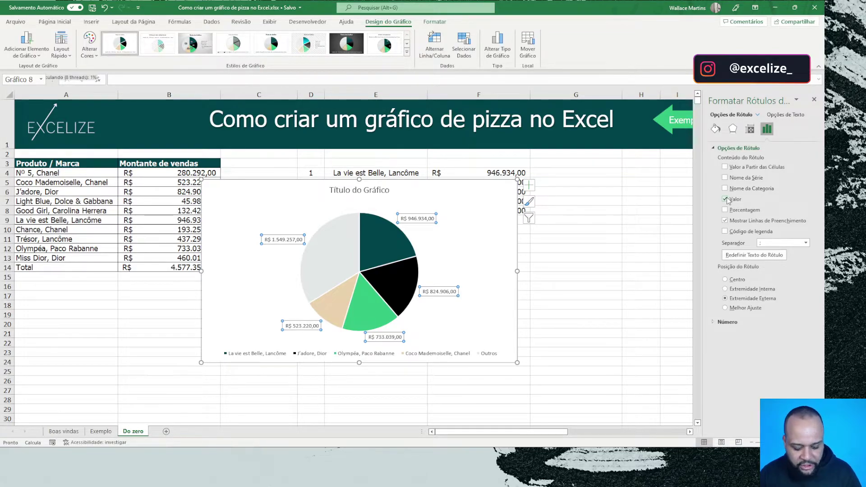
{"action": "key", "text": "alt"}
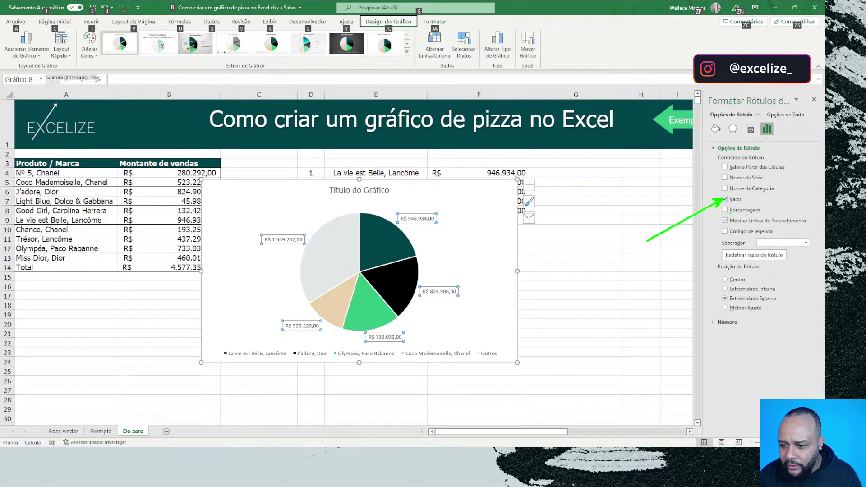
{"action": "left_click", "coordinate": [726, 199]}
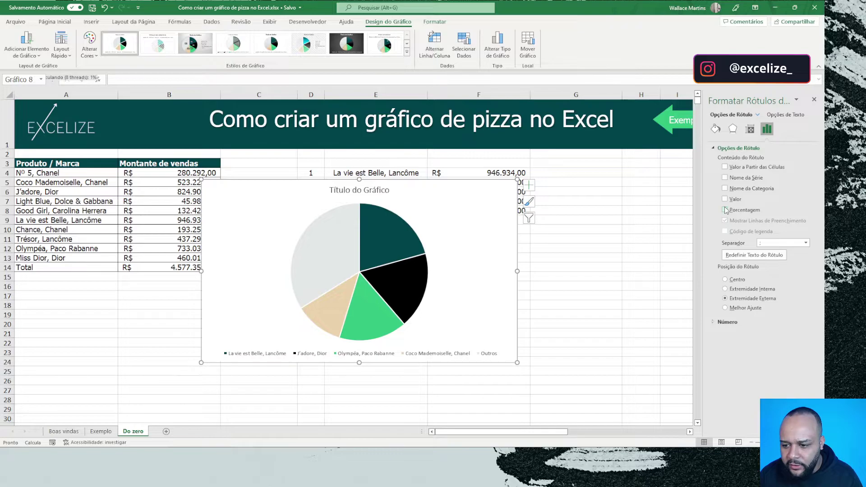
{"action": "left_click", "coordinate": [725, 211]}
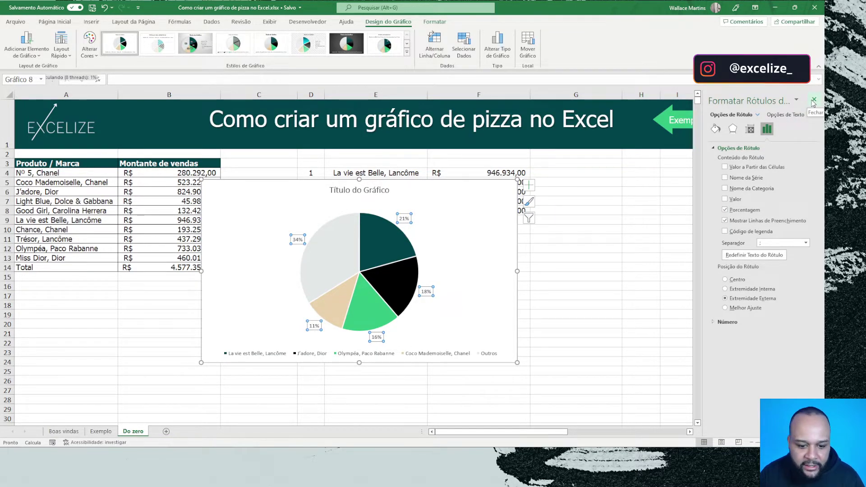
{"action": "left_click", "coordinate": [814, 100]}
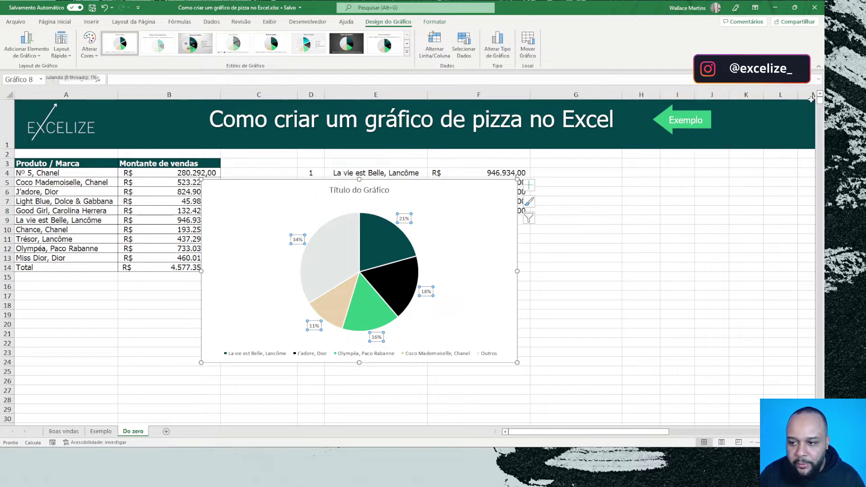
Examine the percentage labels against the slices and the legend entries they correspond to
{"action": "left_click", "coordinate": [560, 266]}
{"action": "left_click", "coordinate": [390, 257]}
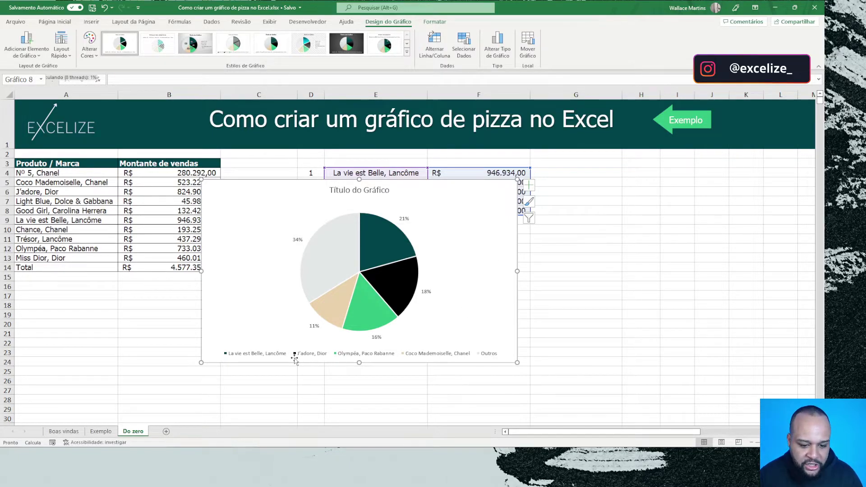
{"action": "left_click", "coordinate": [427, 291]}
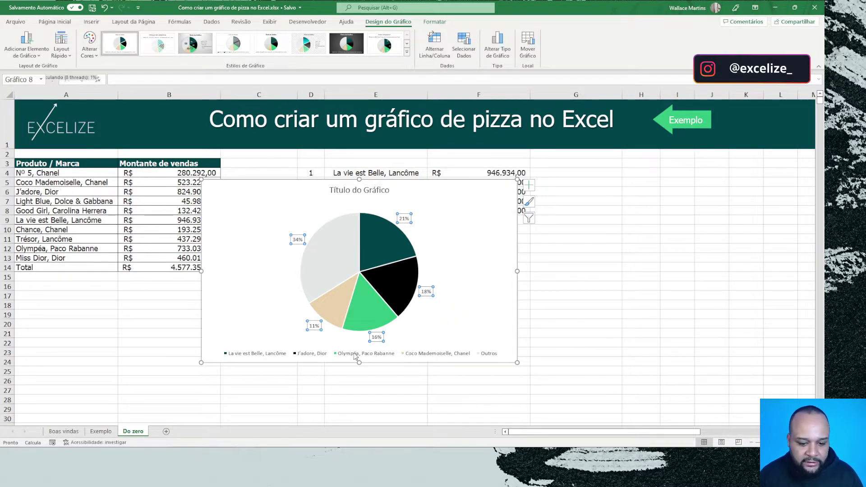
{"action": "left_click", "coordinate": [463, 294]}
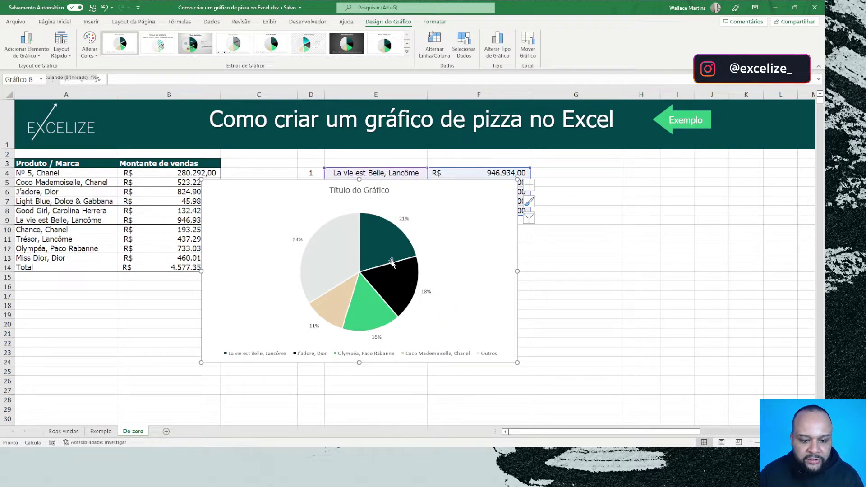
{"action": "left_click", "coordinate": [299, 240]}
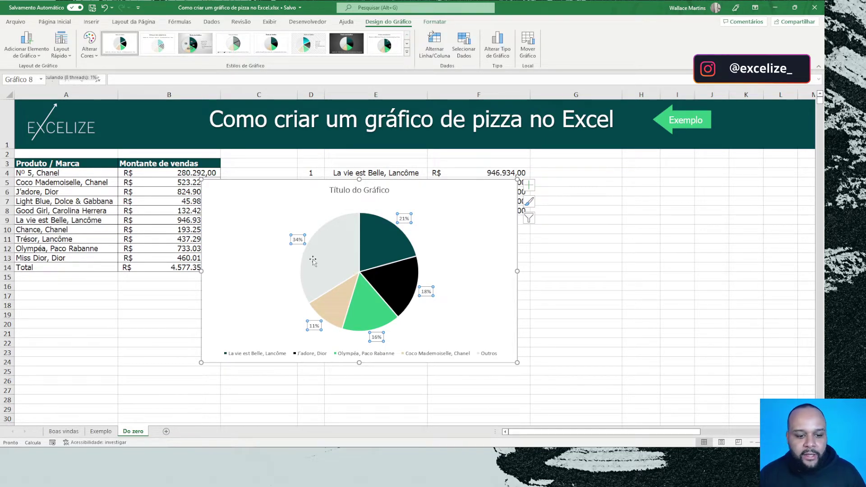
{"action": "left_click", "coordinate": [284, 264]}
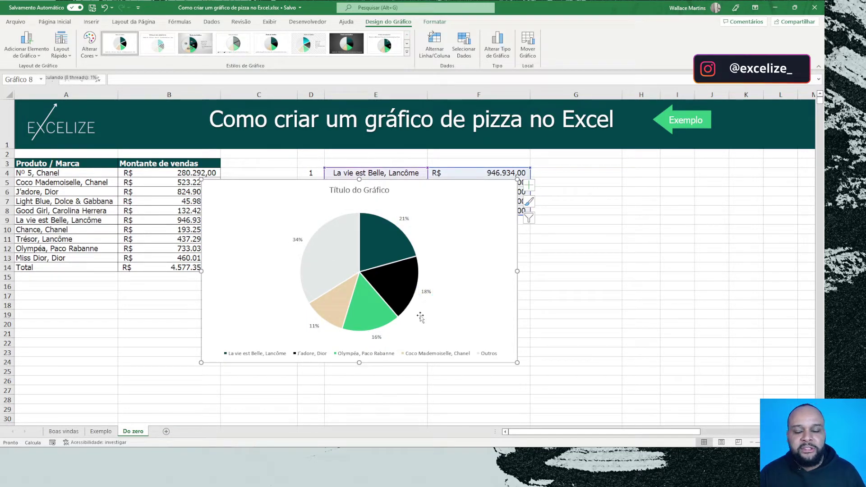
{"action": "left_click", "coordinate": [345, 355]}
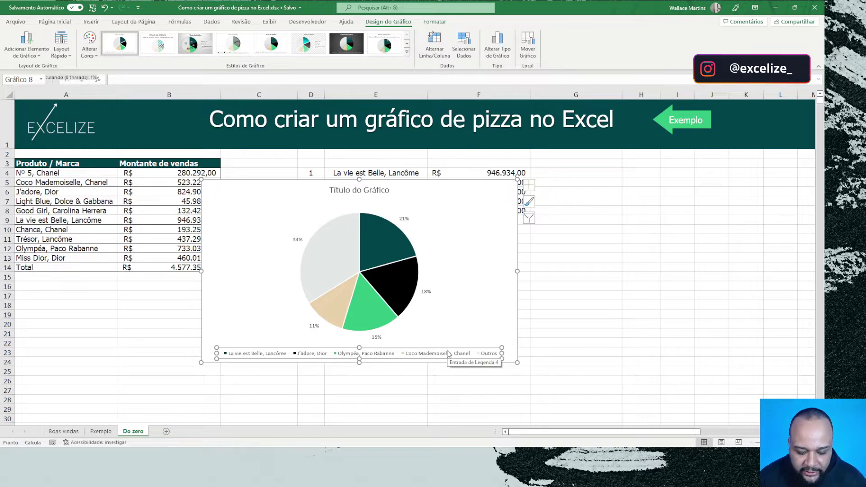
{"action": "left_click", "coordinate": [621, 350]}
{"action": "left_click", "coordinate": [593, 343]}
{"action": "left_click", "coordinate": [563, 295]}
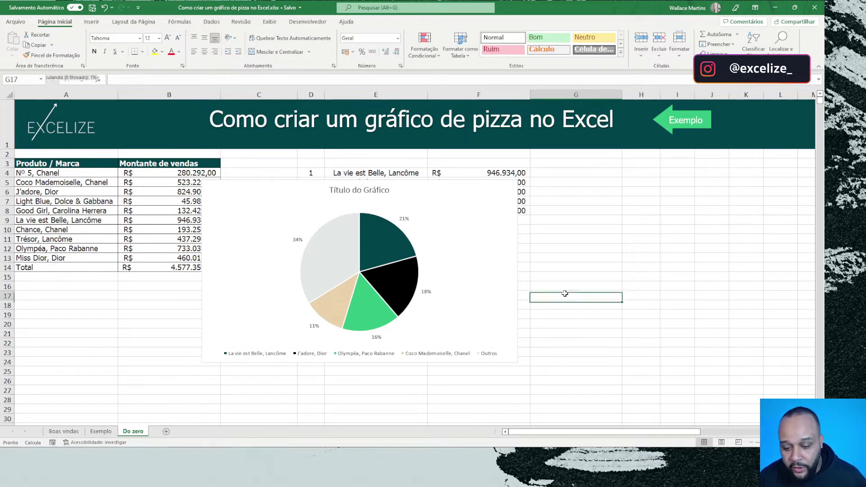
{"action": "left_click", "coordinate": [517, 318]}
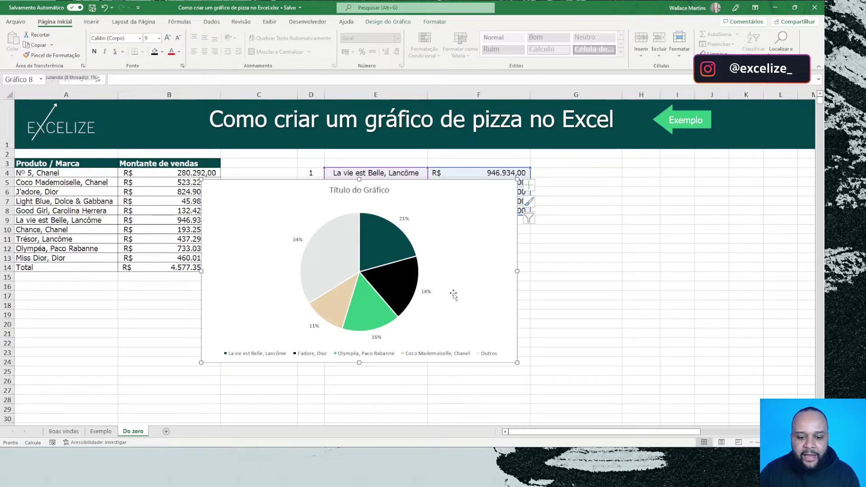
{"action": "left_click", "coordinate": [365, 268]}
{"action": "left_click", "coordinate": [421, 253]}
{"action": "left_click", "coordinate": [418, 238]}
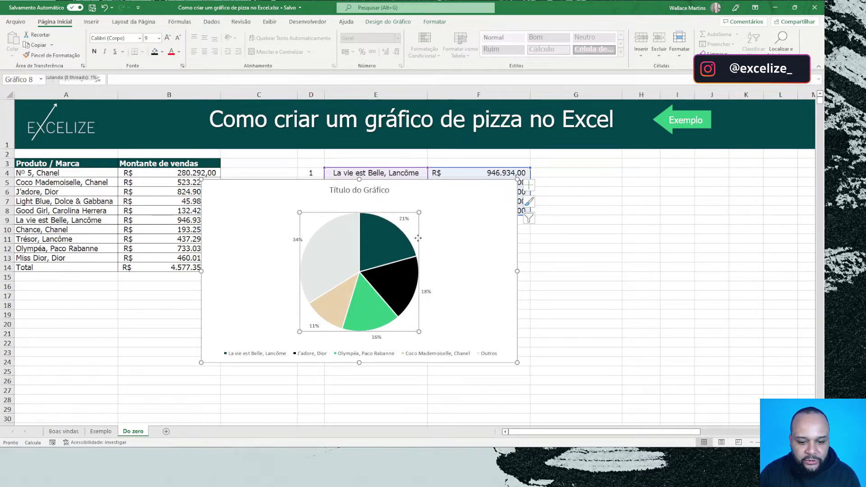
Delete the legend from the pie chart
{"action": "left_click", "coordinate": [367, 191]}
{"action": "left_click", "coordinate": [404, 220]}
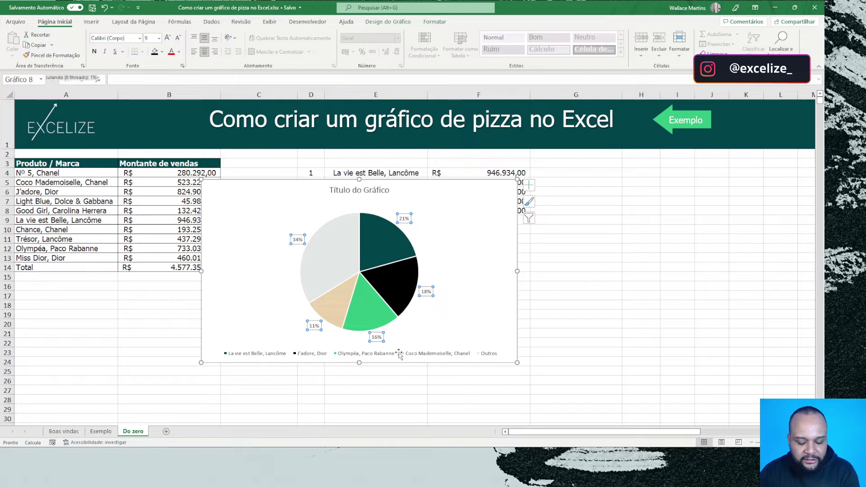
{"action": "left_click", "coordinate": [347, 359]}
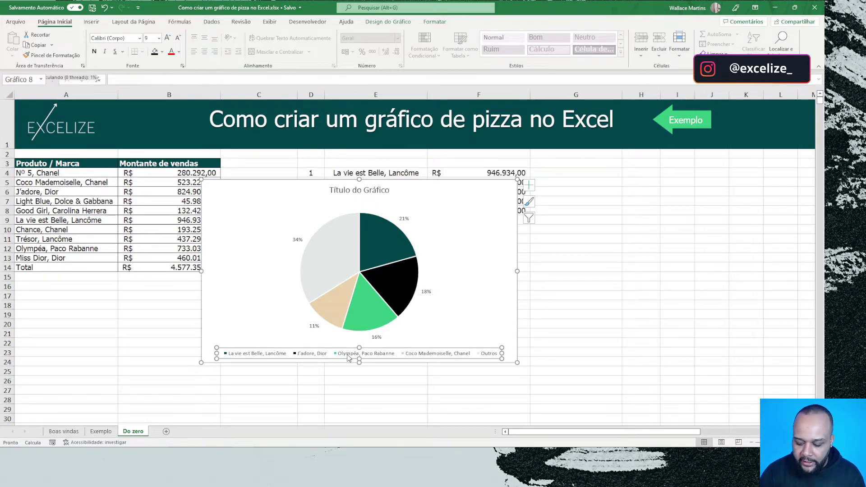
{"action": "key", "text": "Delete"}
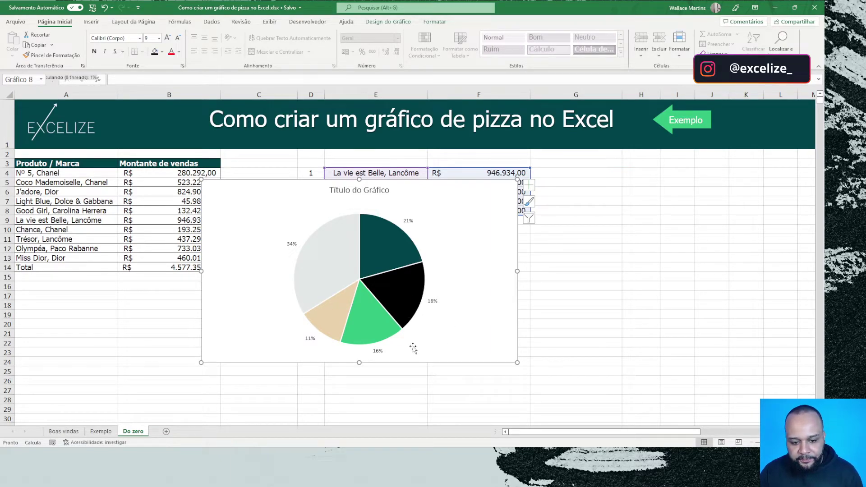
Add Nome da Categoria to the pie chart's data labels, keeping Porcentagem
{"action": "mouse_move", "coordinate": [412, 305]}
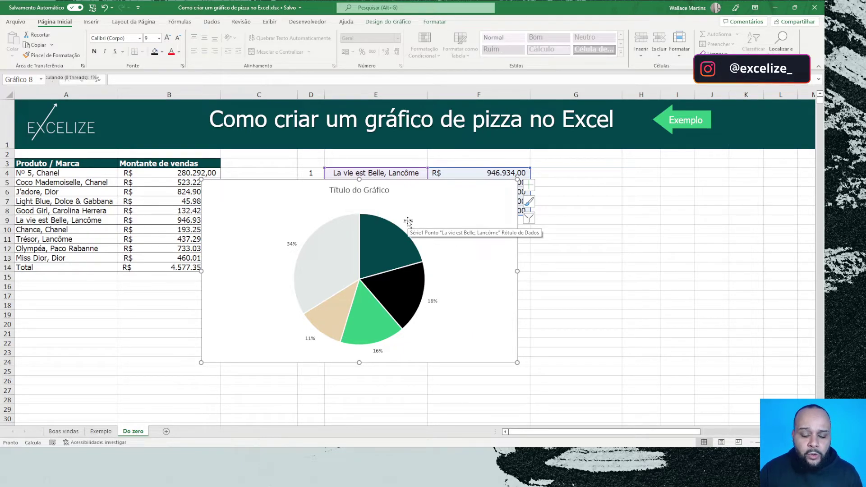
{"action": "mouse_move", "coordinate": [411, 237]}
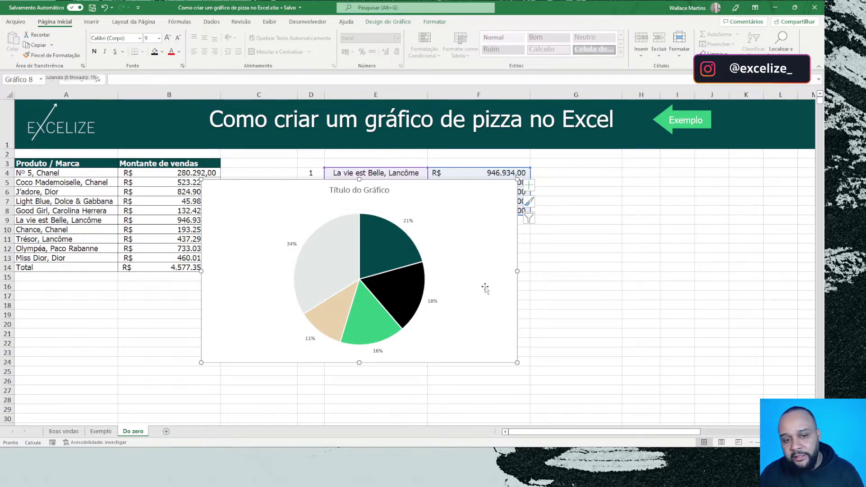
{"action": "left_click", "coordinate": [408, 221]}
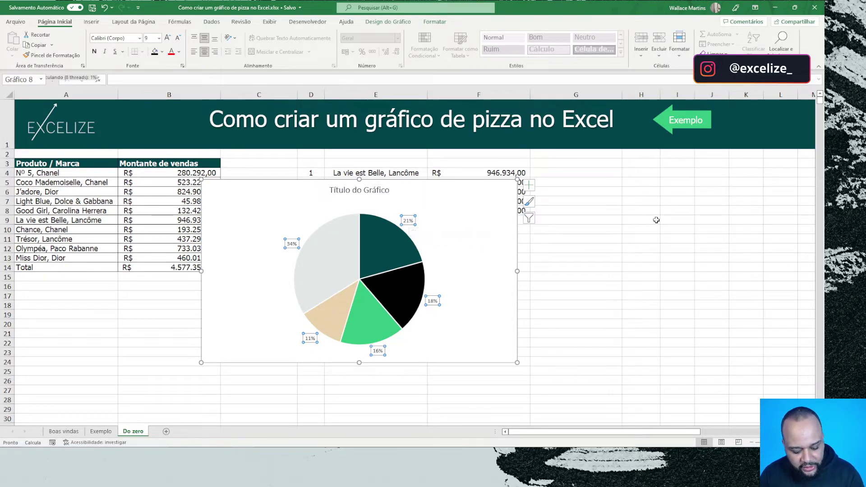
{"action": "key", "text": "ctrl+1"}
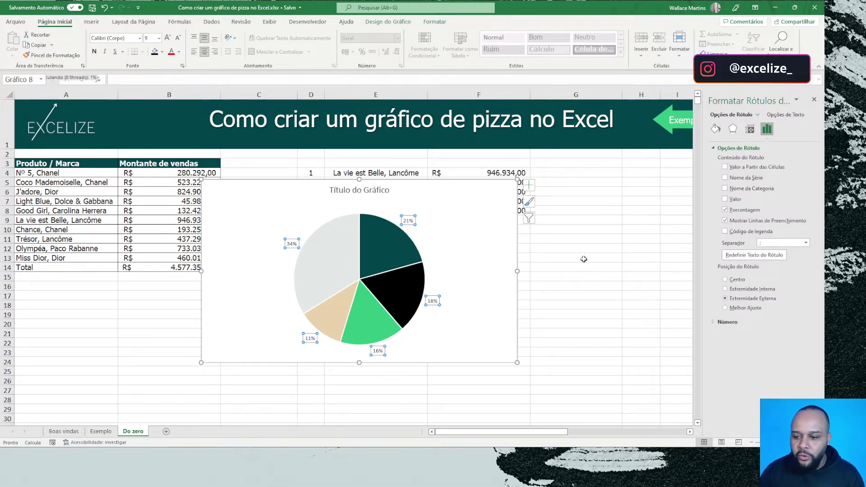
{"action": "left_click", "coordinate": [725, 189]}
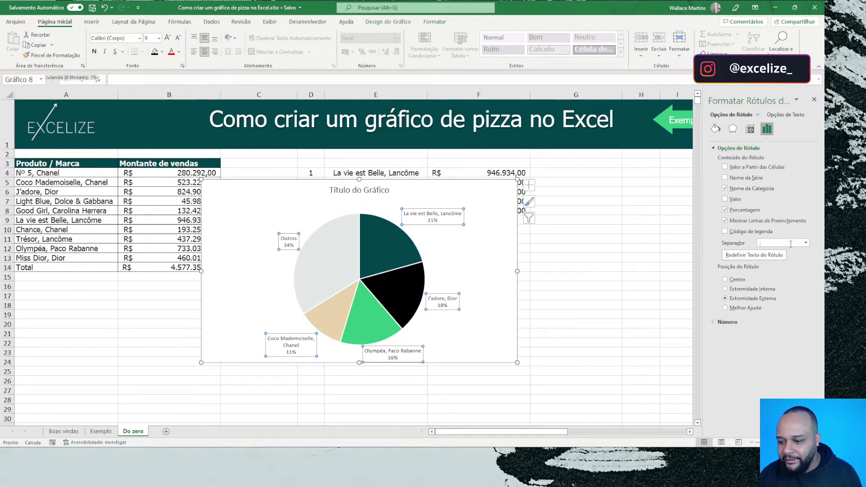
Set the data labels' separator to (Nova Linha) and deselect the chart
{"action": "left_click", "coordinate": [806, 244]}
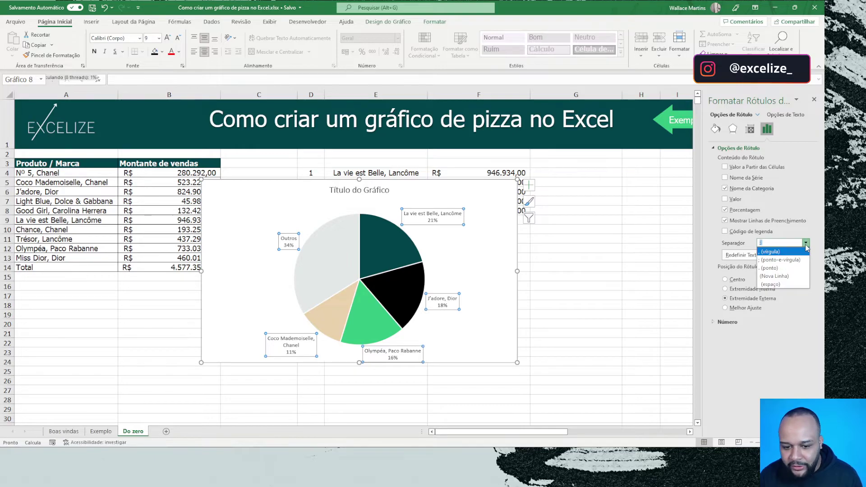
{"action": "left_click", "coordinate": [455, 230]}
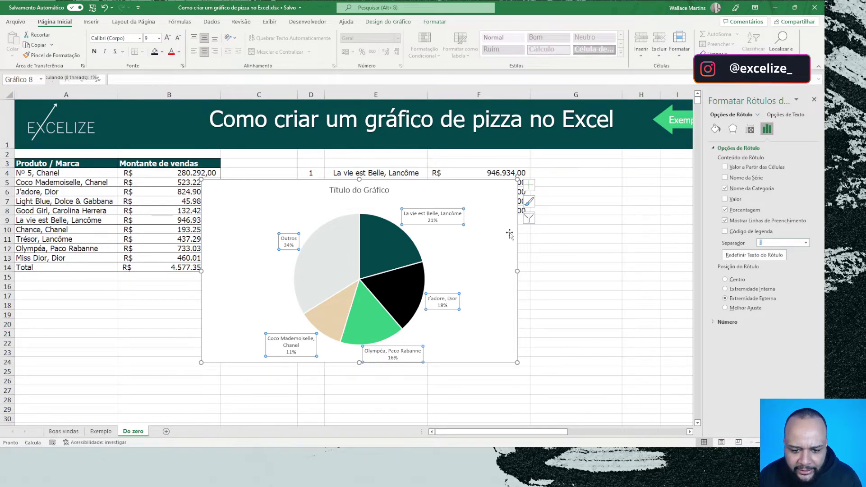
{"action": "left_click", "coordinate": [806, 244]}
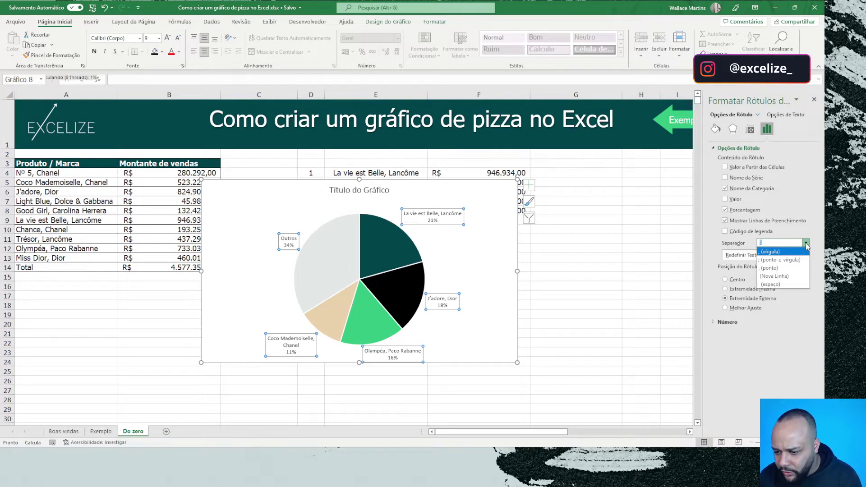
{"action": "left_click", "coordinate": [784, 278]}
{"action": "left_click", "coordinate": [550, 249]}
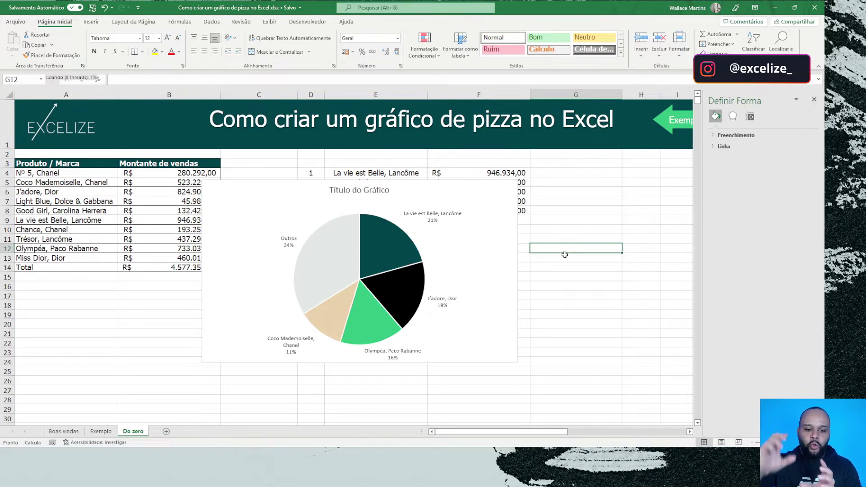
Recalculate the sheet to refresh the sales amounts feeding the pie chart
{"action": "left_click", "coordinate": [431, 215]}
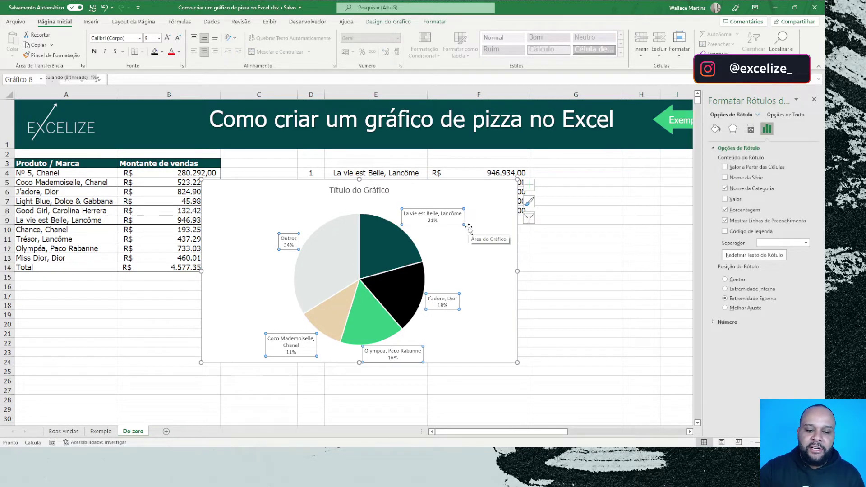
{"action": "left_click", "coordinate": [553, 255]}
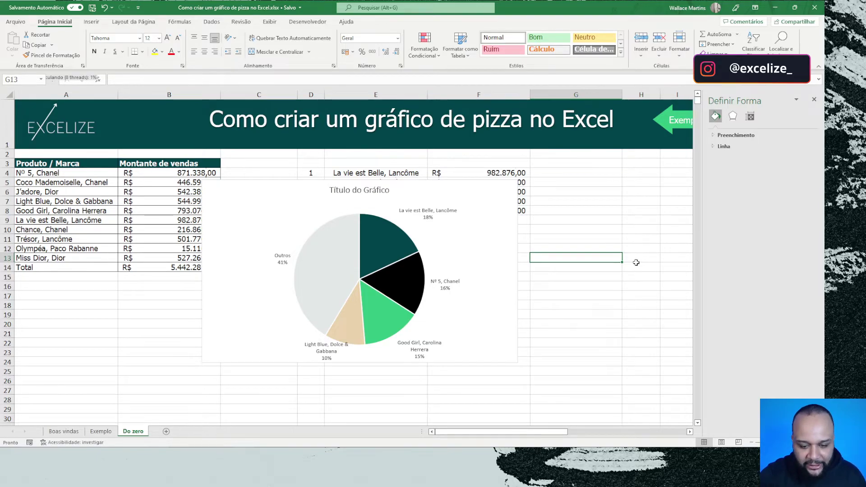
{"action": "key", "text": "F9"}
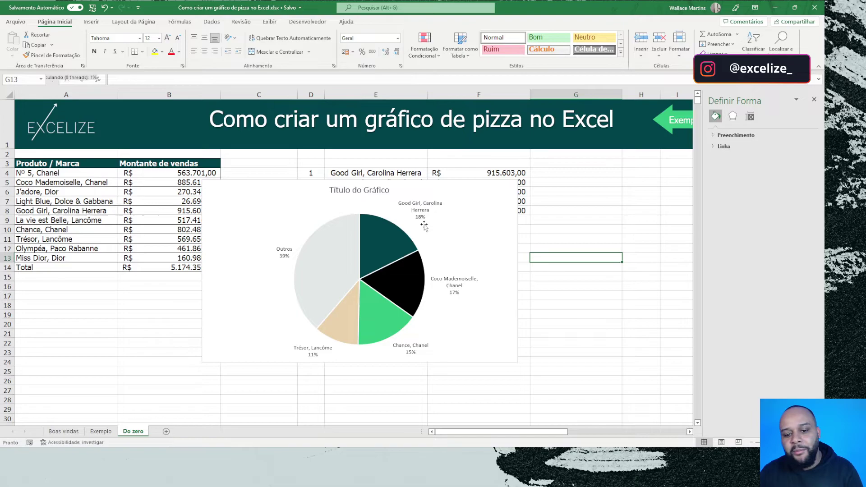
Move the pie chart below the top-four ranking table so it covers about C9:G28
{"action": "left_click_drag", "start_coordinate": [515, 256], "coordinate": [521, 296]}
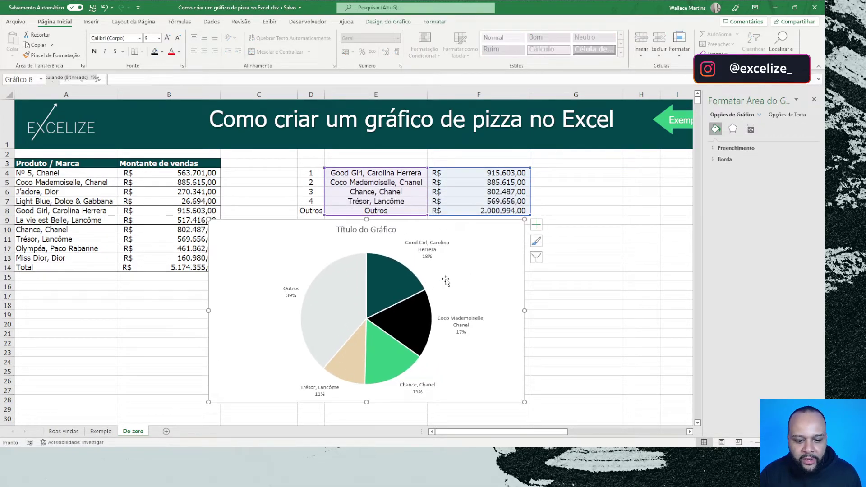
{"action": "left_click", "coordinate": [383, 268]}
{"action": "left_click", "coordinate": [383, 253]}
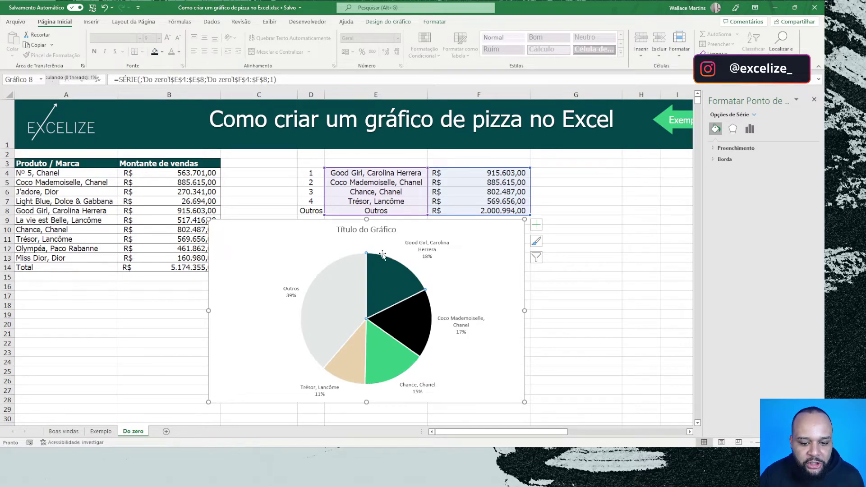
{"action": "left_click", "coordinate": [397, 250]}
{"action": "left_click", "coordinate": [356, 249]}
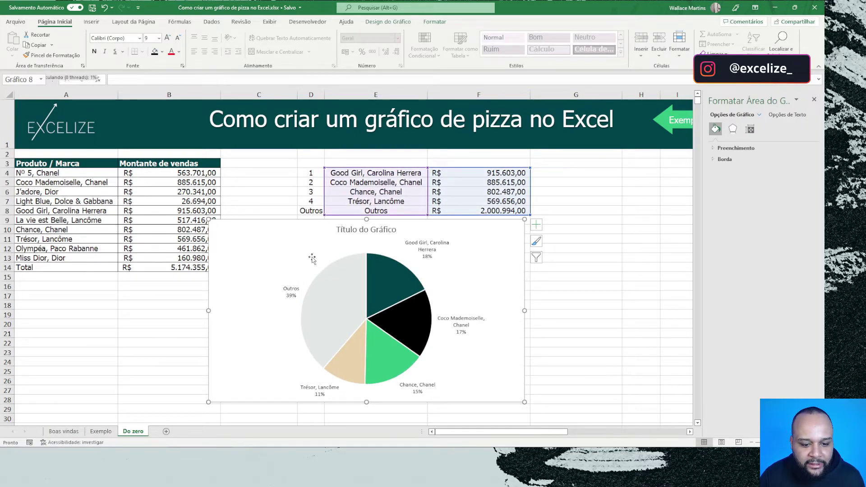
{"action": "left_click", "coordinate": [311, 260]}
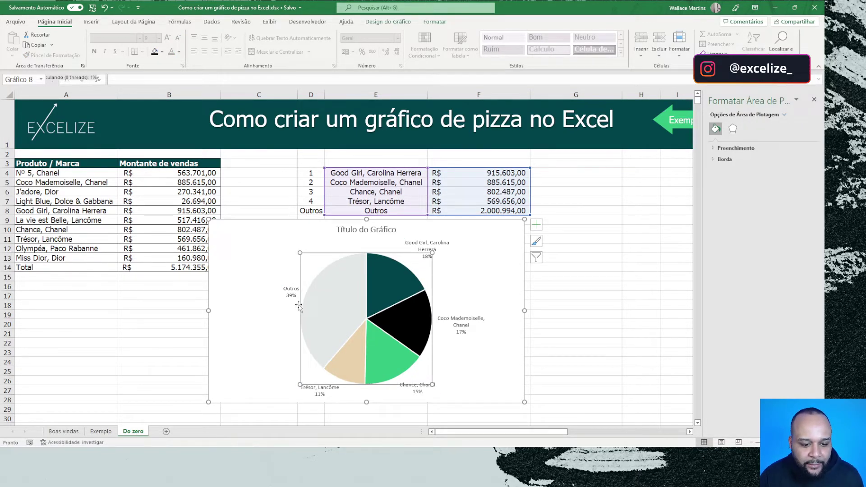
{"action": "left_click_drag", "start_coordinate": [299, 310], "coordinate": [340, 311]}
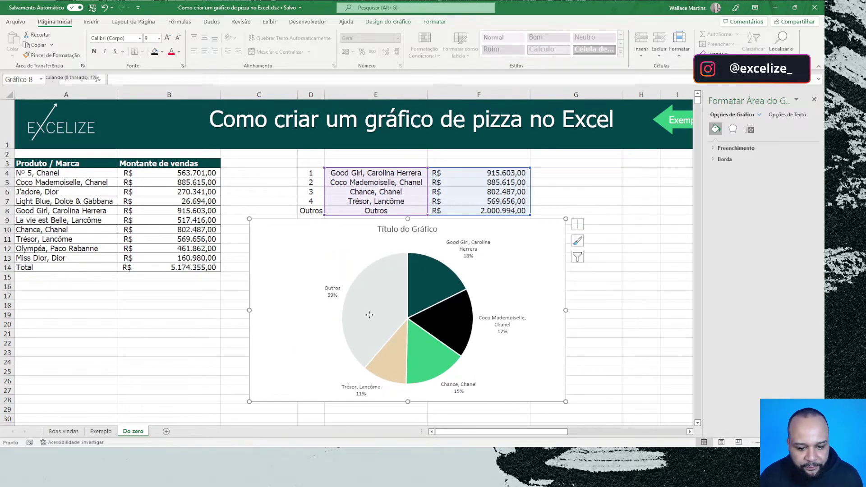
Shift the plot area toward the left side of the chart and narrow the chart so it ends within column F
{"action": "left_click", "coordinate": [353, 318]}
{"action": "left_click", "coordinate": [341, 322]}
{"action": "left_click", "coordinate": [334, 328]}
{"action": "left_click", "coordinate": [342, 331]}
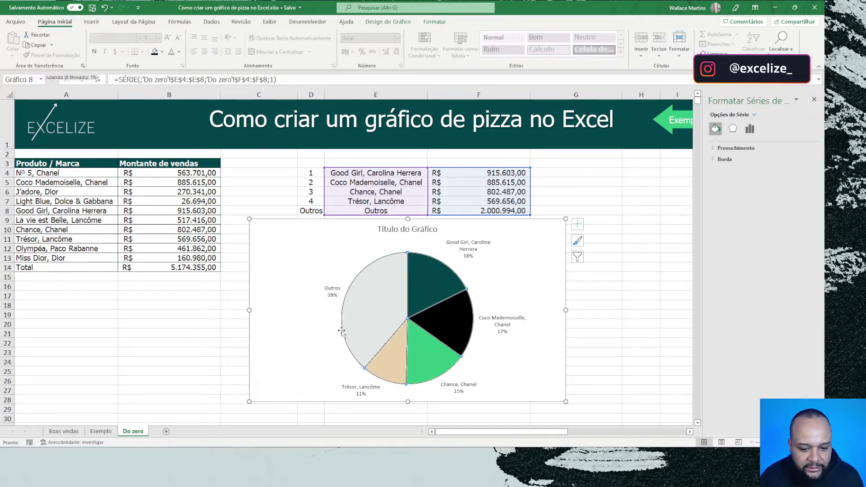
{"action": "left_click", "coordinate": [337, 335]}
{"action": "left_click", "coordinate": [351, 346]}
{"action": "left_click", "coordinate": [353, 263]}
{"action": "left_click_drag", "start_coordinate": [343, 269], "coordinate": [291, 273]}
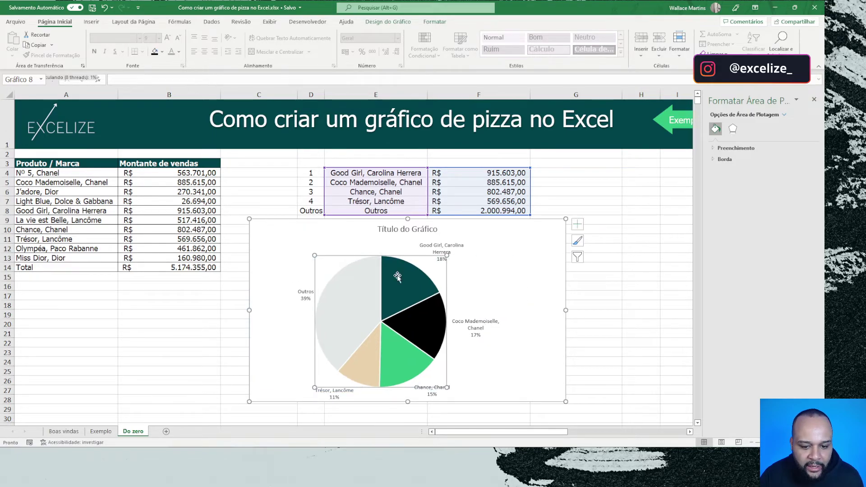
{"action": "left_click_drag", "start_coordinate": [566, 310], "coordinate": [512, 309]}
{"action": "left_click", "coordinate": [351, 275]}
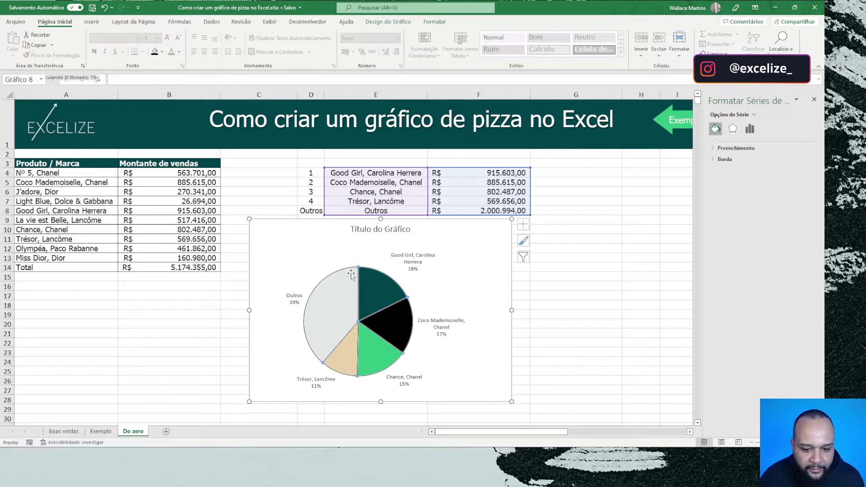
{"action": "left_click", "coordinate": [377, 230]}
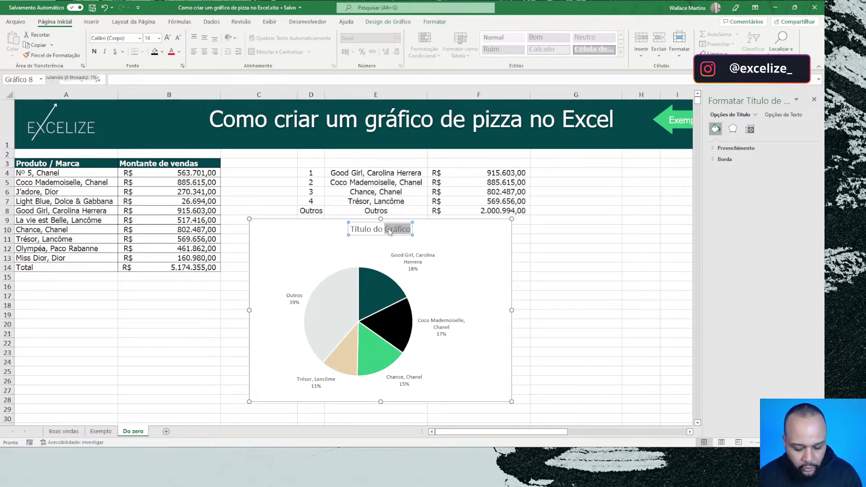
{"action": "triple_click", "coordinate": [388, 231]}
{"action": "type", "text": "Montante"}
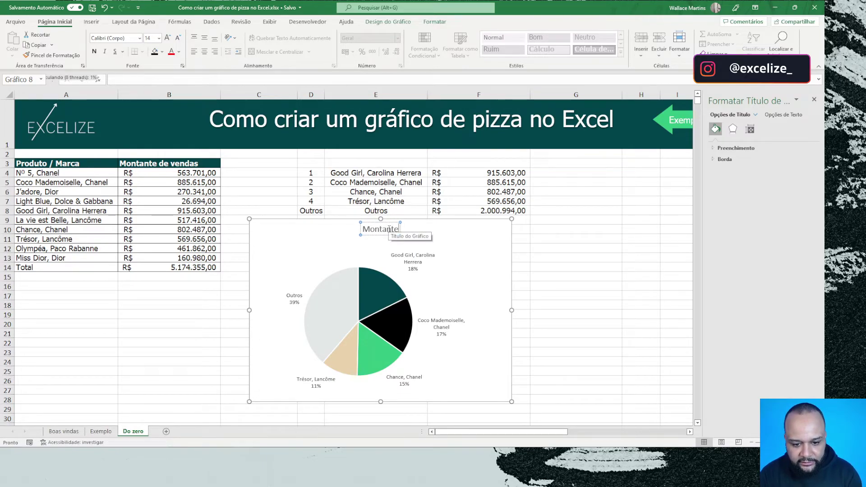
{"action": "type", "text": " de vendas"}
{"action": "key", "text": "BackSpace"}
{"action": "key", "text": "BackSpace"}
{"action": "key", "text": "BackSpace"}
{"action": "key", "text": "BackSpace"}
{"action": "key", "text": "BackSpace"}
{"action": "key", "text": "BackSpace"}
{"action": "key", "text": "BackSpace"}
{"action": "key", "text": "BackSpace"}
{"action": "key", "text": "BackSpace"}
{"action": "key", "text": "BackSpace"}
{"action": "key", "text": "BackSpace"}
{"action": "key", "text": "BackSpace"}
{"action": "key", "text": "BackSpace"}
{"action": "key", "text": "BackSpace"}
{"action": "key", "text": "BackSpace"}
{"action": "key", "text": "BackSpace"}
{"action": "key", "text": "BackSpace"}
{"action": "key", "text": "BackSpace"}
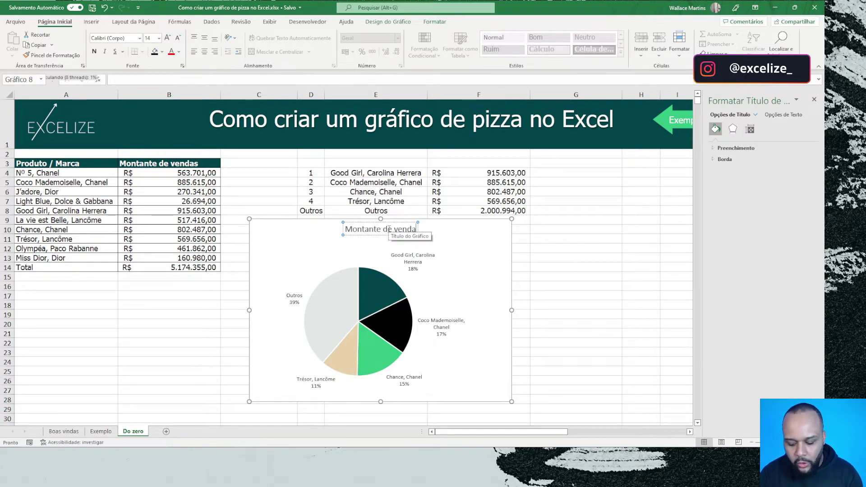
Title the chart "Representação percentual das vendas" and move it over the ranking table to about D2:G21
{"action": "type", "text": "Re"}
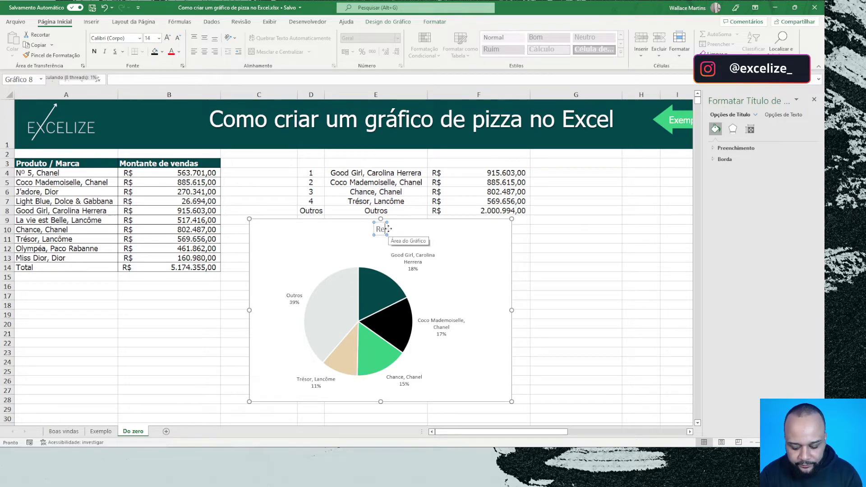
{"action": "type", "text": "presentação"}
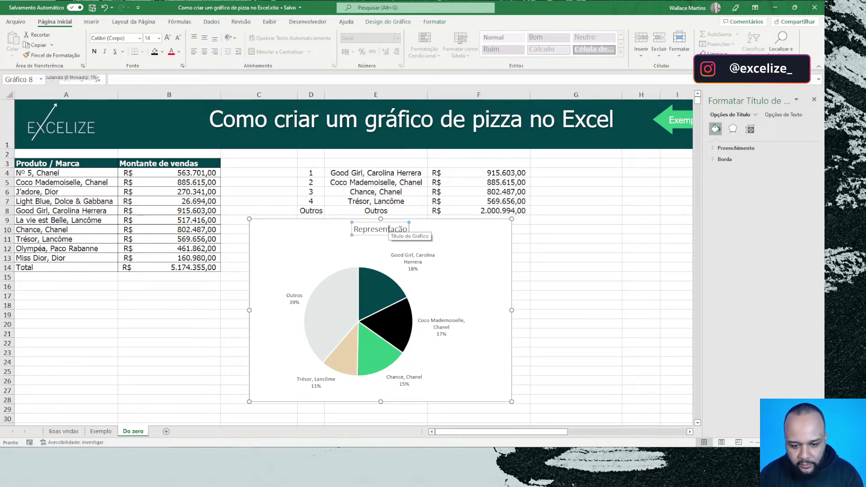
{"action": "type", "text": " percentual das"}
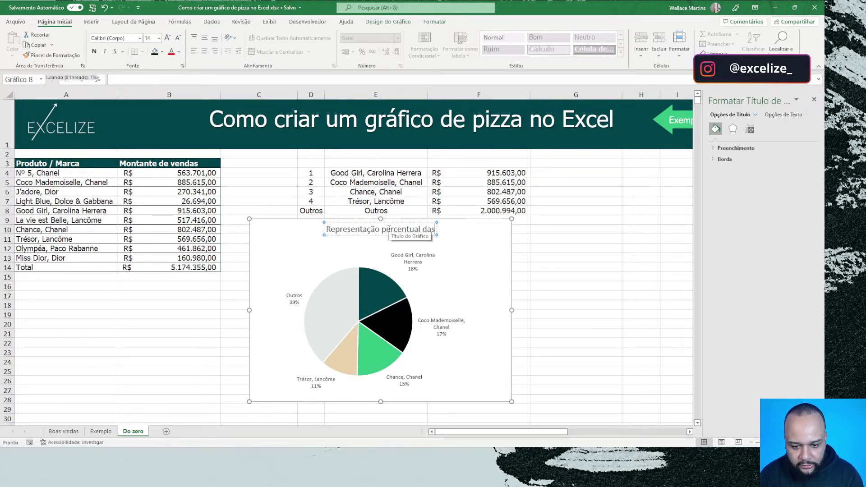
{"action": "type", "text": " vendas"}
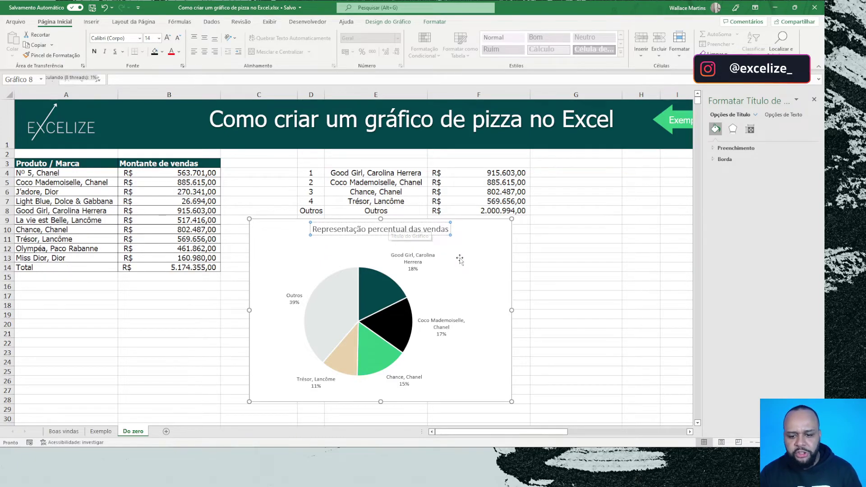
{"action": "left_click", "coordinate": [496, 252]}
{"action": "left_click", "coordinate": [558, 246]}
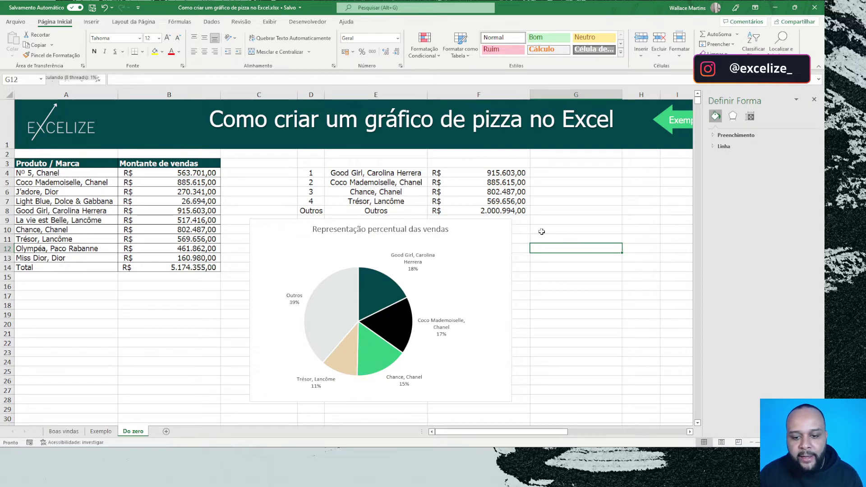
{"action": "left_click_drag", "start_coordinate": [514, 244], "coordinate": [556, 177]}
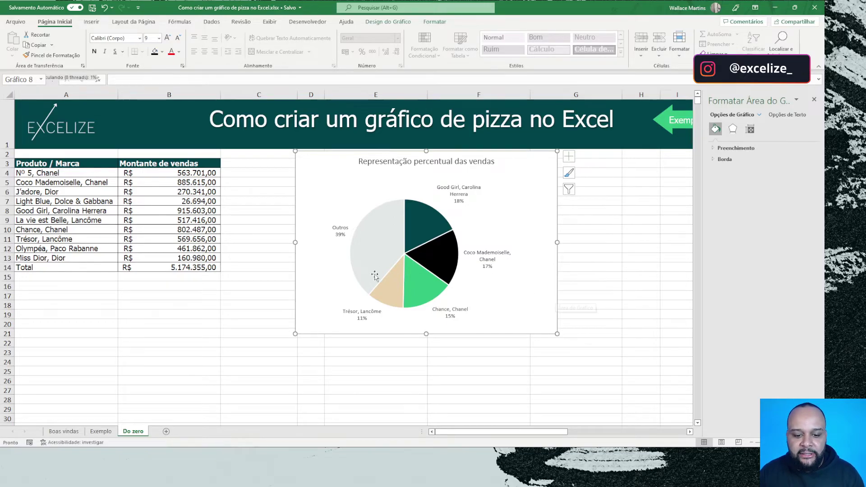
Fill only the "Chance, Chanel" slice of the pie with the standard yellow colour
{"action": "left_click", "coordinate": [420, 287]}
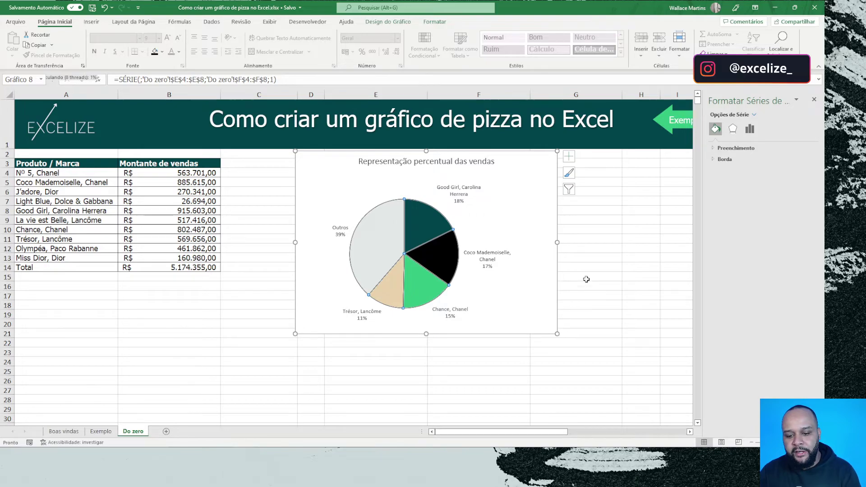
{"action": "left_click", "coordinate": [586, 279]}
{"action": "left_click", "coordinate": [415, 278]}
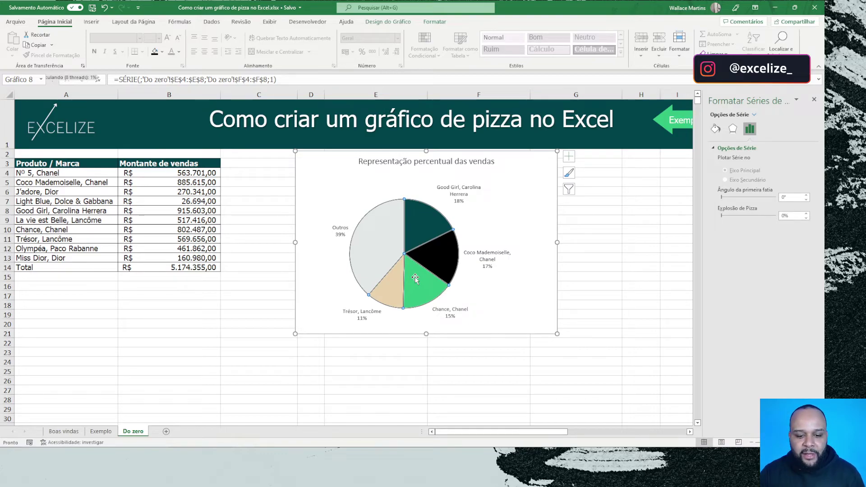
{"action": "left_click", "coordinate": [415, 279]}
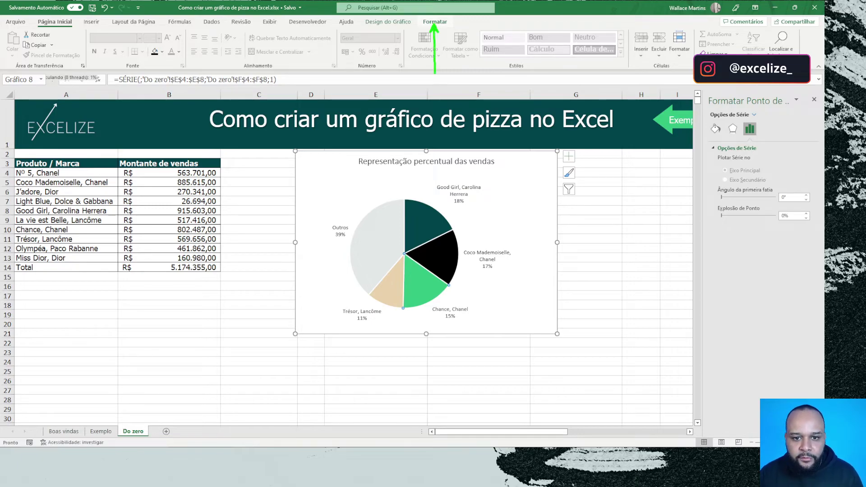
{"action": "left_click", "coordinate": [435, 22]}
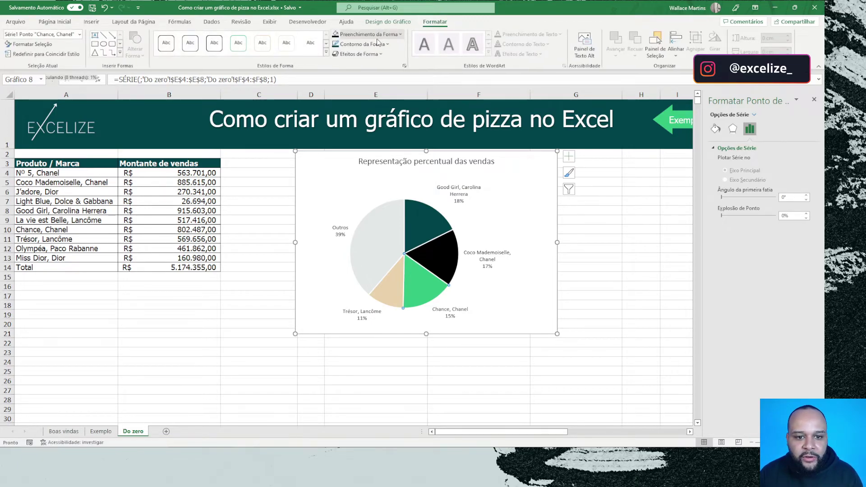
{"action": "left_click", "coordinate": [399, 35]}
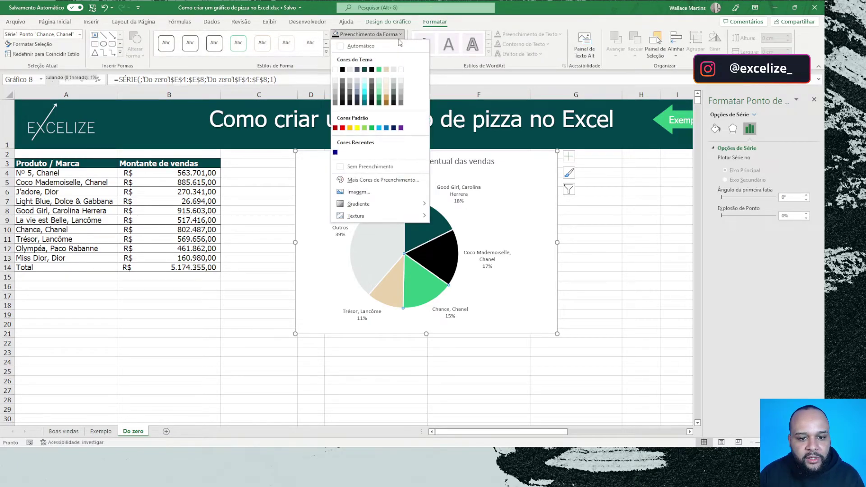
{"action": "left_click", "coordinate": [357, 128]}
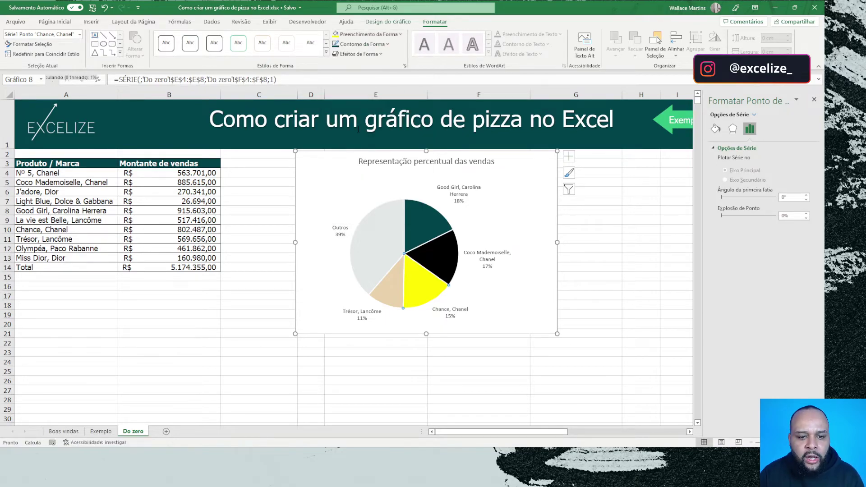
Fill only the "Good Girl, Carolina Herrera" slice of the pie with the standard purple colour
{"action": "left_click", "coordinate": [428, 231]}
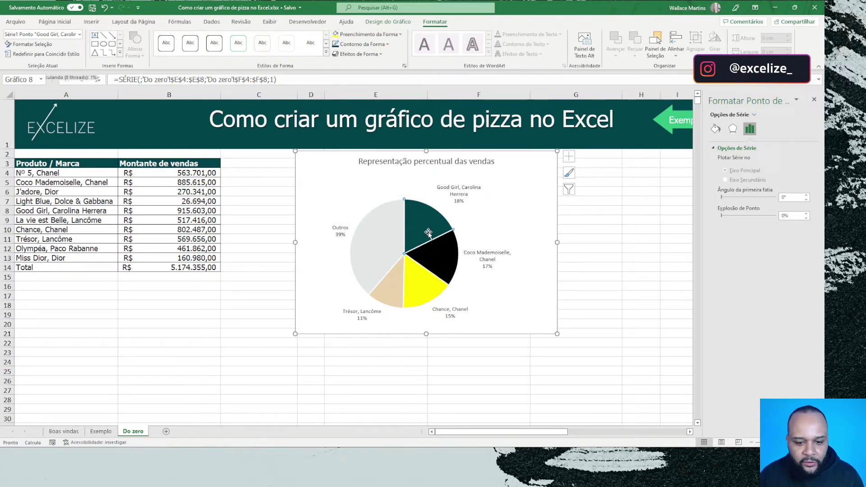
{"action": "left_click", "coordinate": [400, 35]}
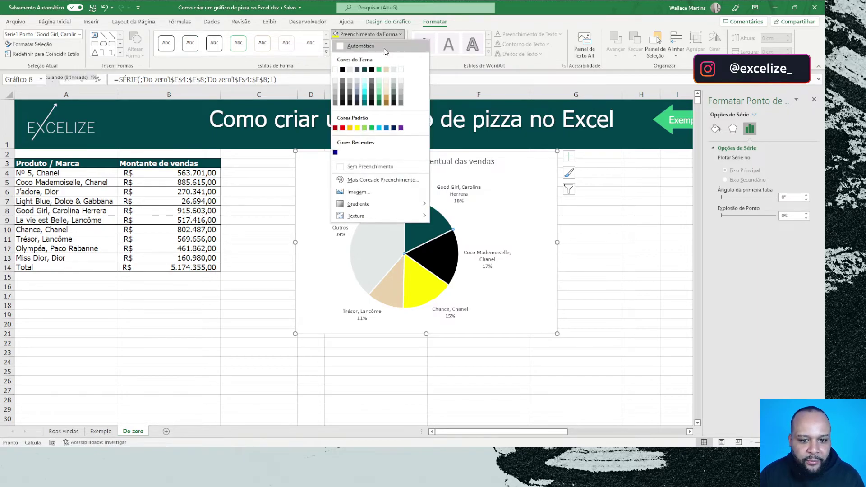
{"action": "left_click", "coordinate": [401, 128]}
Fill only the "Outros" slice of the pie with the standard red colour and deselect the slice
{"action": "left_click", "coordinate": [382, 223]}
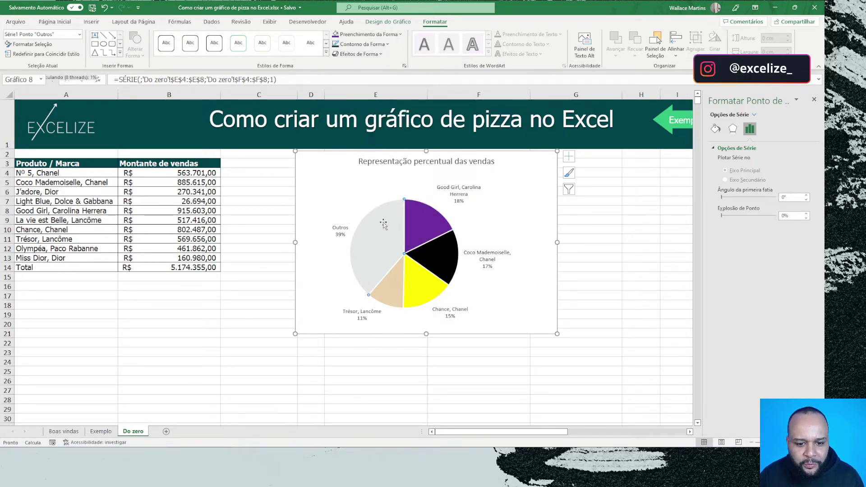
{"action": "left_click", "coordinate": [383, 35]}
{"action": "left_click", "coordinate": [383, 35]}
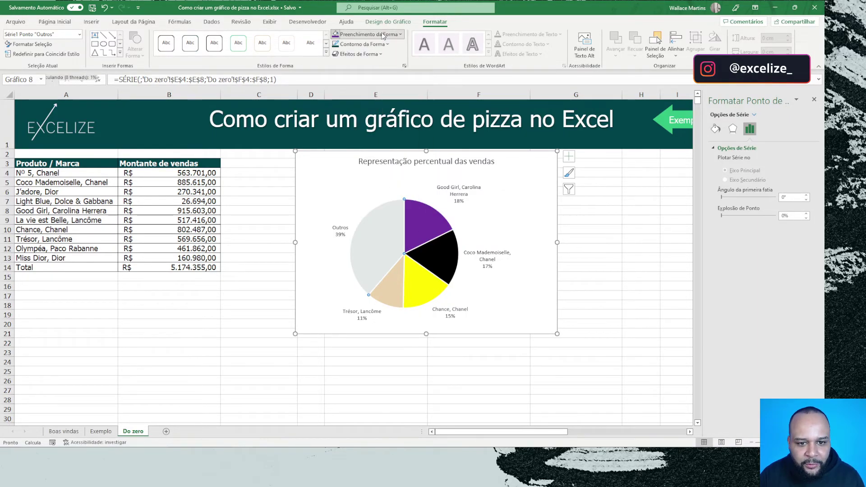
{"action": "left_click", "coordinate": [384, 34]}
{"action": "left_click", "coordinate": [342, 128]}
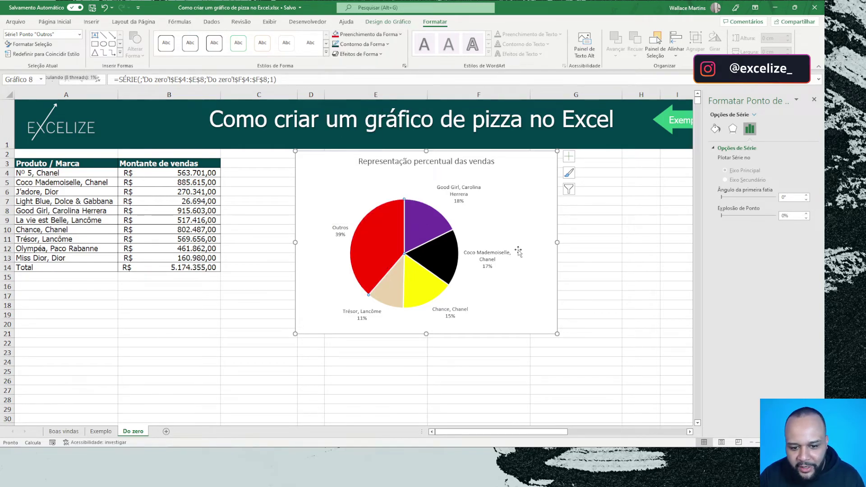
{"action": "left_click", "coordinate": [515, 239]}
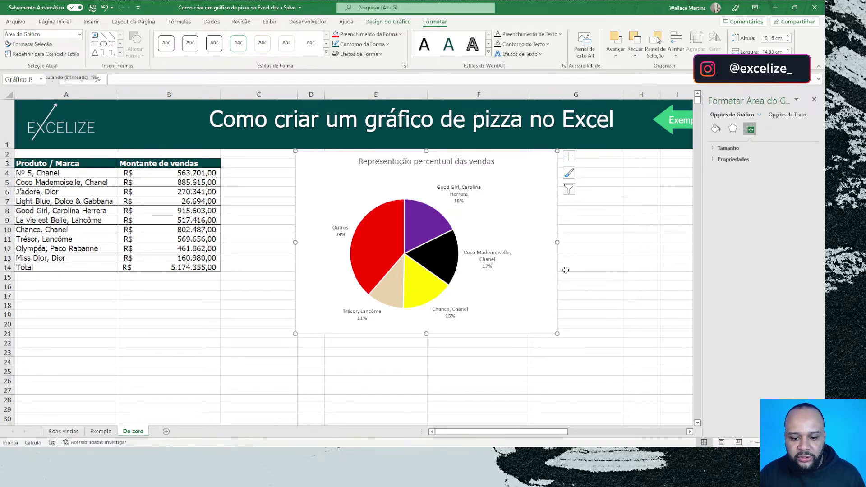
Recalculate the workbook several times to test the pie chart with new sales values, and deselect the chart
{"action": "key", "text": "F9"}
{"action": "key", "text": "F9"}
{"action": "key", "text": "F9"}
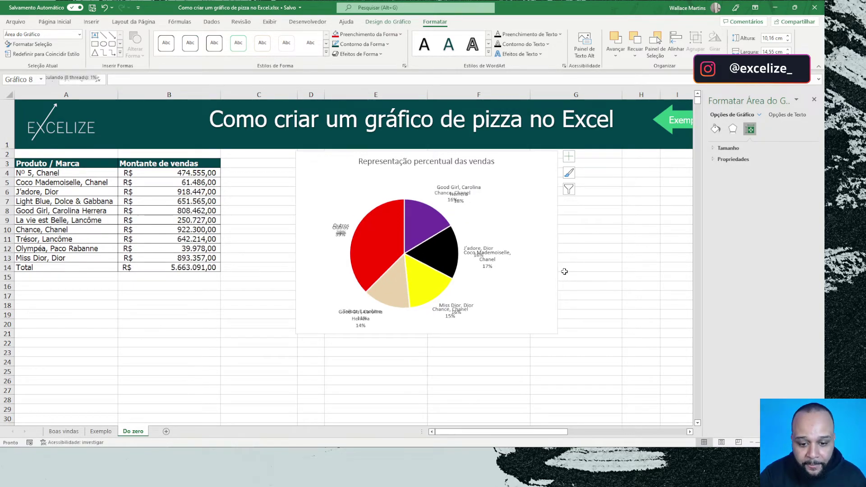
{"action": "key", "text": "F9"}
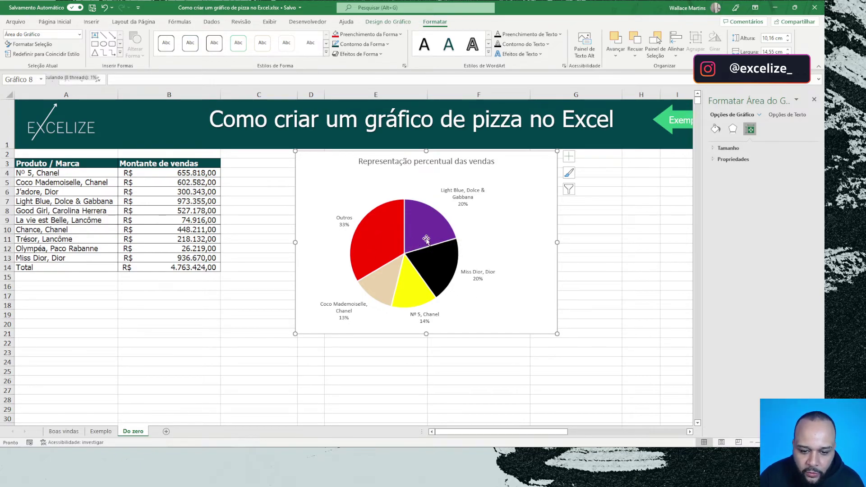
{"action": "mouse_move", "coordinate": [440, 254]}
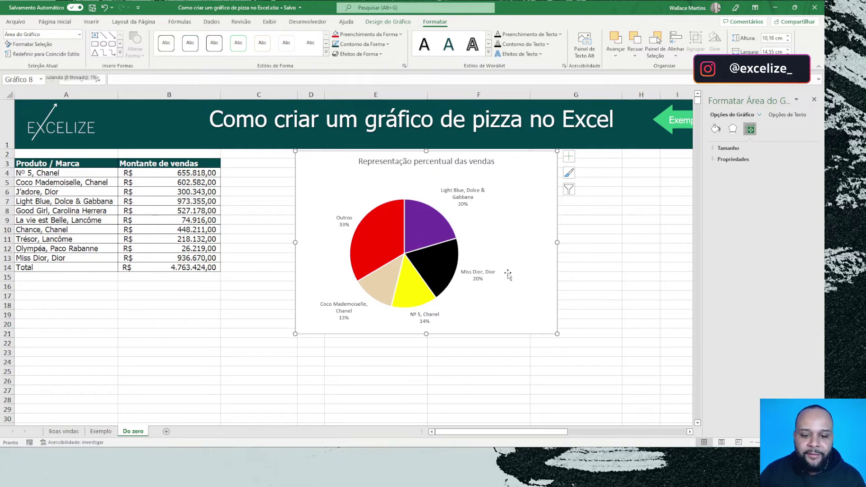
{"action": "left_click", "coordinate": [585, 236]}
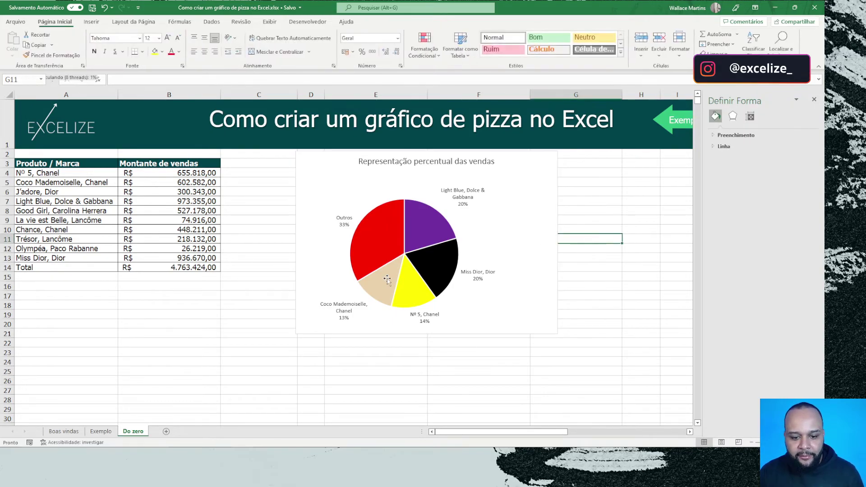
Remove the outline from all slices of the pie series and deselect the chart
{"action": "left_click", "coordinate": [404, 258]}
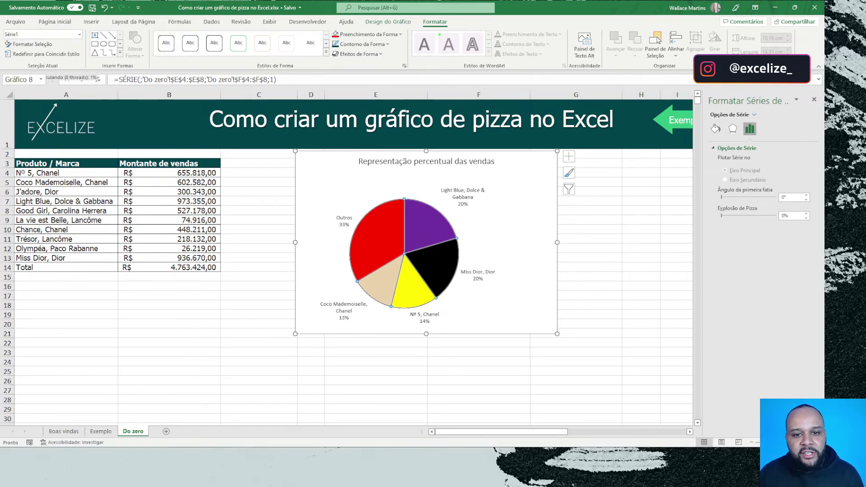
{"action": "left_click", "coordinate": [387, 44]}
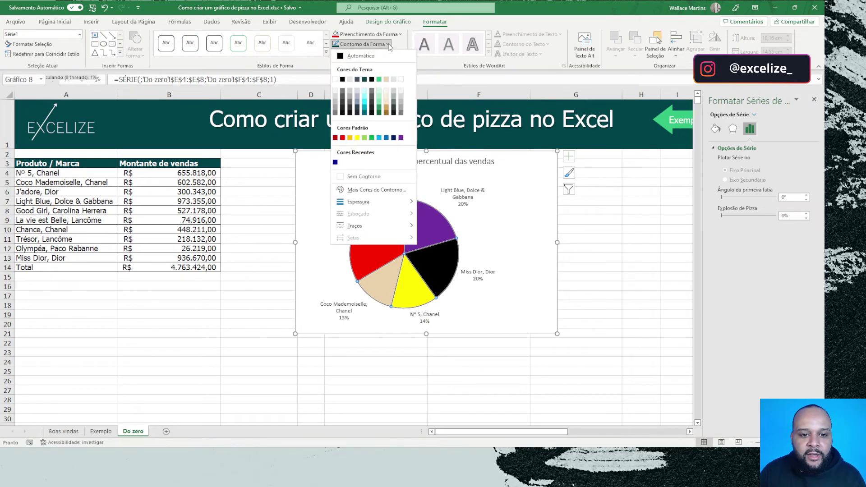
{"action": "left_click", "coordinate": [344, 177]}
{"action": "left_click", "coordinate": [516, 261]}
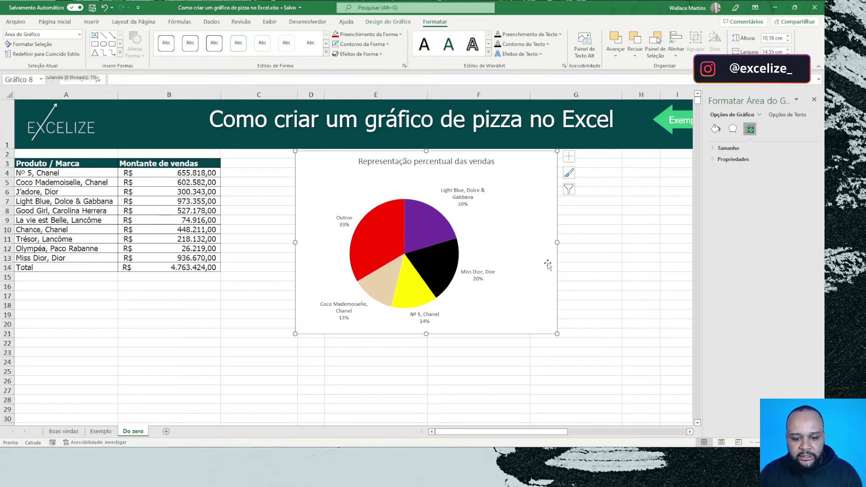
{"action": "left_click", "coordinate": [604, 258]}
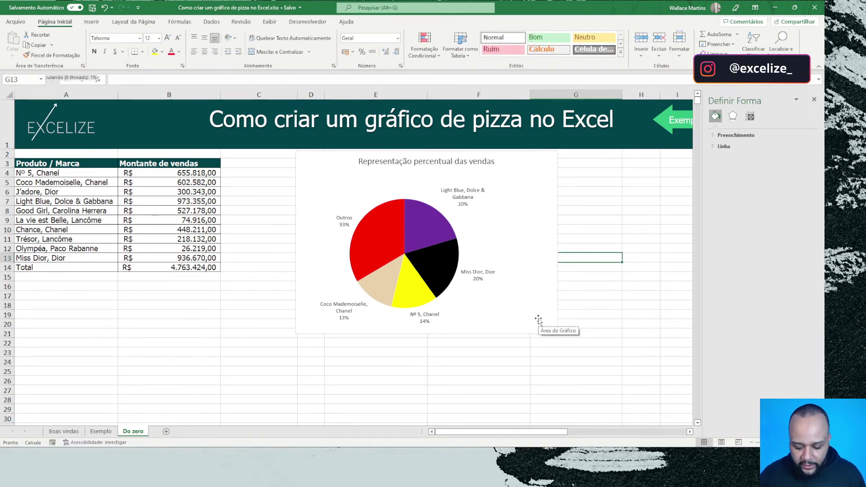
Recalculate the sales values a few more times to test the chart without slice outlines
{"action": "key", "text": "F9"}
{"action": "key", "text": "F9"}
{"action": "key", "text": "F9"}
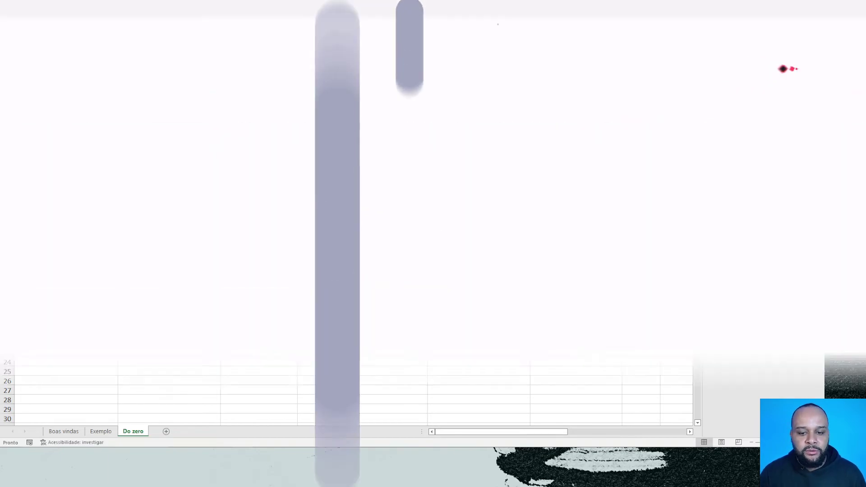